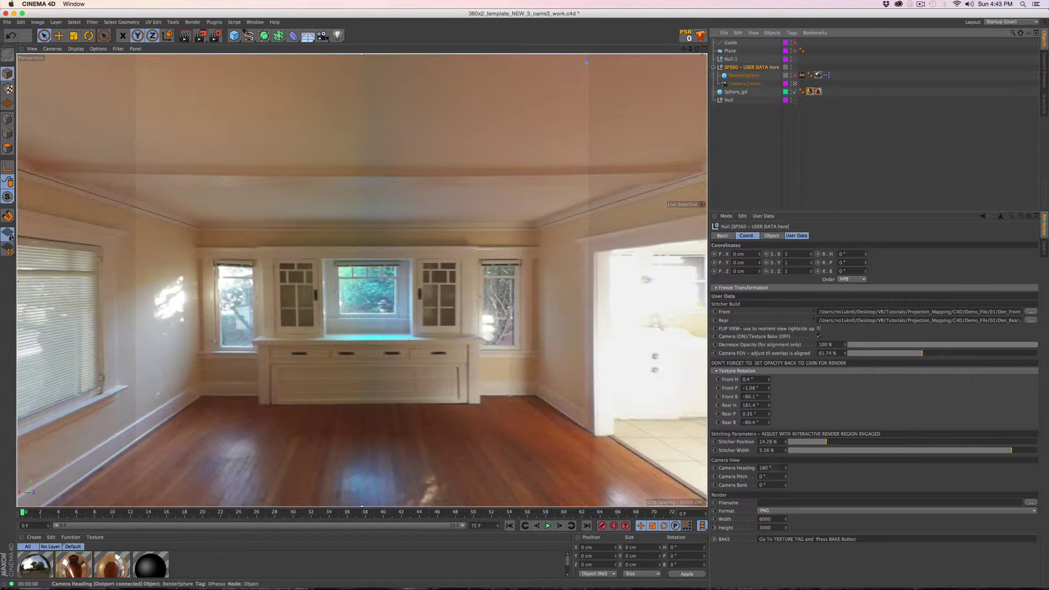
Set the camera heading to 270° and check that wall by shrinking and restoring the interactive render region's lower edge
{"action": "left_click", "coordinate": [768, 467]}
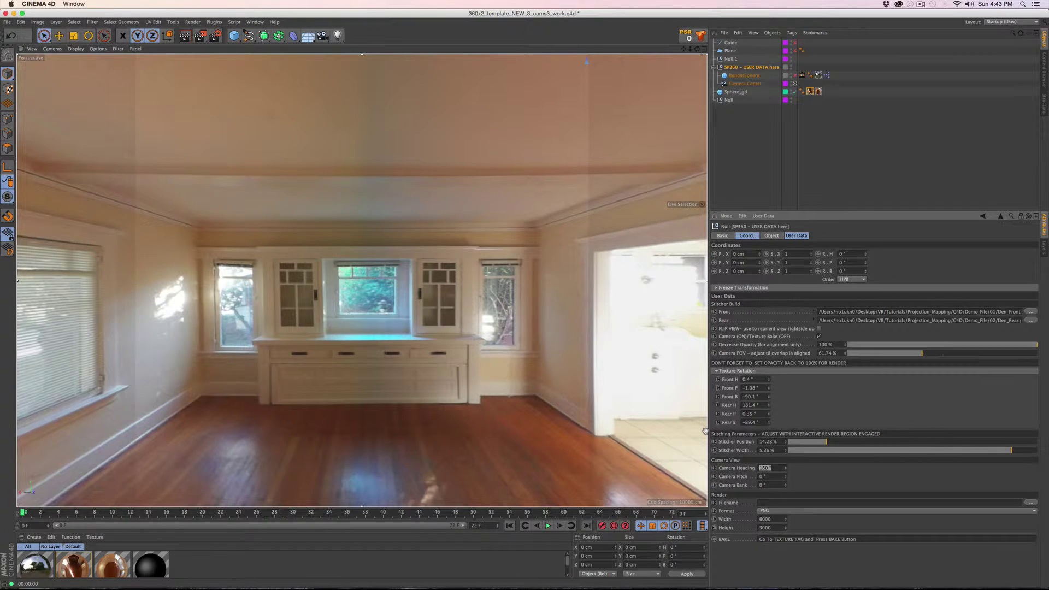
{"action": "type", "text": "27"}
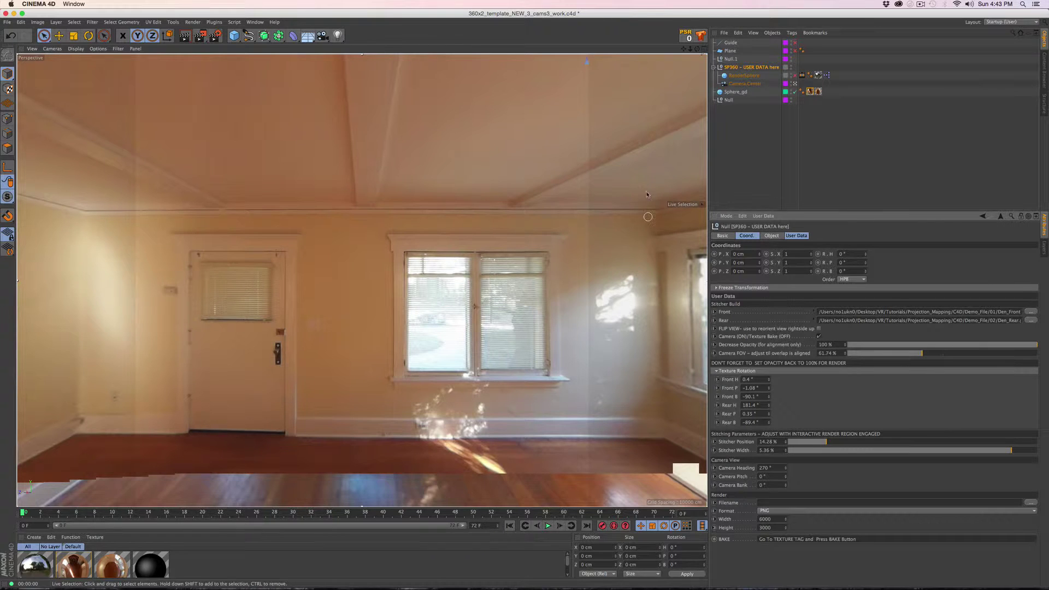
{"action": "mouse_move", "coordinate": [363, 54]}
{"action": "left_mouse_down"}
{"action": "mouse_move", "coordinate": [422, 209]}
{"action": "mouse_move", "coordinate": [363, 53]}
{"action": "left_mouse_up"}
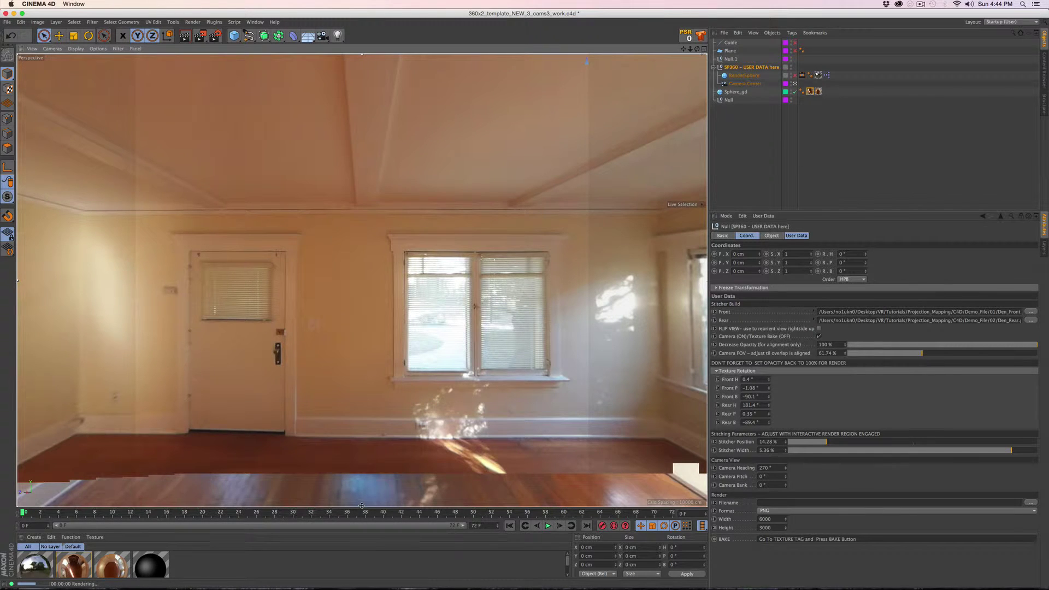
{"action": "left_click_drag", "start_coordinate": [360, 507], "coordinate": [340, 437]}
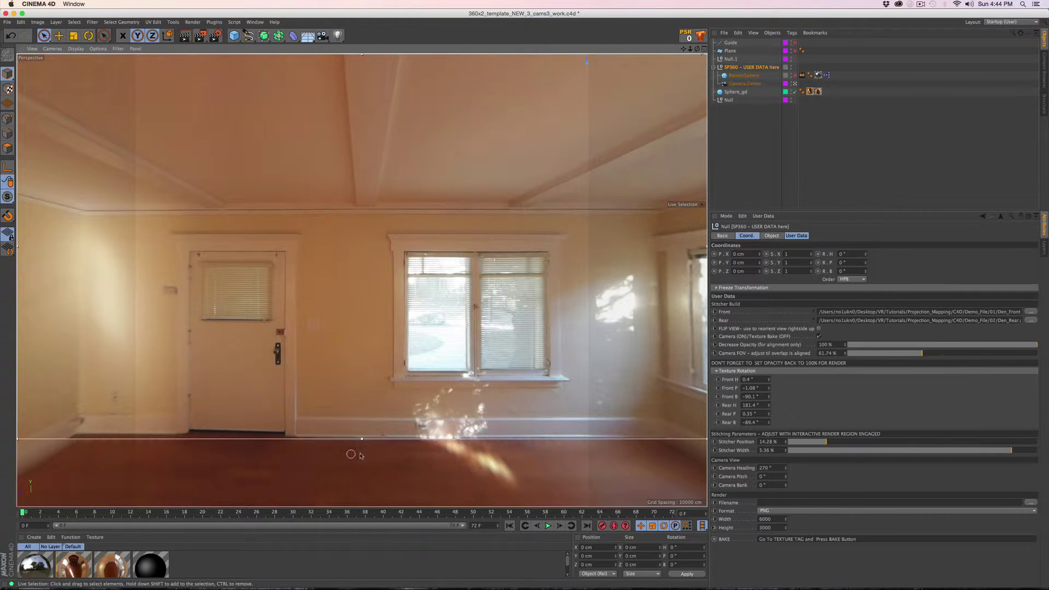
{"action": "left_click_drag", "start_coordinate": [369, 438], "coordinate": [415, 507]}
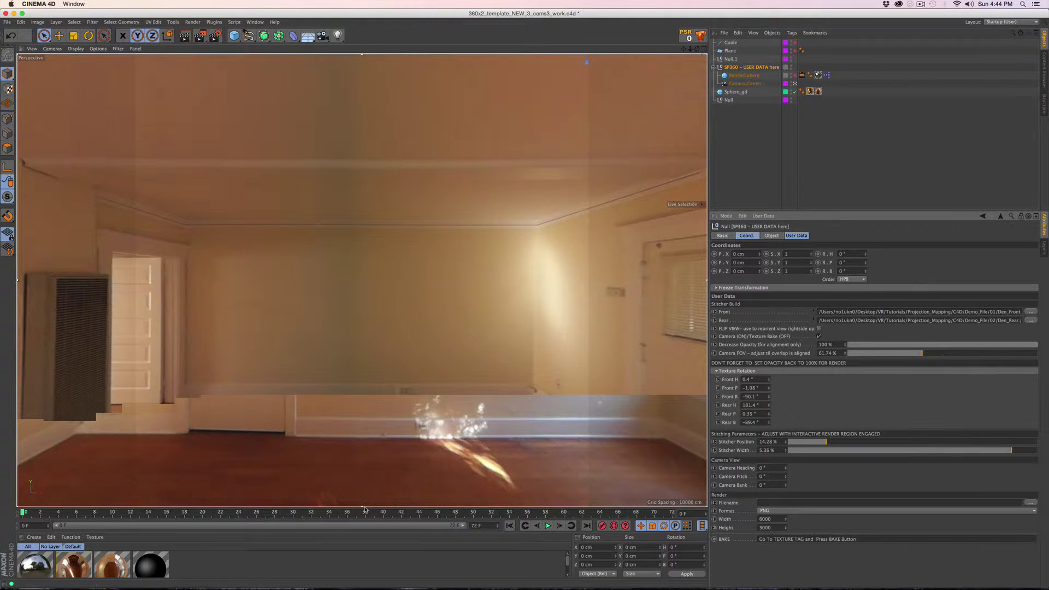
Adjust the interactive render region's lower edge to inspect the floor and wall in the 0° heading view
{"action": "mouse_move", "coordinate": [362, 505]}
{"action": "left_mouse_down"}
{"action": "mouse_move", "coordinate": [389, 399]}
{"action": "mouse_move", "coordinate": [377, 507]}
{"action": "left_mouse_up"}
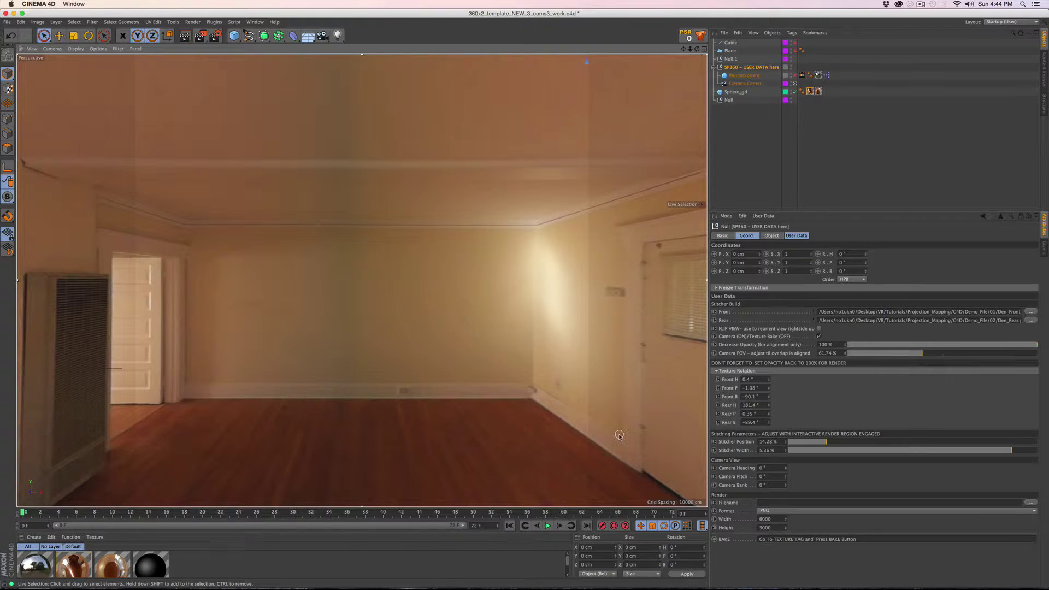
{"action": "left_click", "coordinate": [365, 506]}
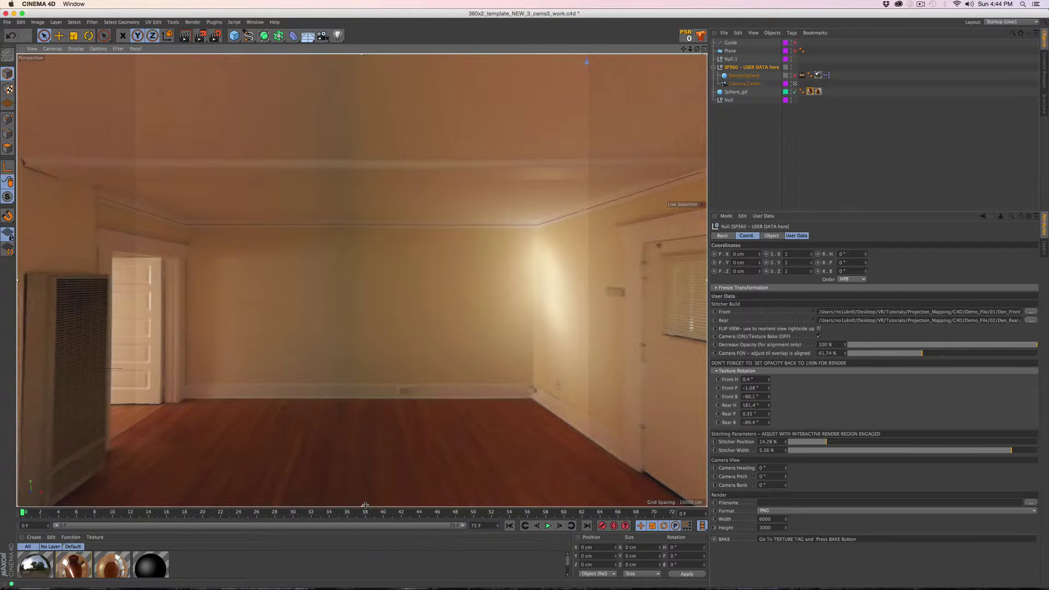
{"action": "left_click_drag", "start_coordinate": [365, 506], "coordinate": [448, 506]}
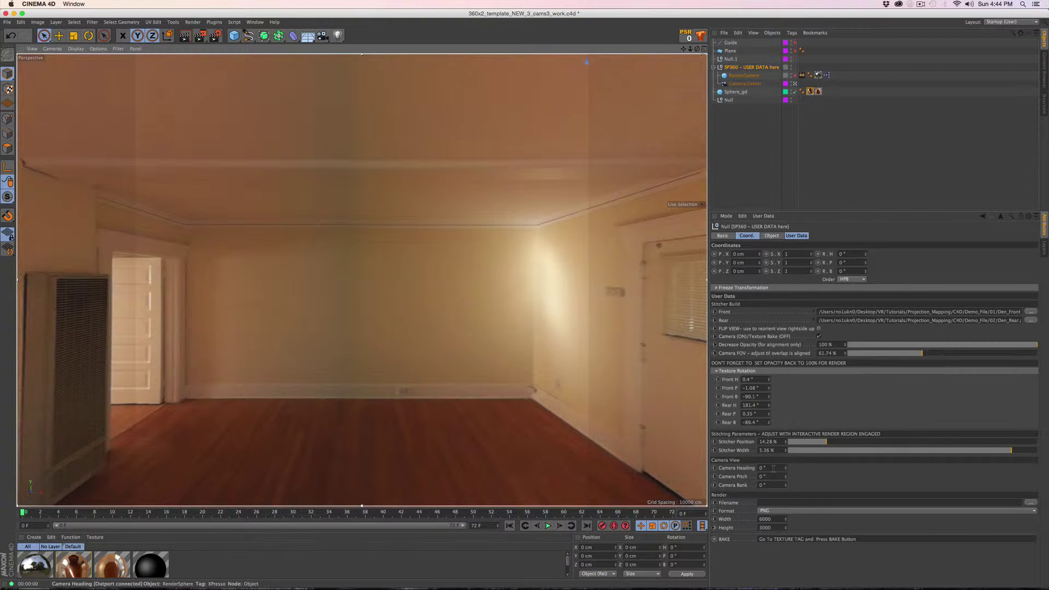
Set the camera heading to 90° and inspect the fireplace wall by raising and lowering the render region's bottom edge
{"action": "left_click", "coordinate": [773, 468]}
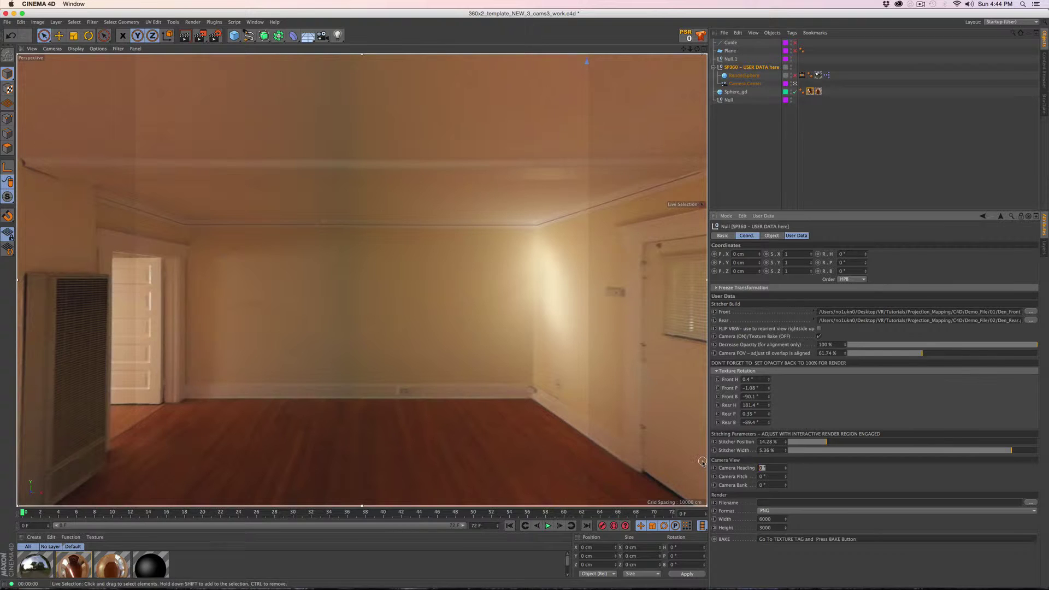
{"action": "type", "text": "90"}
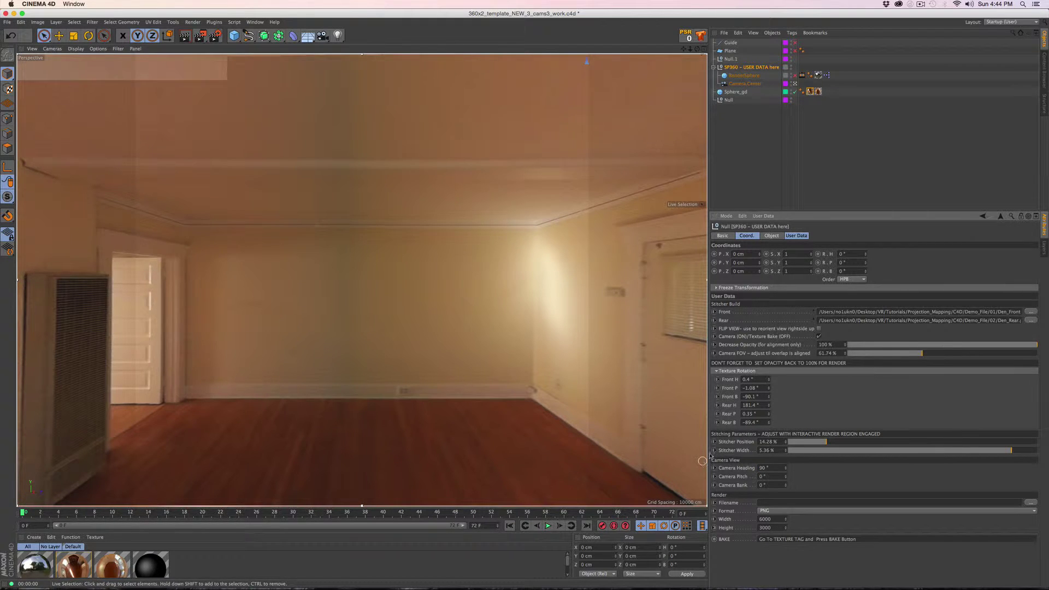
{"action": "key", "text": "Return"}
{"action": "key", "text": "ctrl+r"}
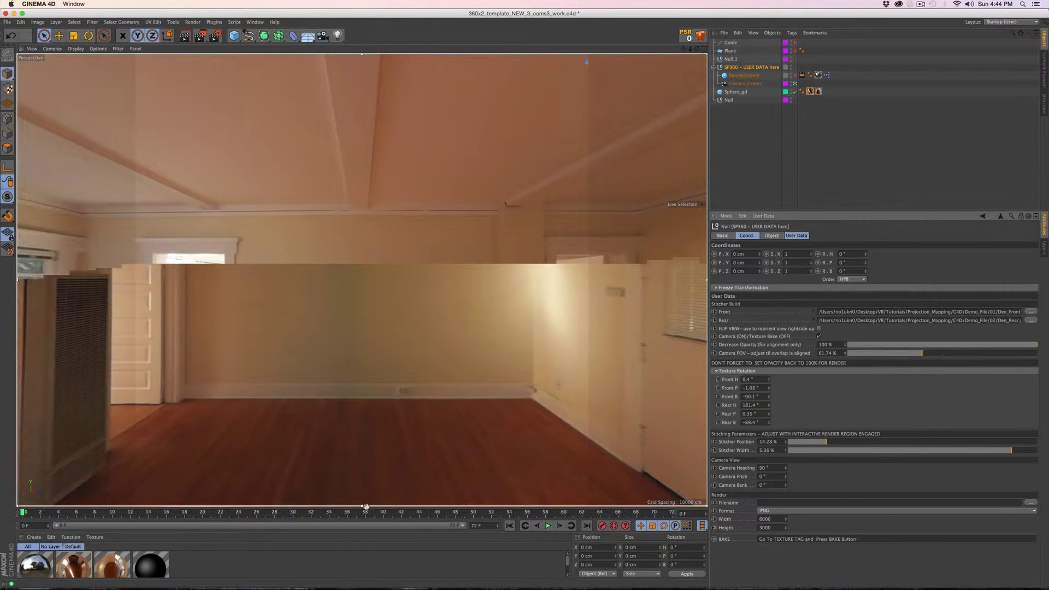
{"action": "left_click_drag", "start_coordinate": [363, 505], "coordinate": [362, 431]}
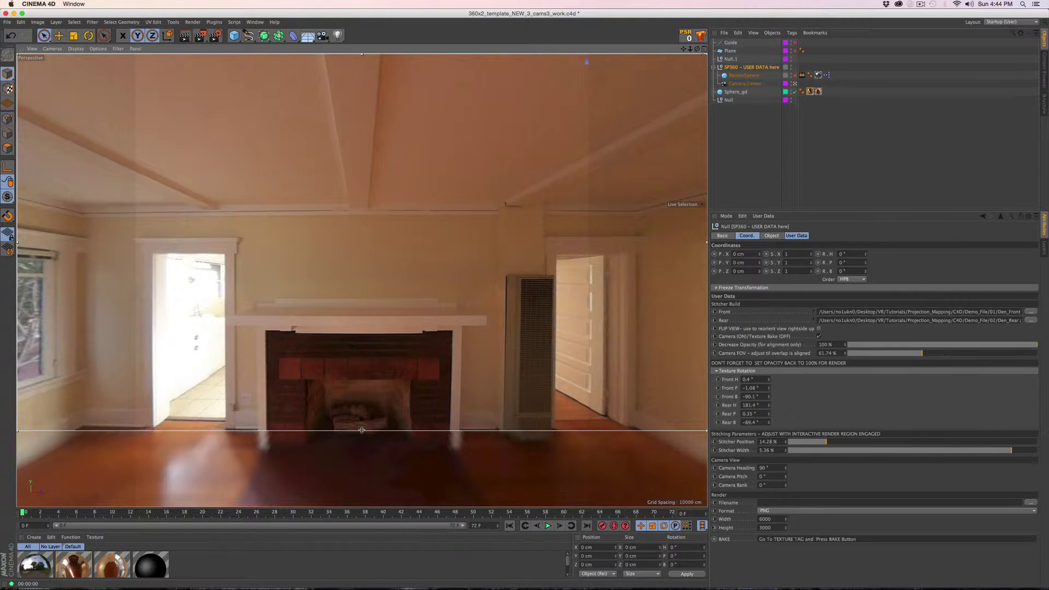
{"action": "left_click_drag", "start_coordinate": [361, 430], "coordinate": [514, 506]}
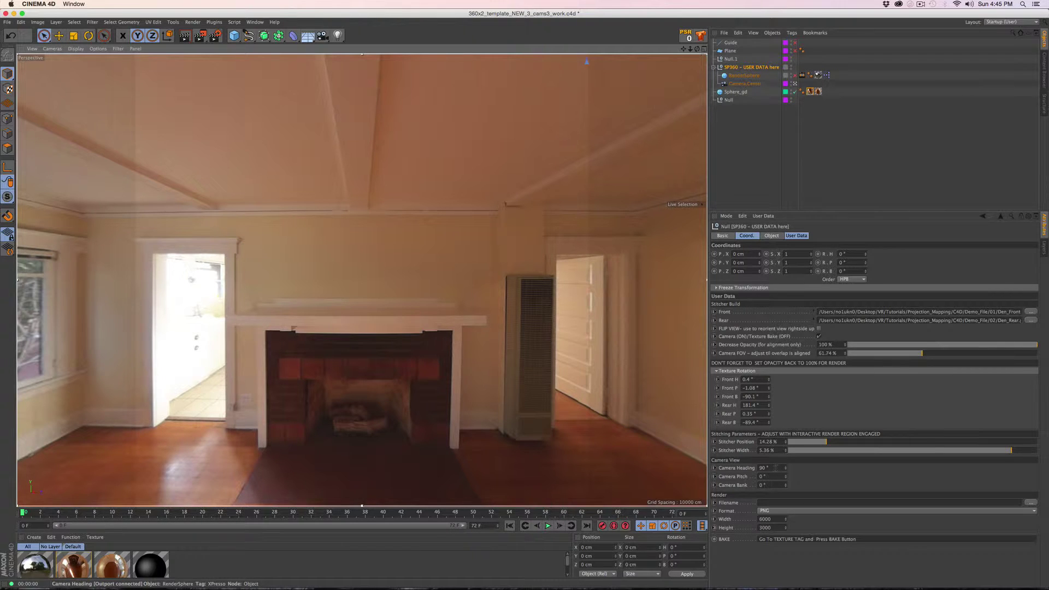
Set the SP360 camera heading to 180° to face the built-in cabinet wall
{"action": "left_click", "coordinate": [776, 468]}
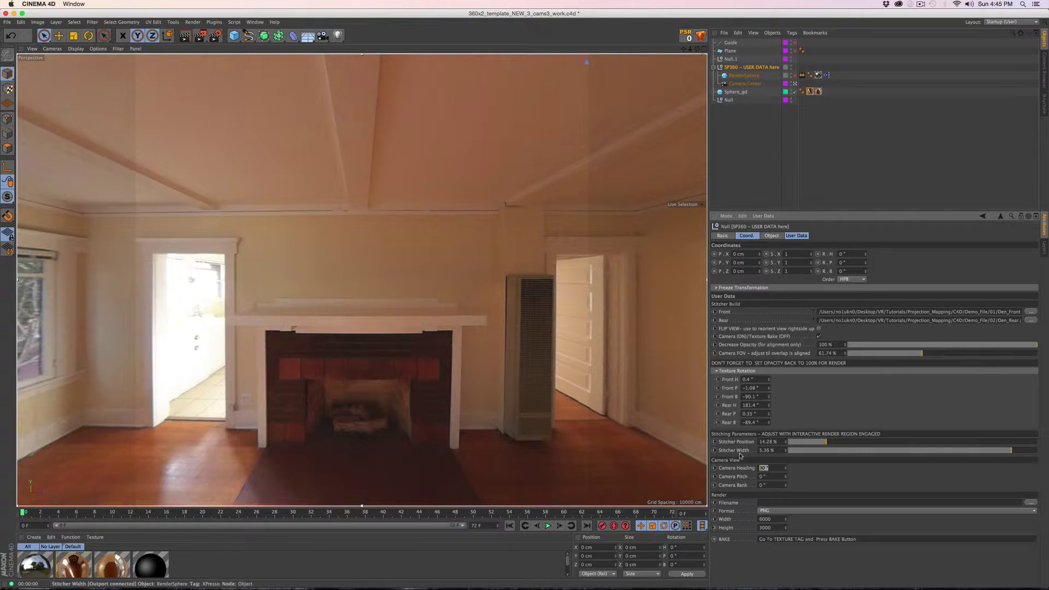
{"action": "type", "text": "18"}
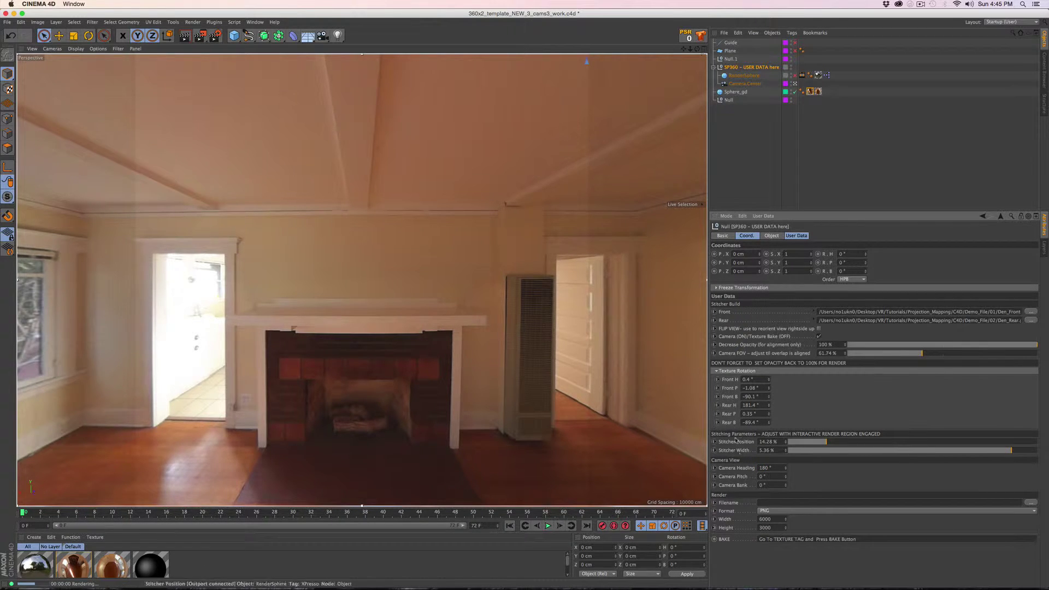
{"action": "key", "text": "Return"}
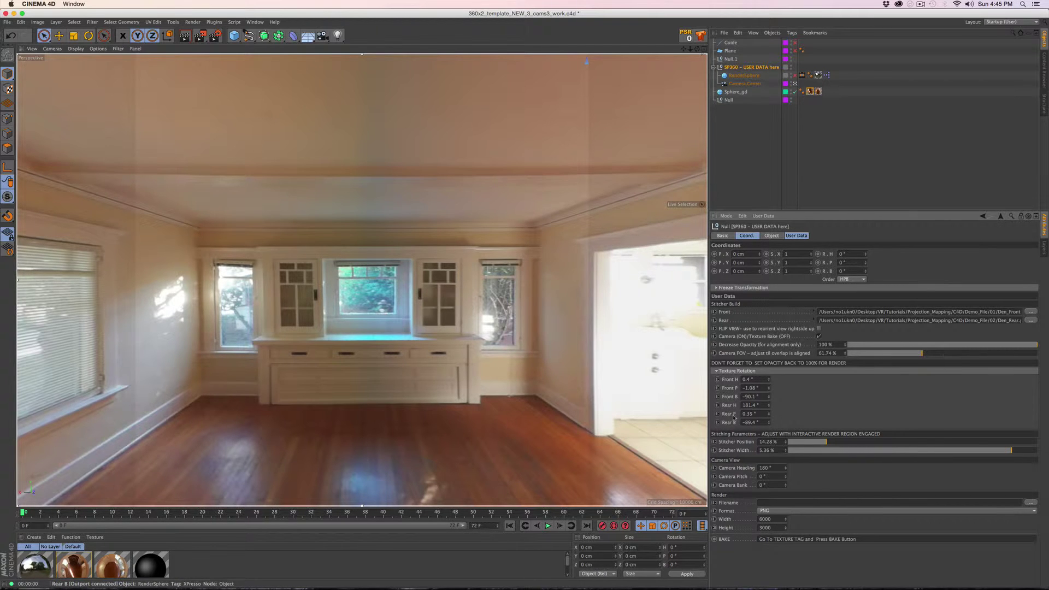
Merge the CV-VRCam camera rig into the scene and look through its FWD camera
{"action": "left_click", "coordinate": [213, 22]}
{"action": "mouse_move", "coordinate": [232, 90]}
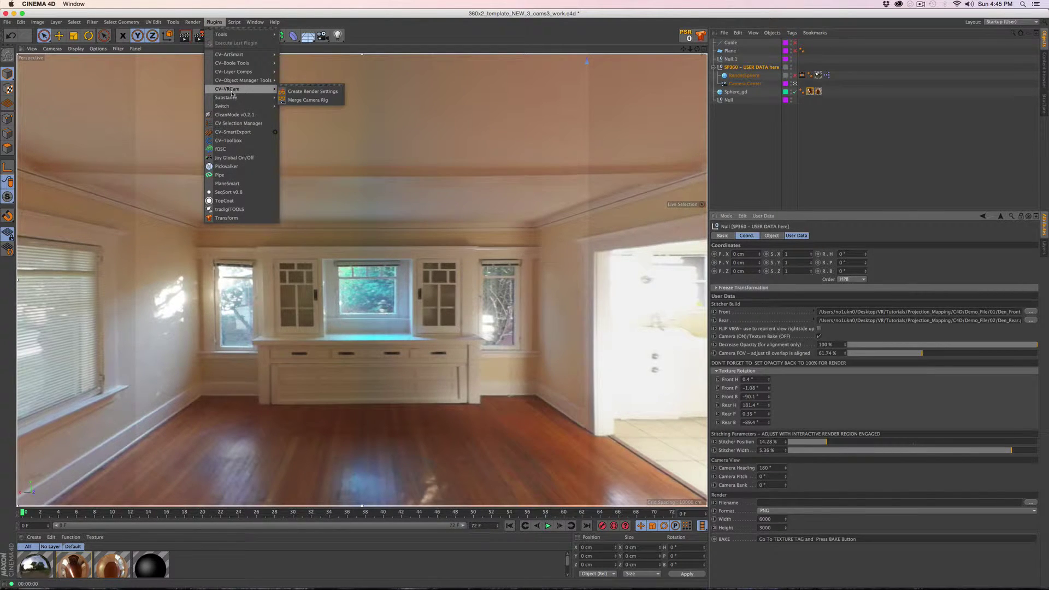
{"action": "left_click", "coordinate": [295, 100]}
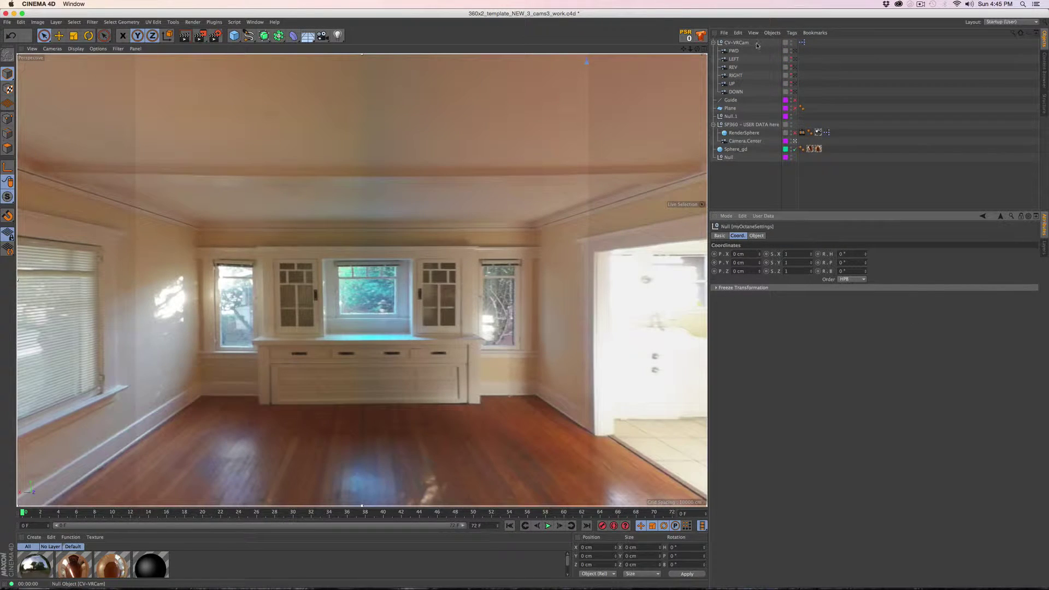
{"action": "left_click", "coordinate": [757, 43]}
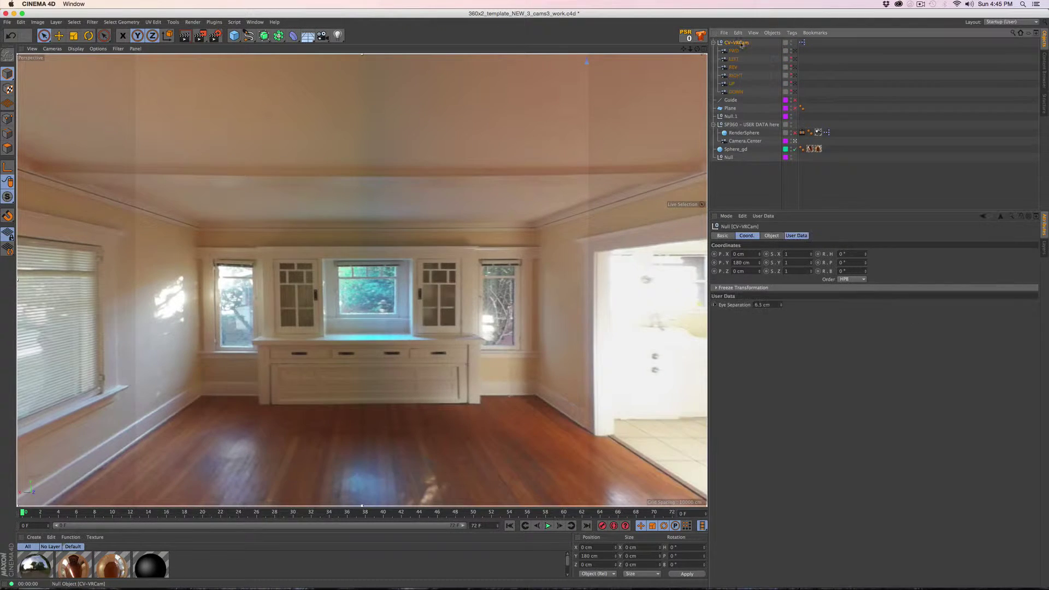
{"action": "left_click", "coordinate": [796, 52]}
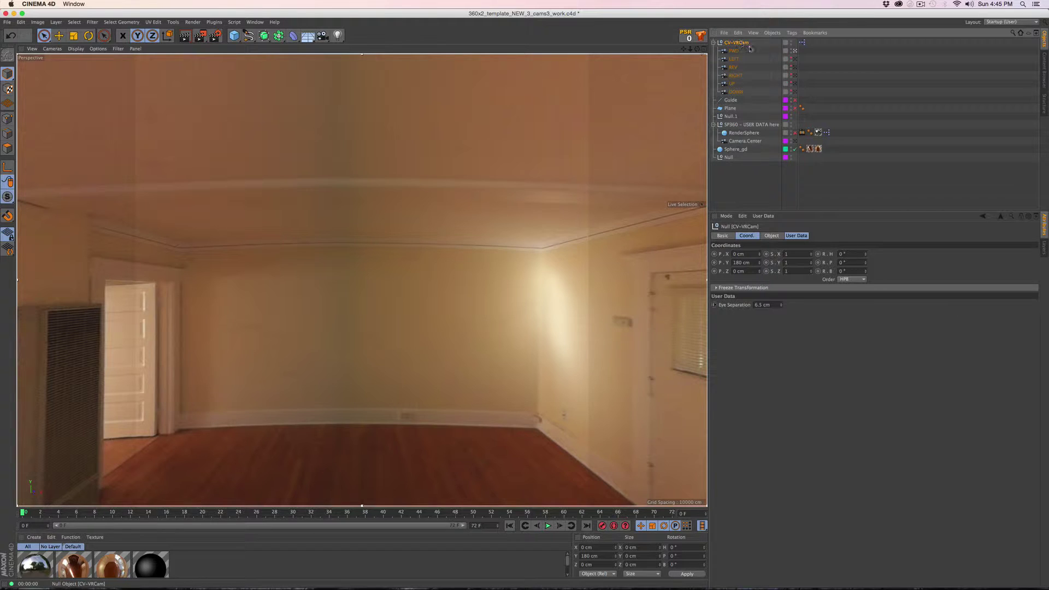
Hide the objects of the magenta Layer, the lower Default layer and the Sphere layer from the object list
{"action": "left_click", "coordinate": [745, 141]}
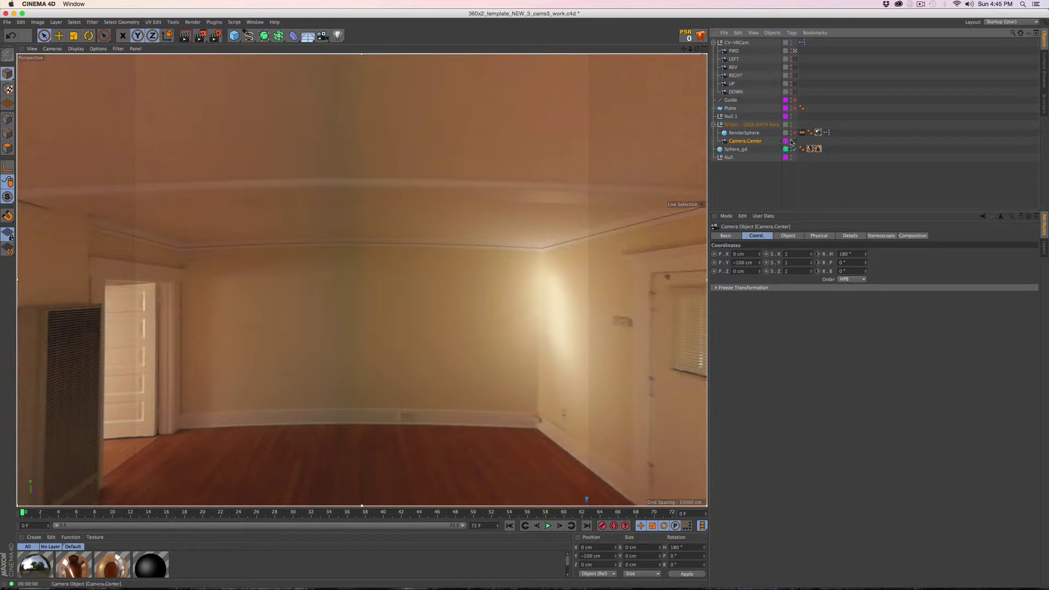
{"action": "left_click", "coordinate": [1044, 248]}
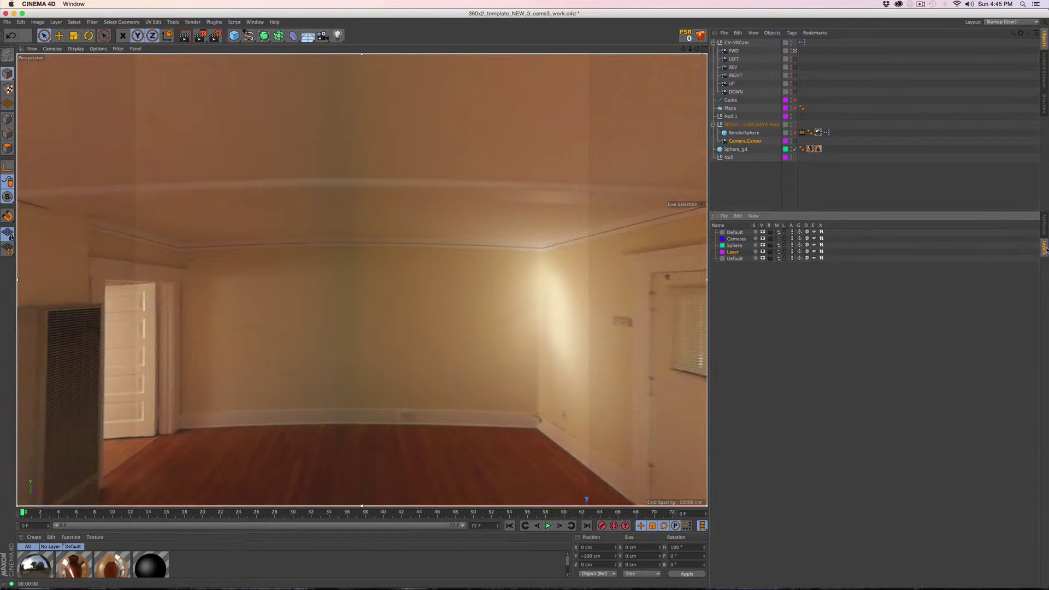
{"action": "left_click", "coordinate": [777, 252]}
{"action": "left_click", "coordinate": [777, 239]}
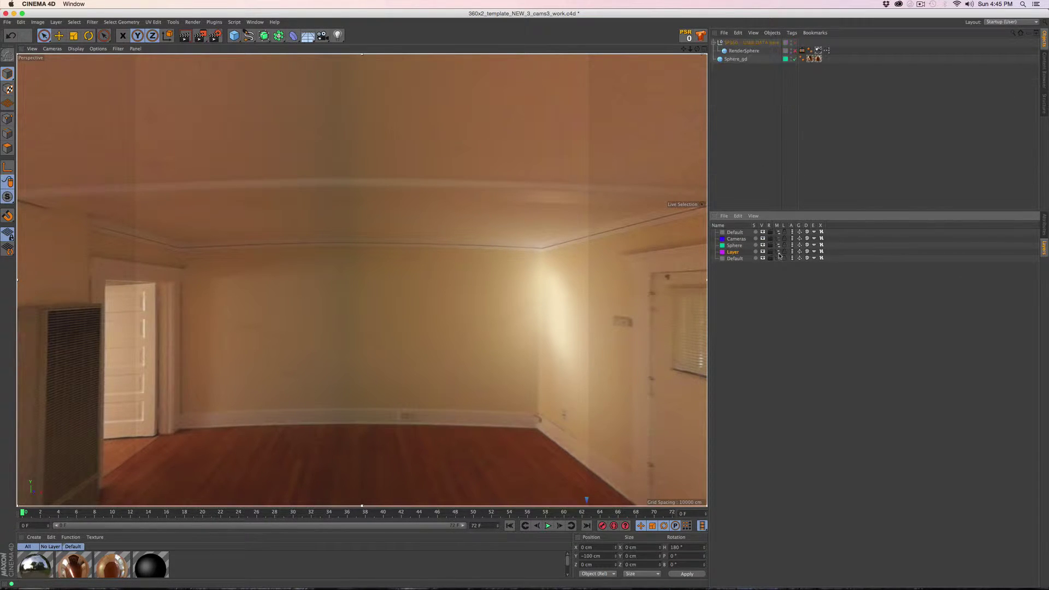
{"action": "left_click", "coordinate": [779, 246]}
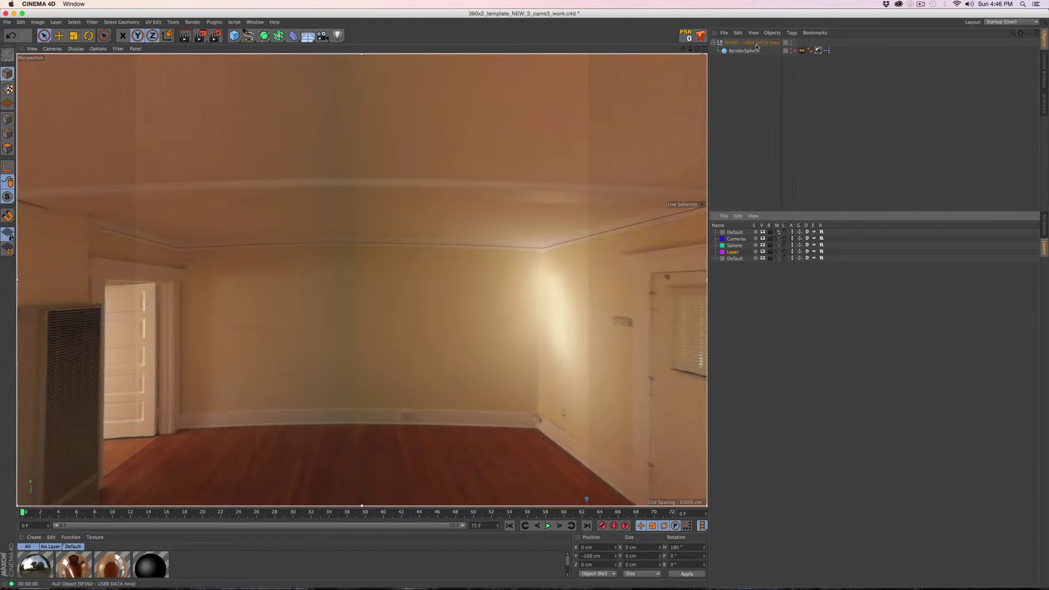
Show the objects of the lower Default layer, the magenta Layer and the Sphere layer in the object list again
{"action": "left_click", "coordinate": [756, 49]}
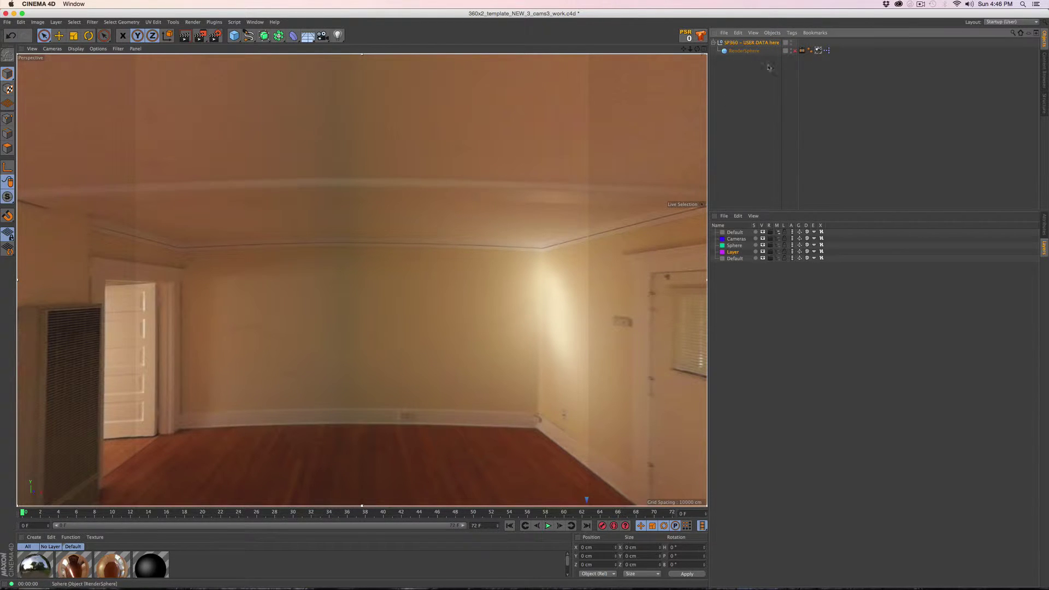
{"action": "left_click", "coordinate": [1046, 228]}
{"action": "left_click", "coordinate": [1046, 248]}
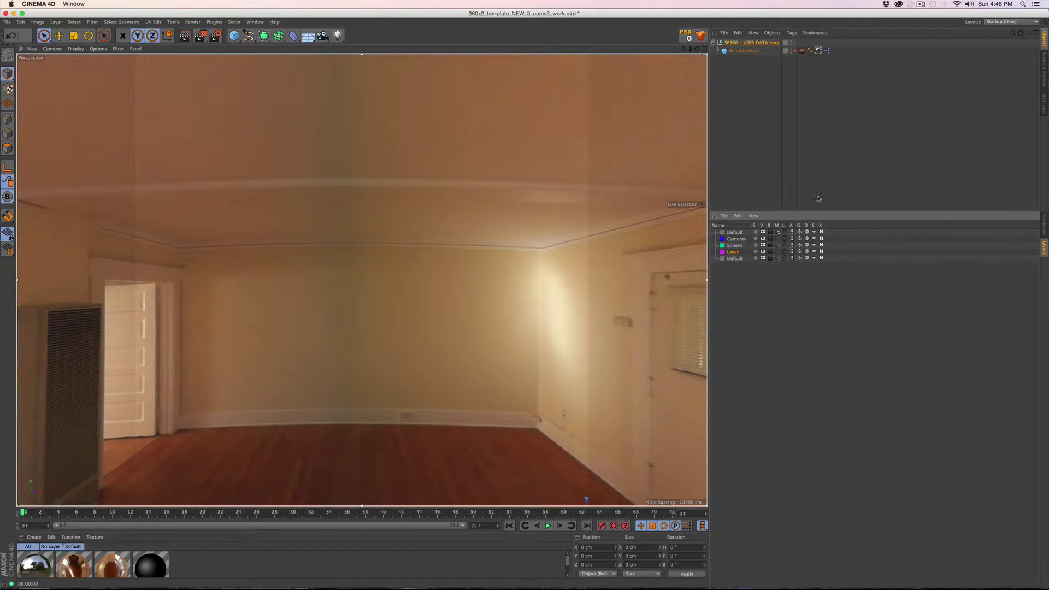
{"action": "left_click", "coordinate": [779, 259]}
{"action": "left_click", "coordinate": [780, 251]}
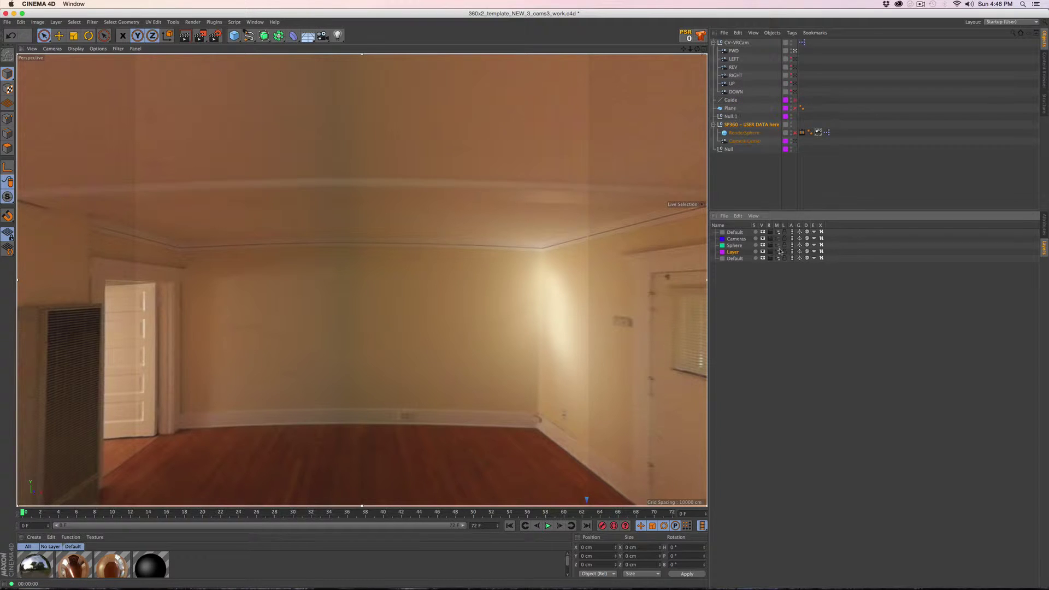
{"action": "left_click", "coordinate": [778, 246]}
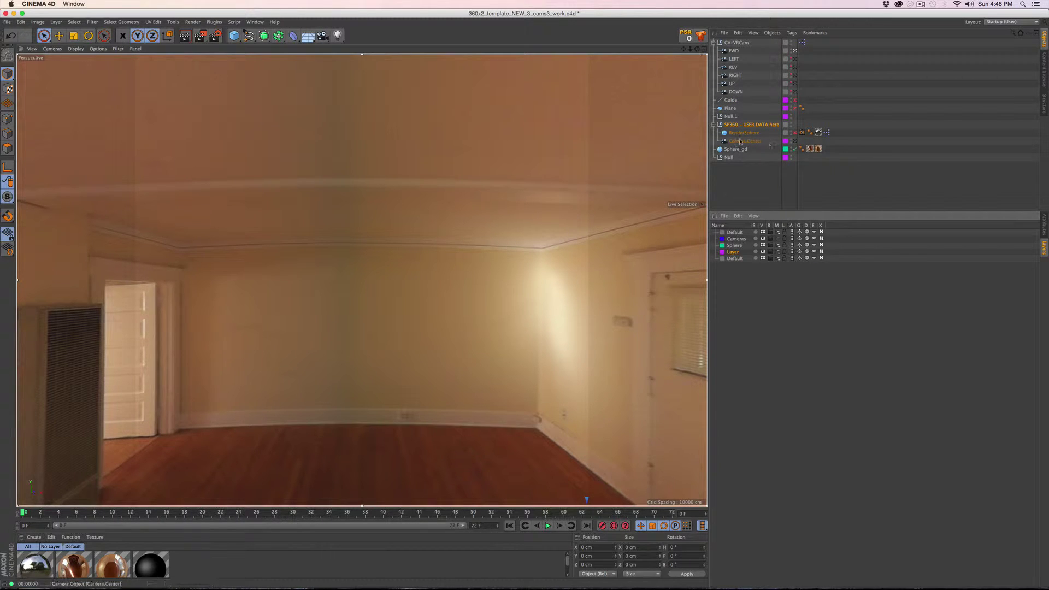
Look through Camera.Center, try turning its heading with the SP360 controls, and reset the camera heading to 180°
{"action": "left_click", "coordinate": [795, 142]}
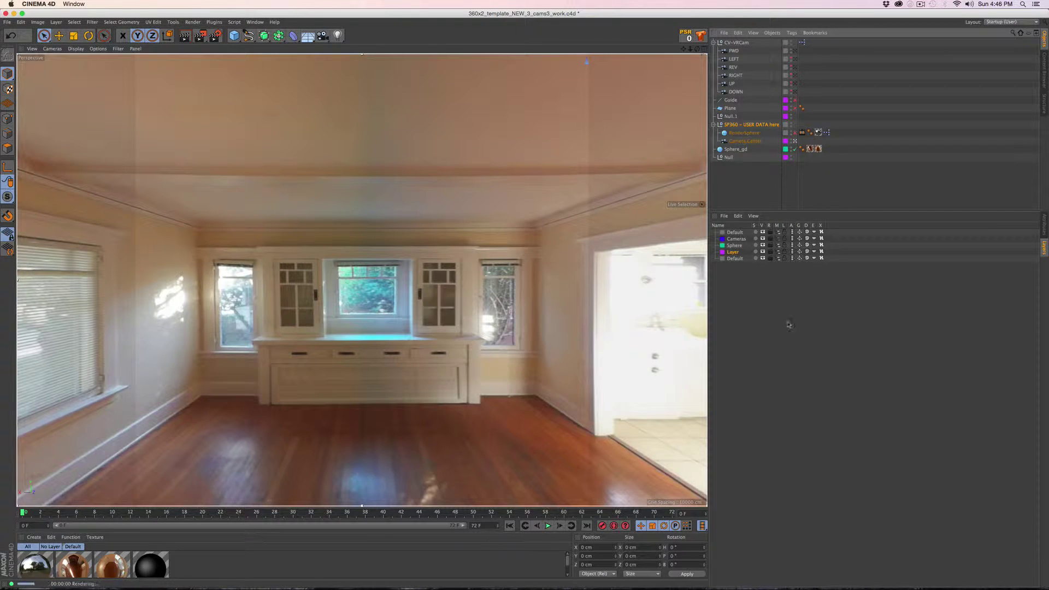
{"action": "left_click", "coordinate": [1043, 223]}
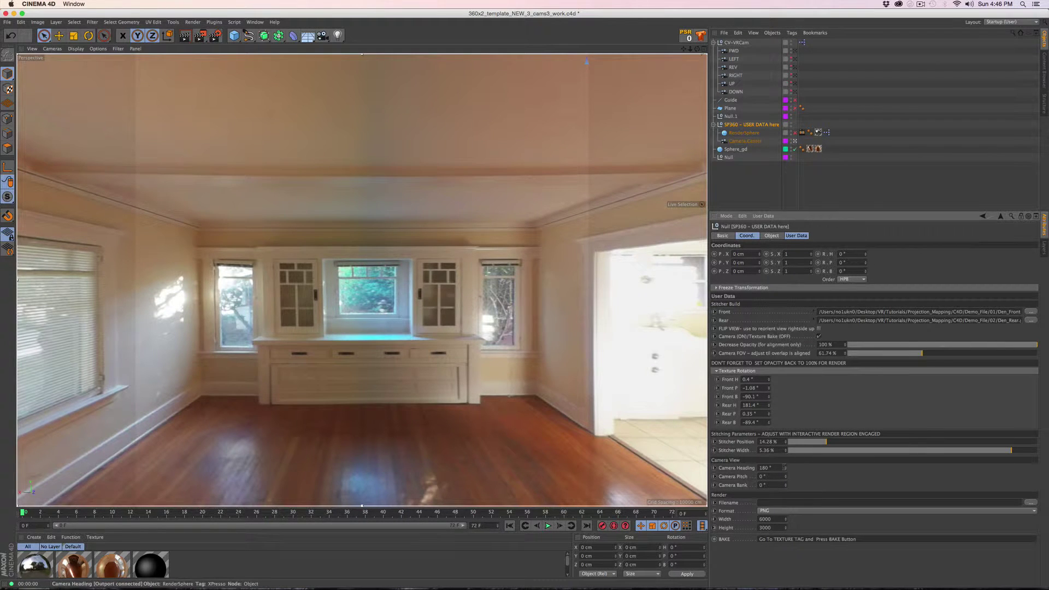
{"action": "left_click_drag", "start_coordinate": [785, 469], "coordinate": [776, 469]}
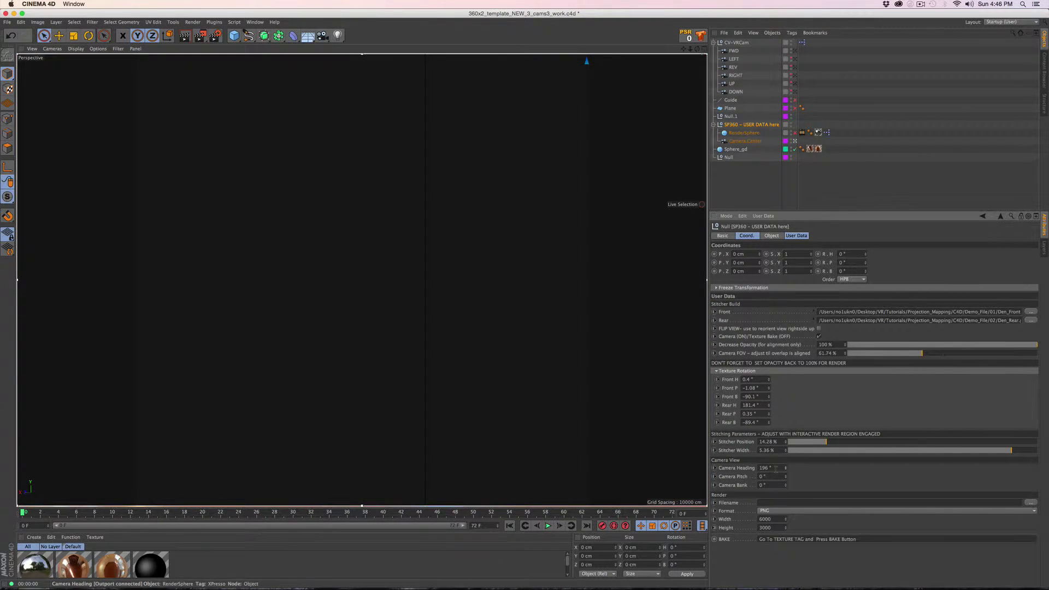
{"action": "key", "text": "BackSpace"}
{"action": "type", "text": "180"}
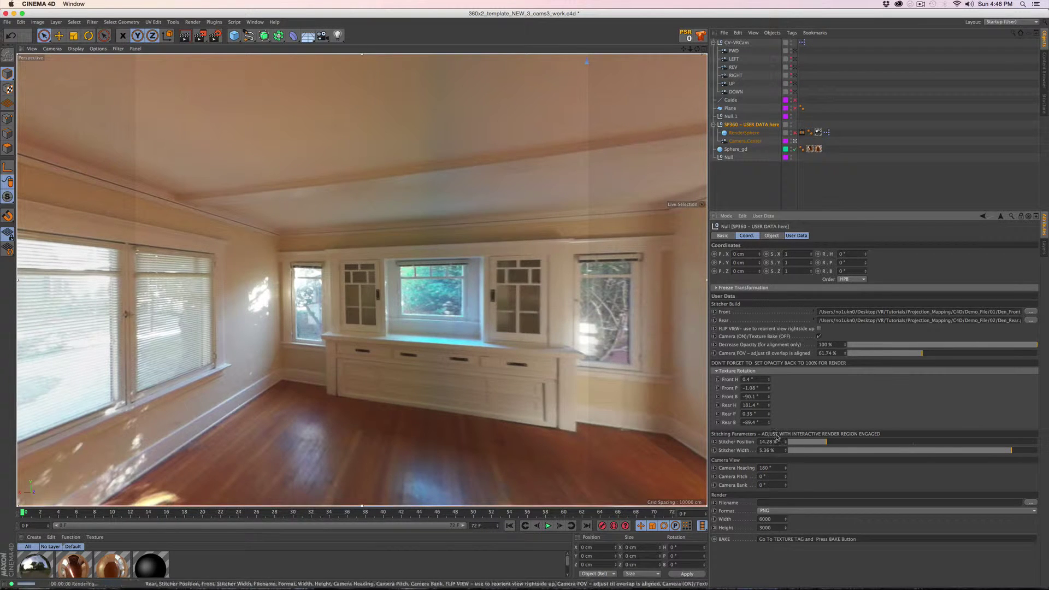
{"action": "key", "text": "Return"}
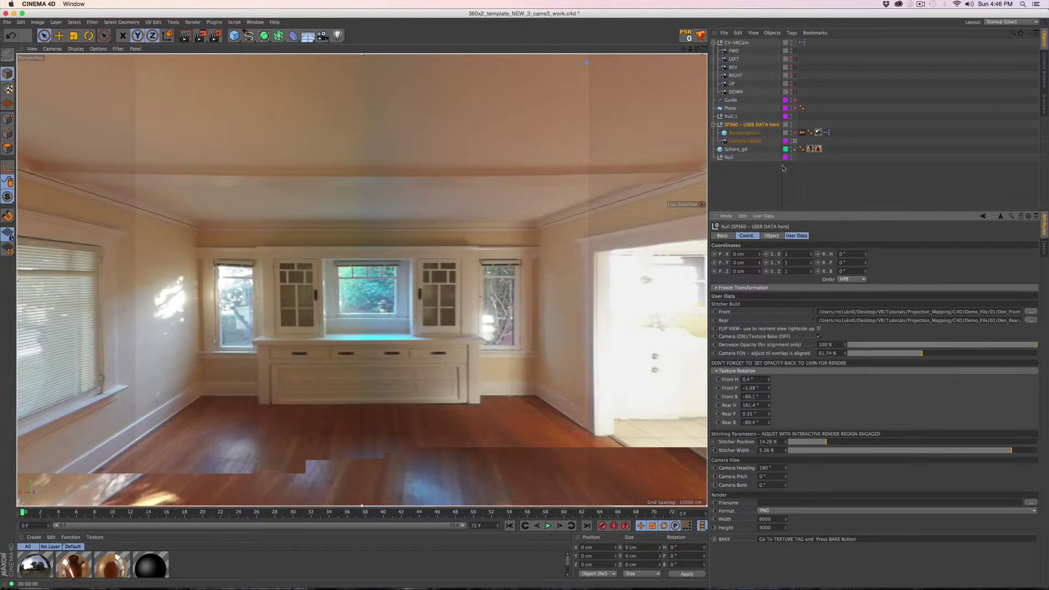
Look through the FWD camera, check Camera.Center's coordinates, and match its height by setting the CV-VRCam rig's Y position to -100 cm
{"action": "left_click", "coordinate": [794, 58]}
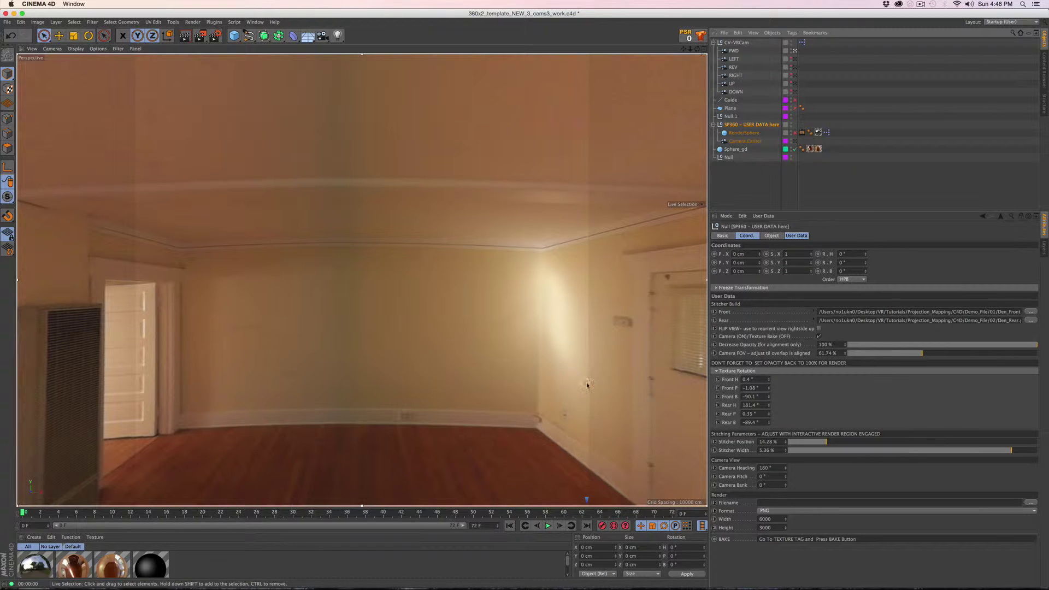
{"action": "left_click", "coordinate": [751, 141]}
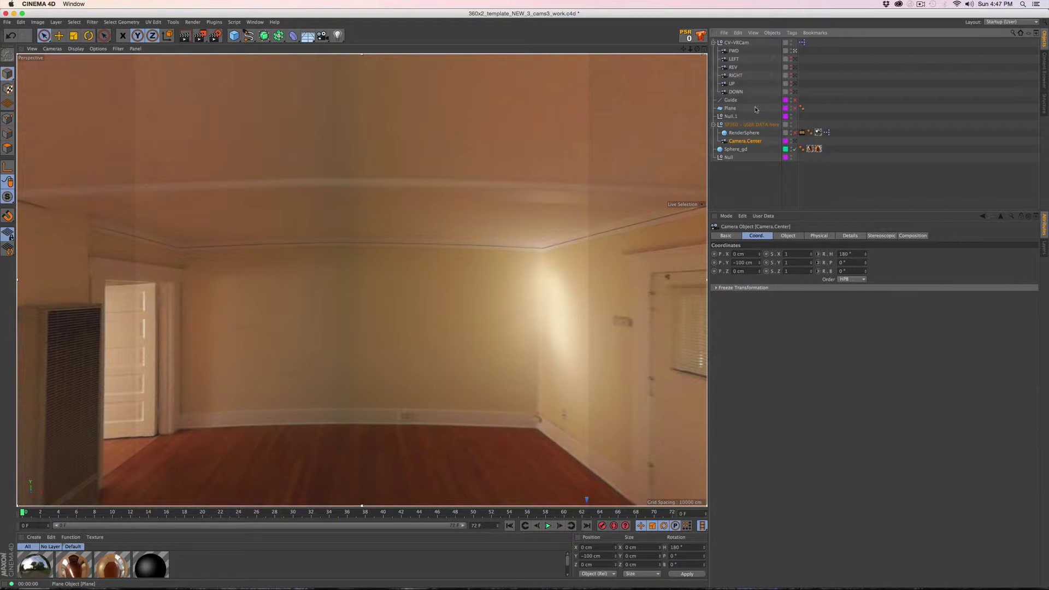
{"action": "left_click", "coordinate": [737, 43]}
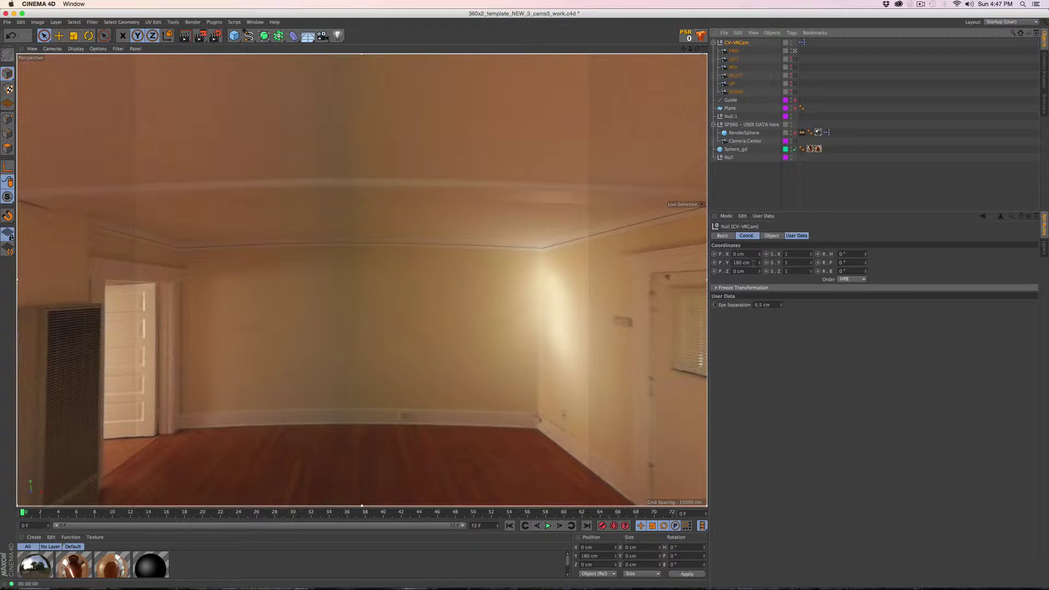
{"action": "left_click", "coordinate": [741, 263]}
{"action": "type", "text": "-100"}
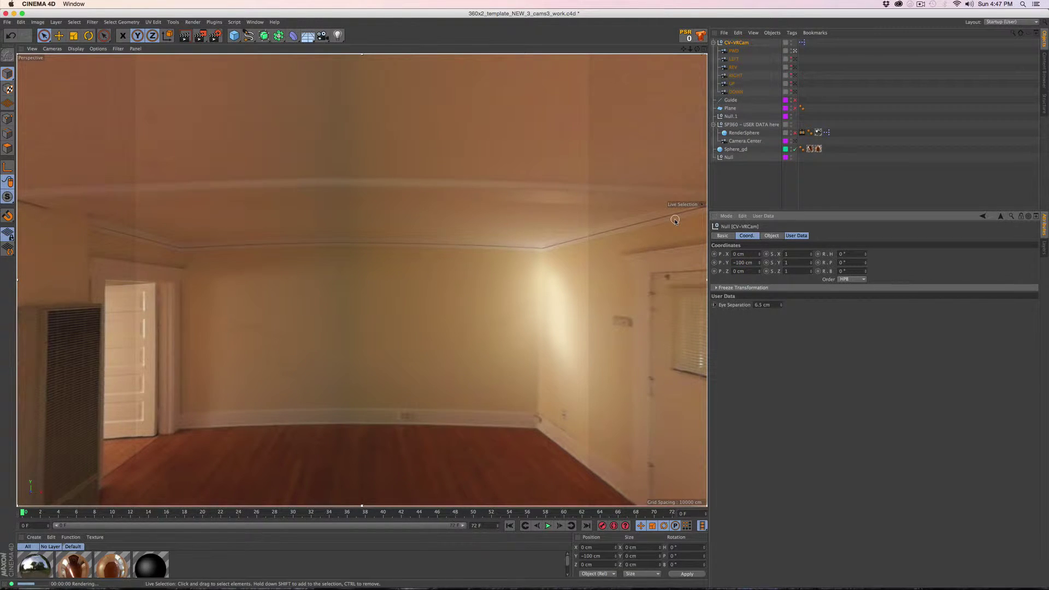
{"action": "key", "text": "Return"}
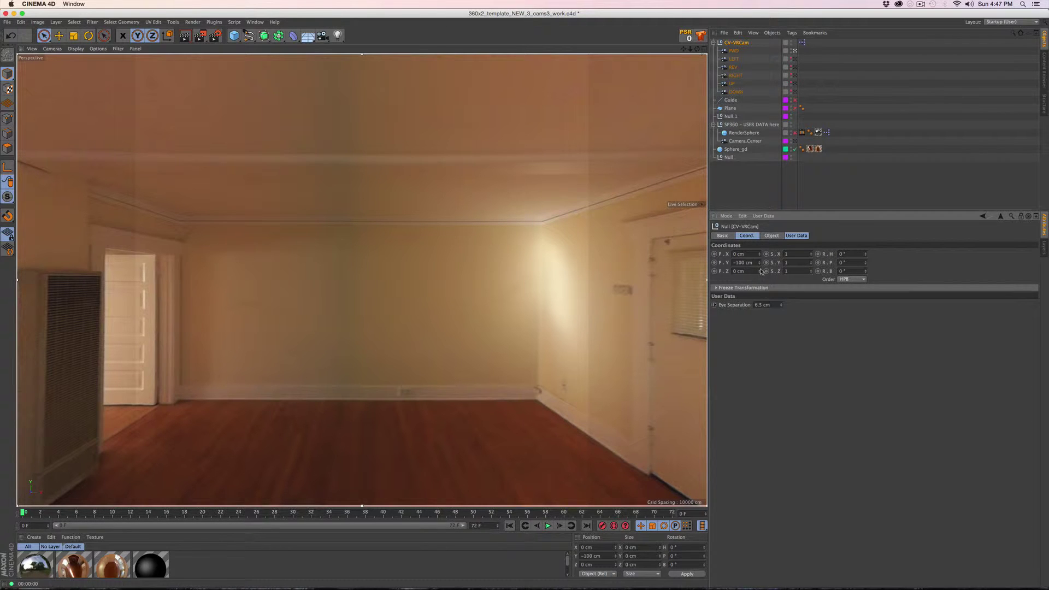
Try CV-VRCam Y positions of -770 cm and 575 cm, and return the rig to -100 cm
{"action": "left_click_drag", "start_coordinate": [759, 263], "coordinate": [758, 265]}
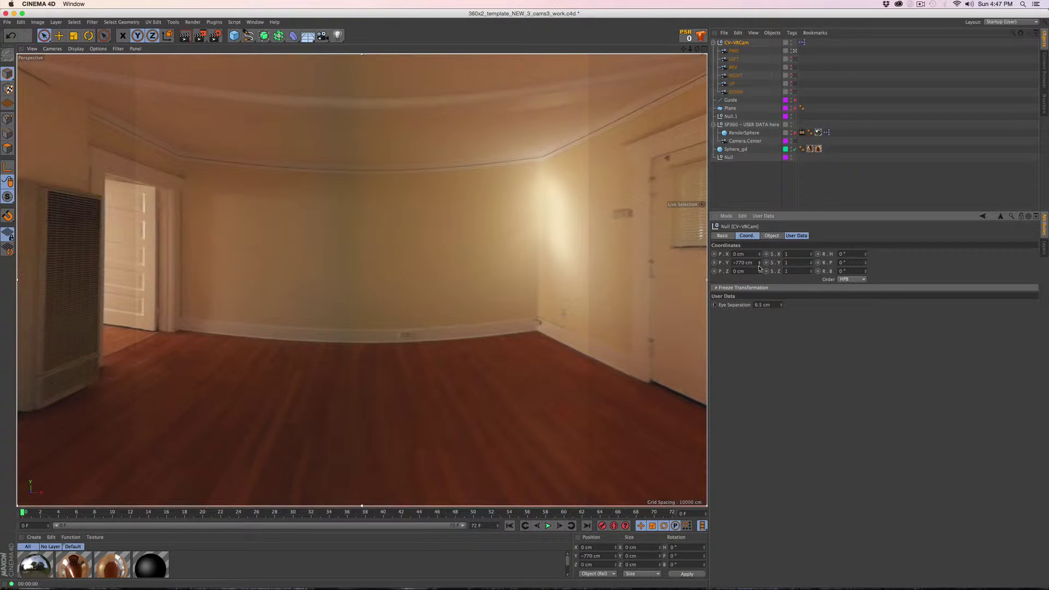
{"action": "left_click_drag", "start_coordinate": [760, 266], "coordinate": [760, 269]}
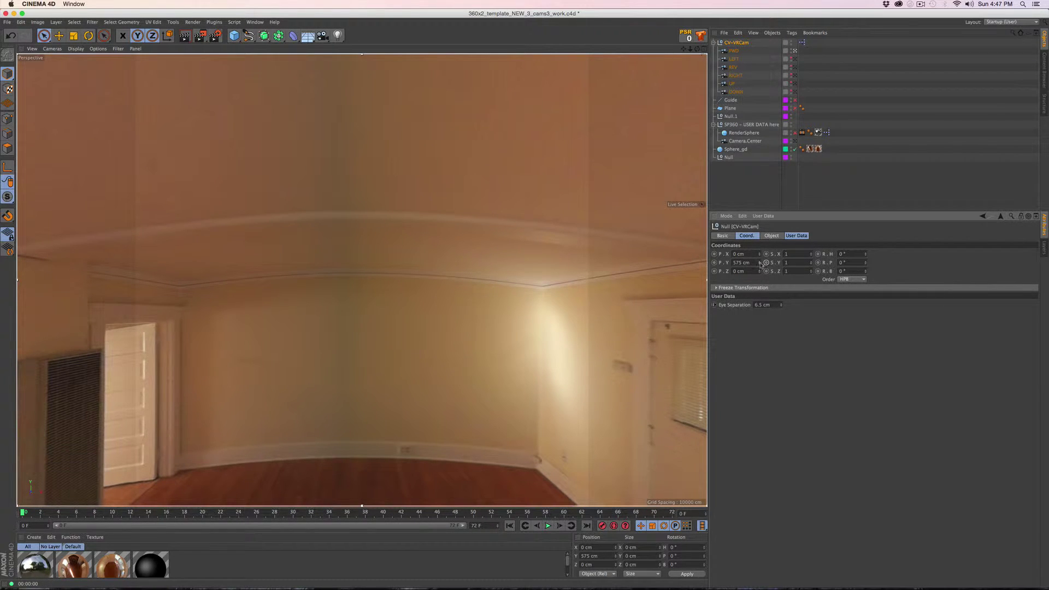
{"action": "left_click", "coordinate": [741, 262]}
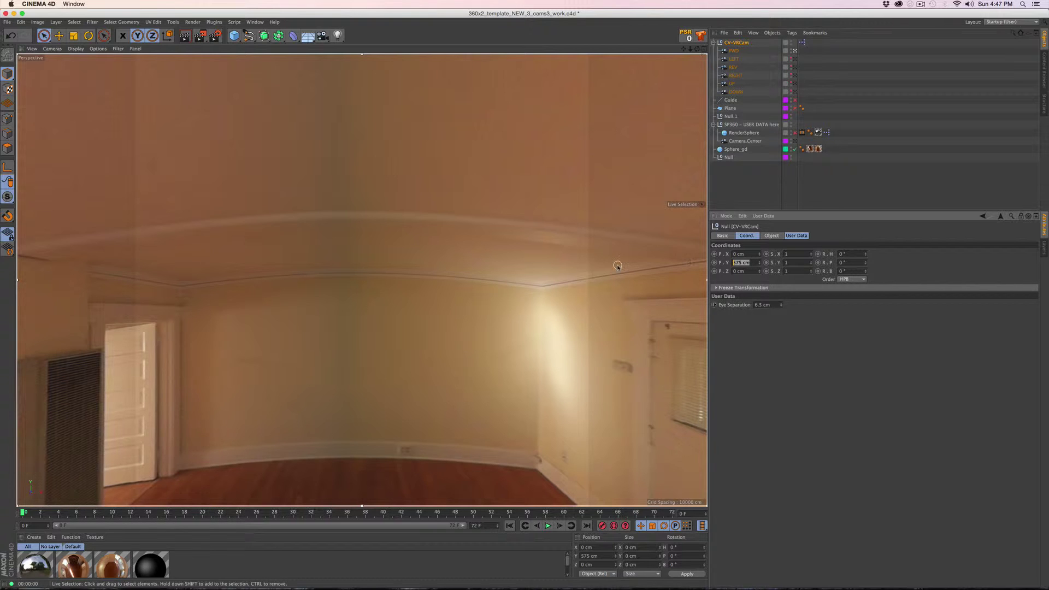
{"action": "type", "text": "-100"}
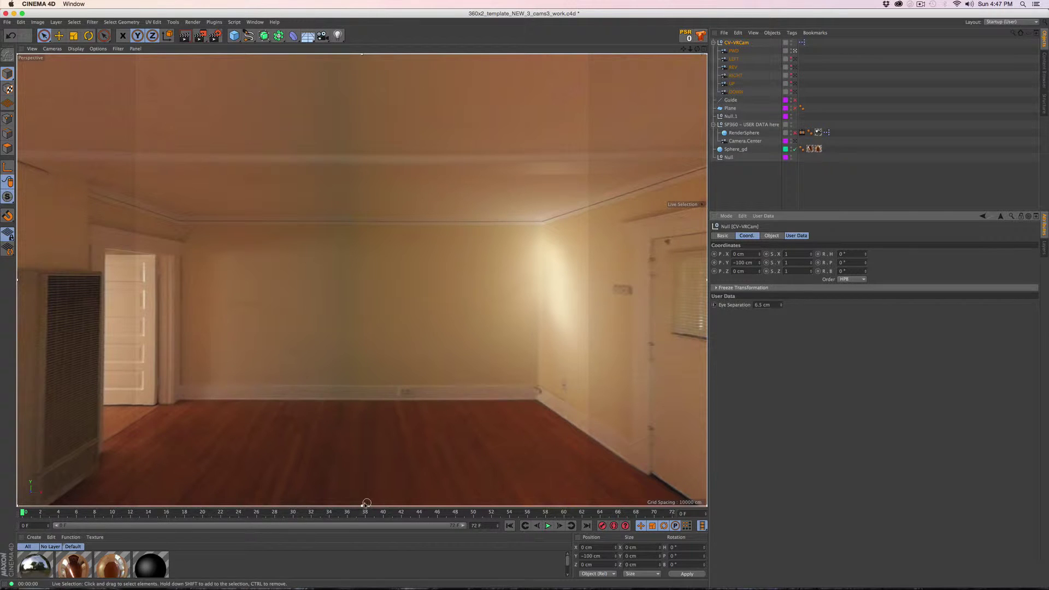
Shrink the interactive render region, raise CV-VRCam to a Y position of -38 cm, and extend the region down to the floor line
{"action": "left_click_drag", "start_coordinate": [364, 505], "coordinate": [483, 222]}
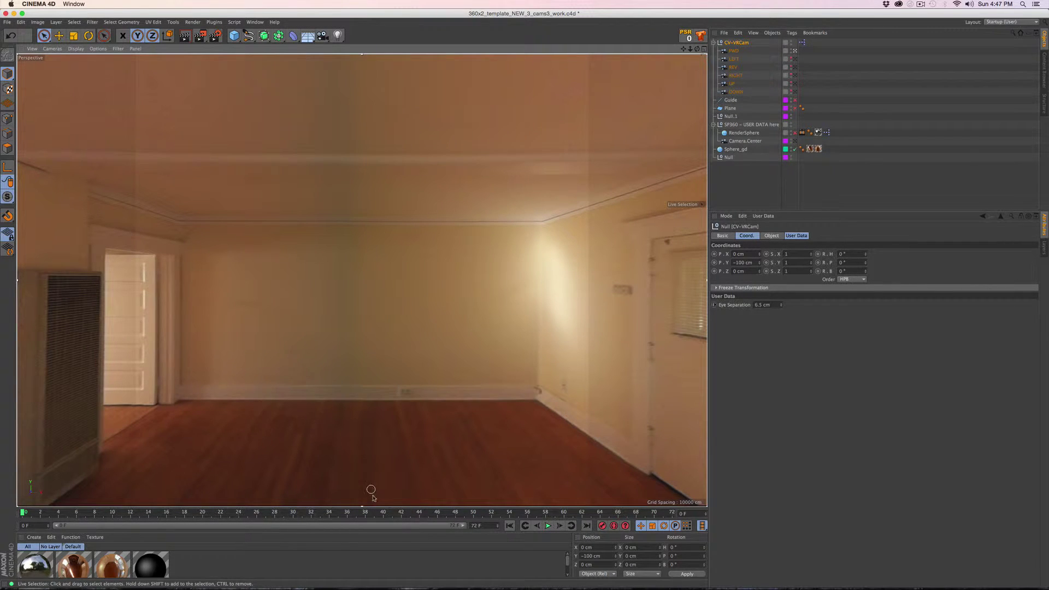
{"action": "left_click_drag", "start_coordinate": [362, 505], "coordinate": [426, 163]}
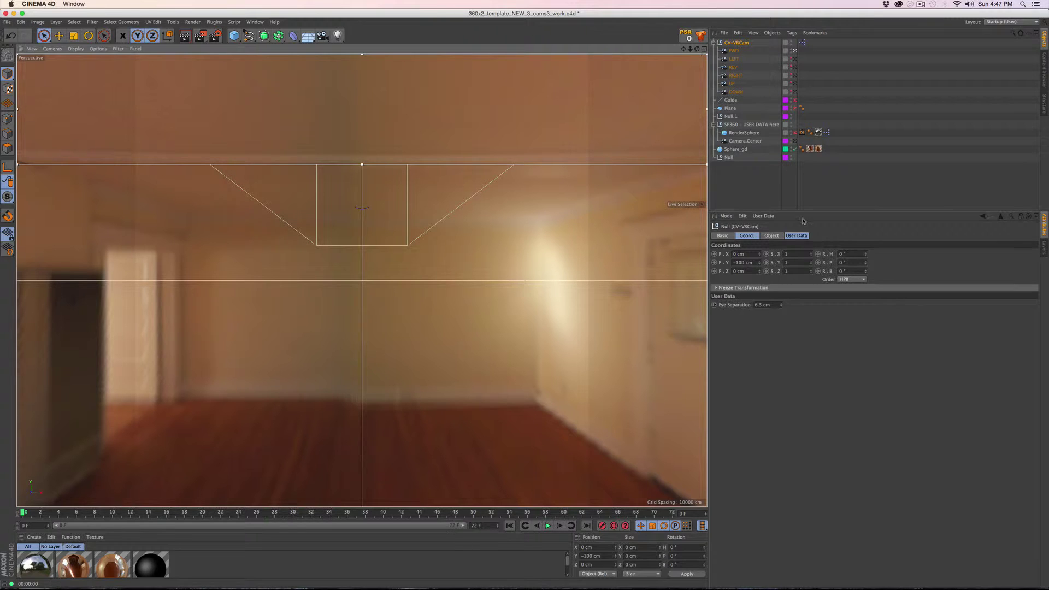
{"action": "left_click_drag", "start_coordinate": [758, 263], "coordinate": [759, 241]}
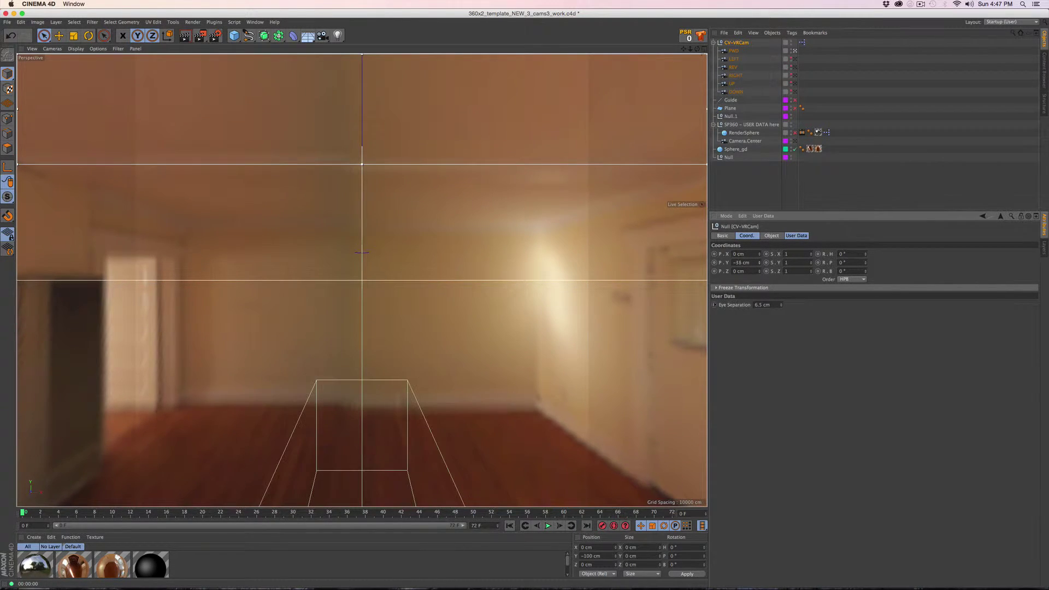
{"action": "left_click_drag", "start_coordinate": [362, 164], "coordinate": [492, 402]}
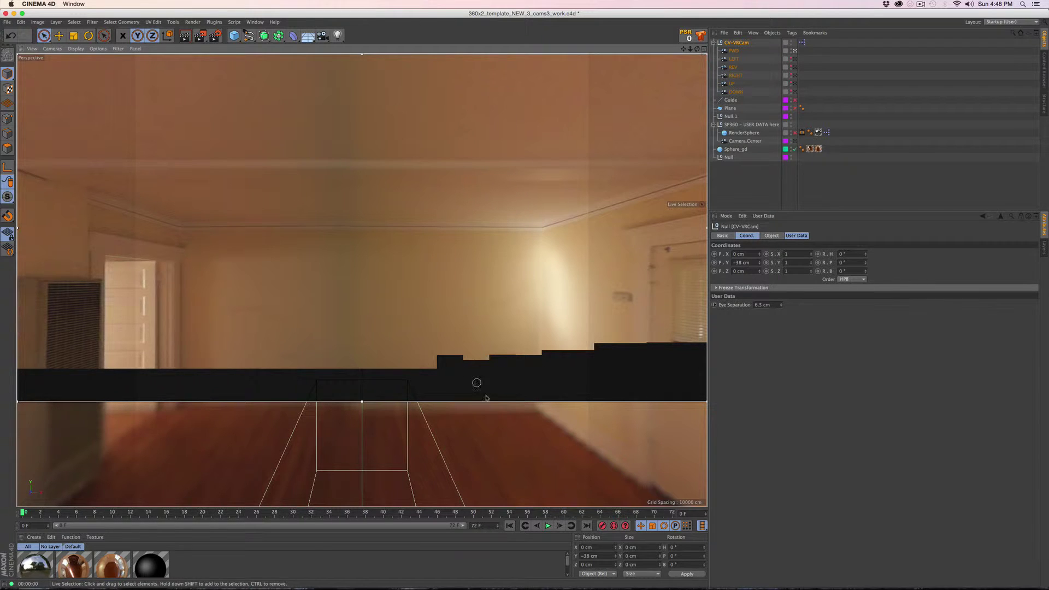
Try setting Sphere_gd's Y position to -100 cm, compare the floor edge in the render region, and undo the sphere's move
{"action": "left_click", "coordinate": [499, 373]}
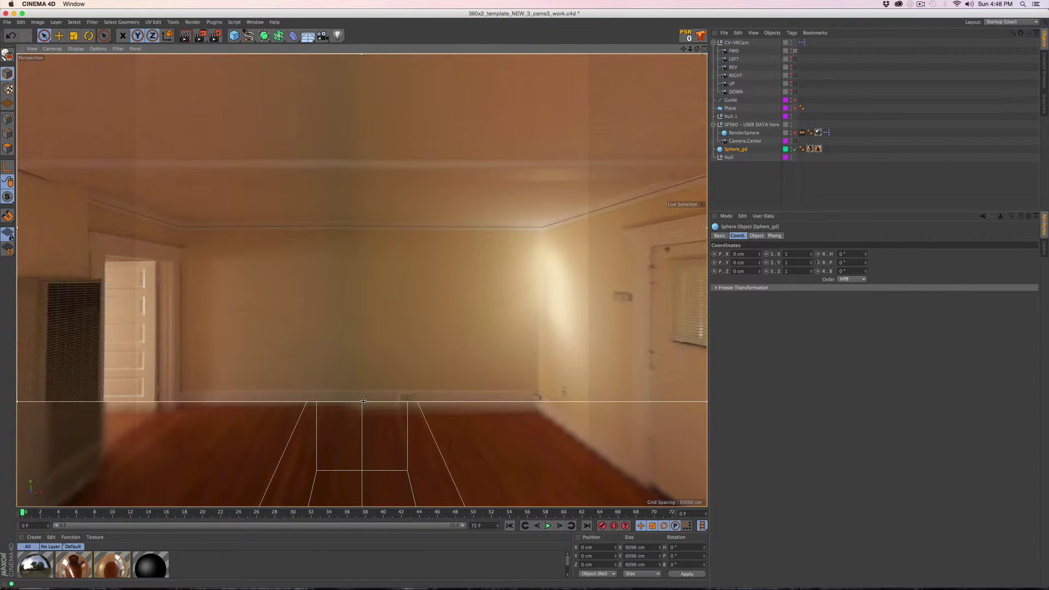
{"action": "left_click_drag", "start_coordinate": [362, 398], "coordinate": [362, 394]}
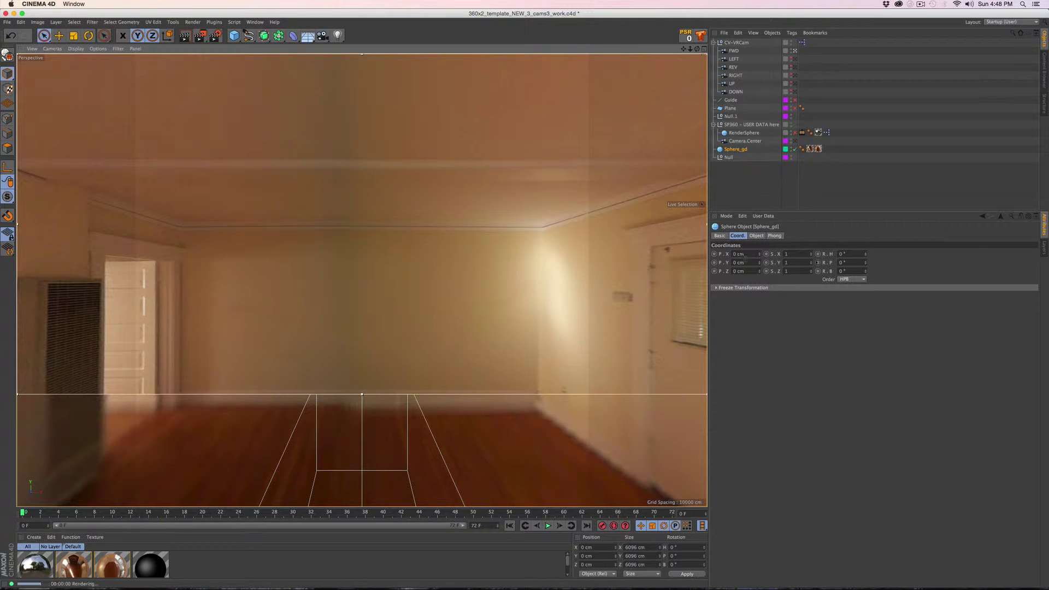
{"action": "left_click", "coordinate": [749, 262]}
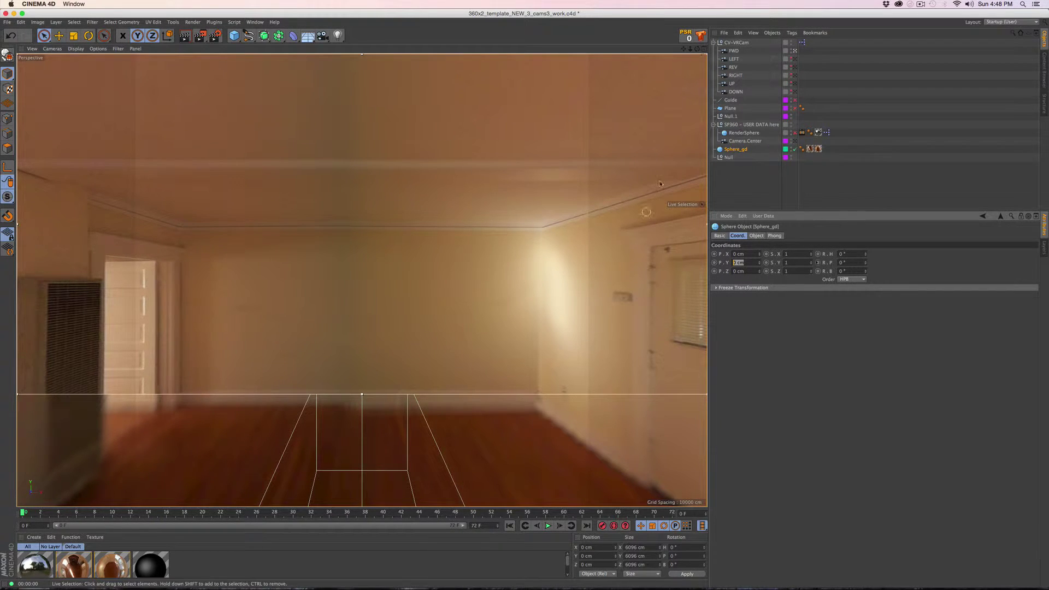
{"action": "type", "text": "-10"}
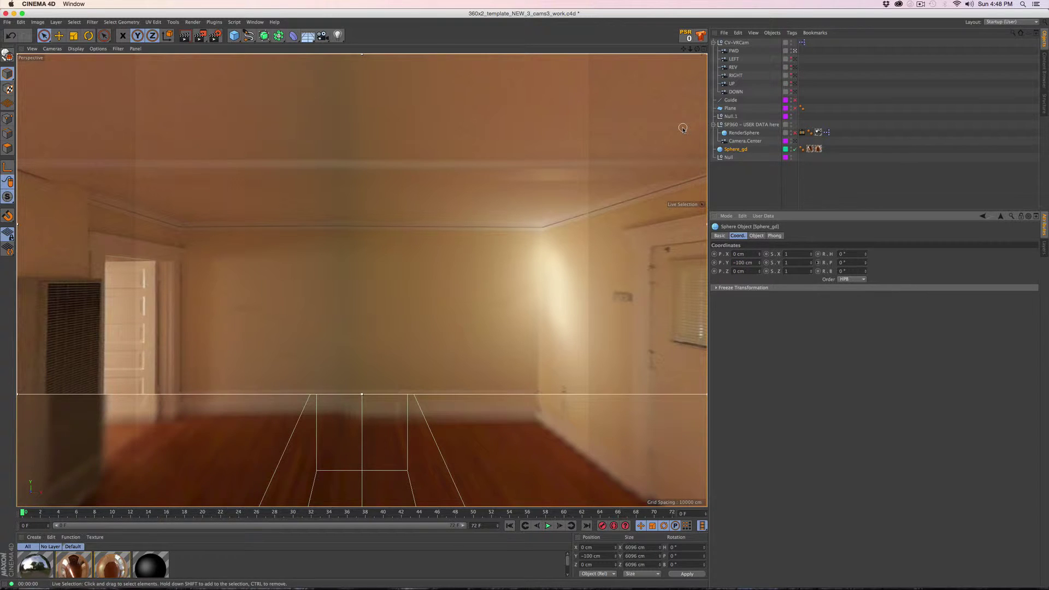
{"action": "key", "text": "Return"}
{"action": "mouse_move", "coordinate": [363, 403]}
{"action": "left_mouse_down"}
{"action": "mouse_move", "coordinate": [370, 440]}
{"action": "mouse_move", "coordinate": [363, 418]}
{"action": "left_mouse_up"}
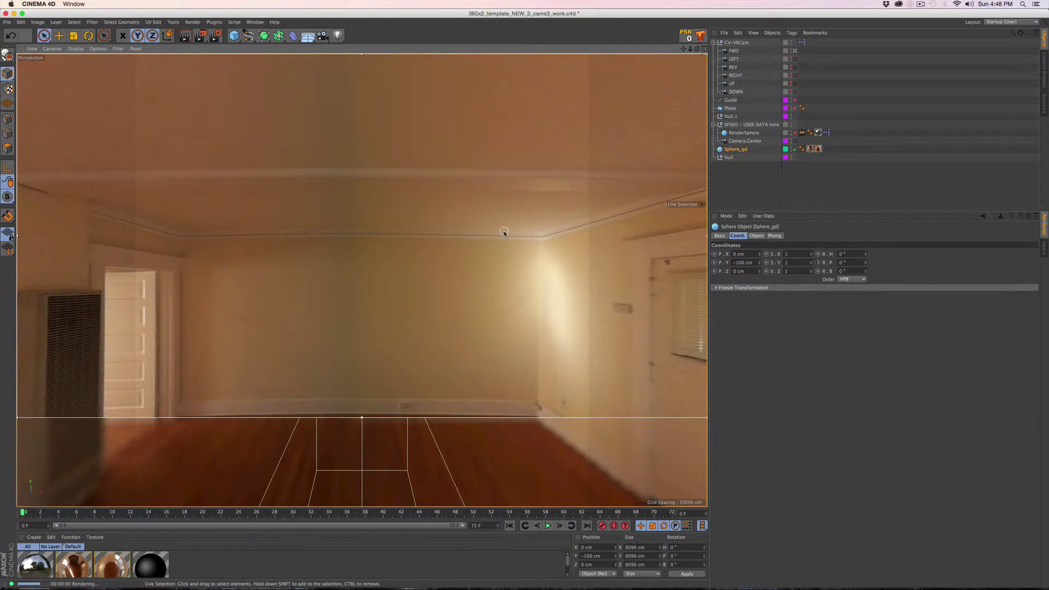
{"action": "key", "text": "super+z"}
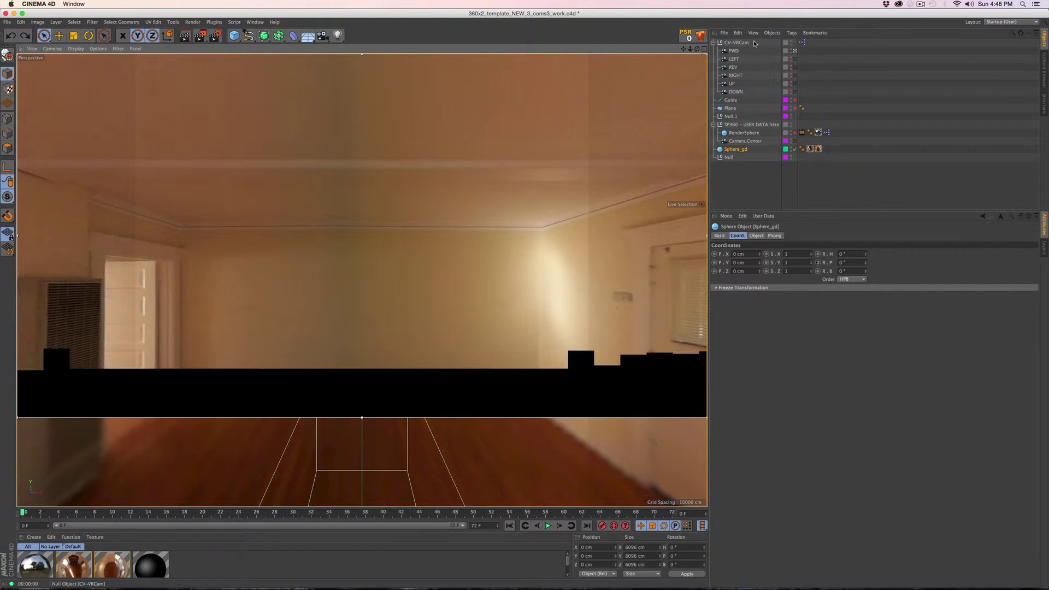
Set CV-VRCam's Y position back to -100 cm and recheck the view with the interactive render region, ending with it covering the full view
{"action": "left_click", "coordinate": [746, 43]}
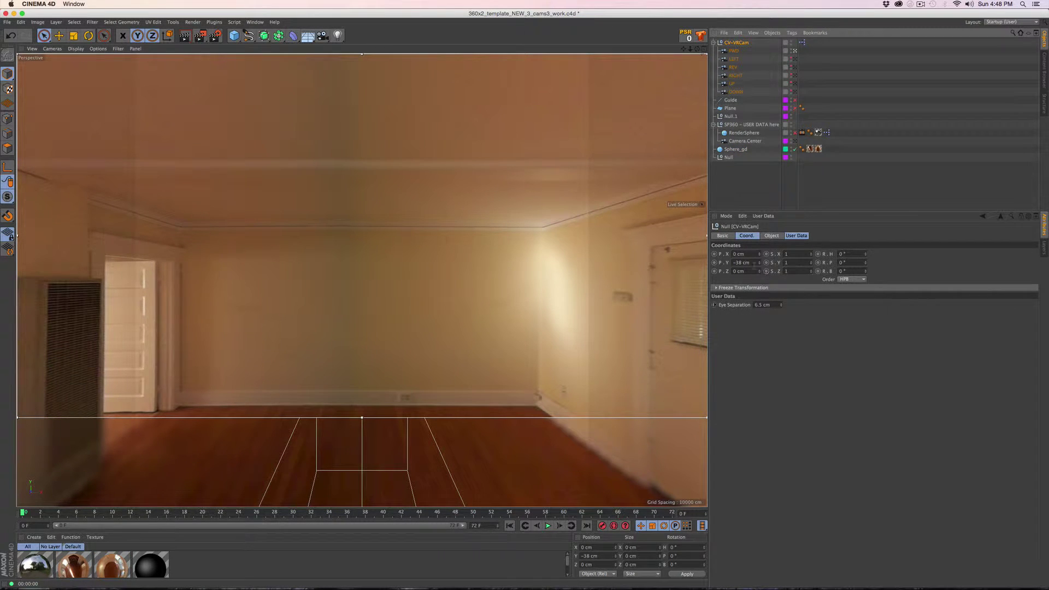
{"action": "left_click", "coordinate": [753, 263]}
{"action": "type", "text": "-100"}
{"action": "key", "text": "Return"}
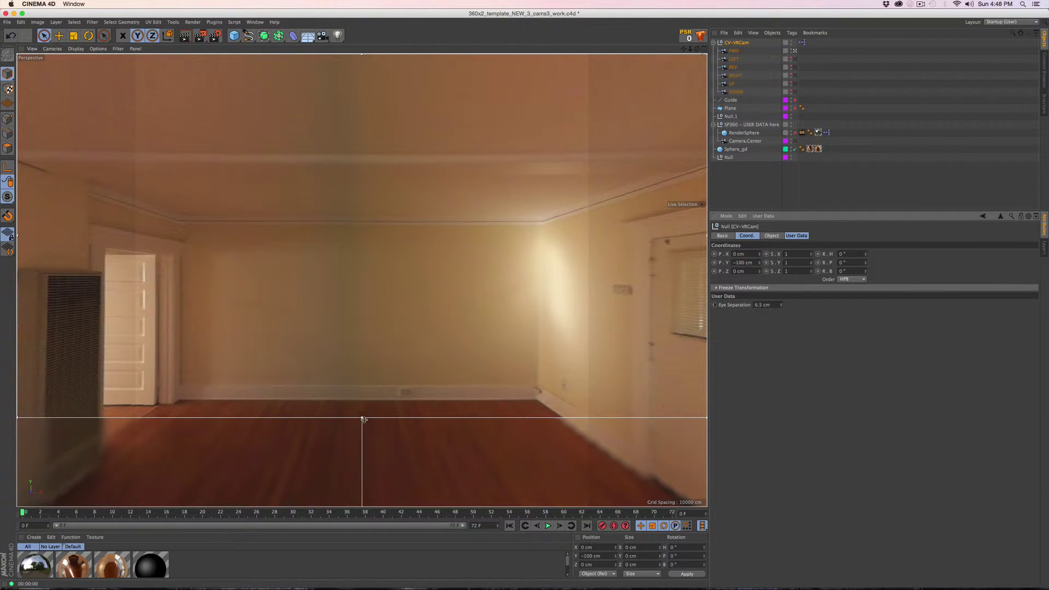
{"action": "left_click_drag", "start_coordinate": [386, 402], "coordinate": [467, 223], "text": "alt"}
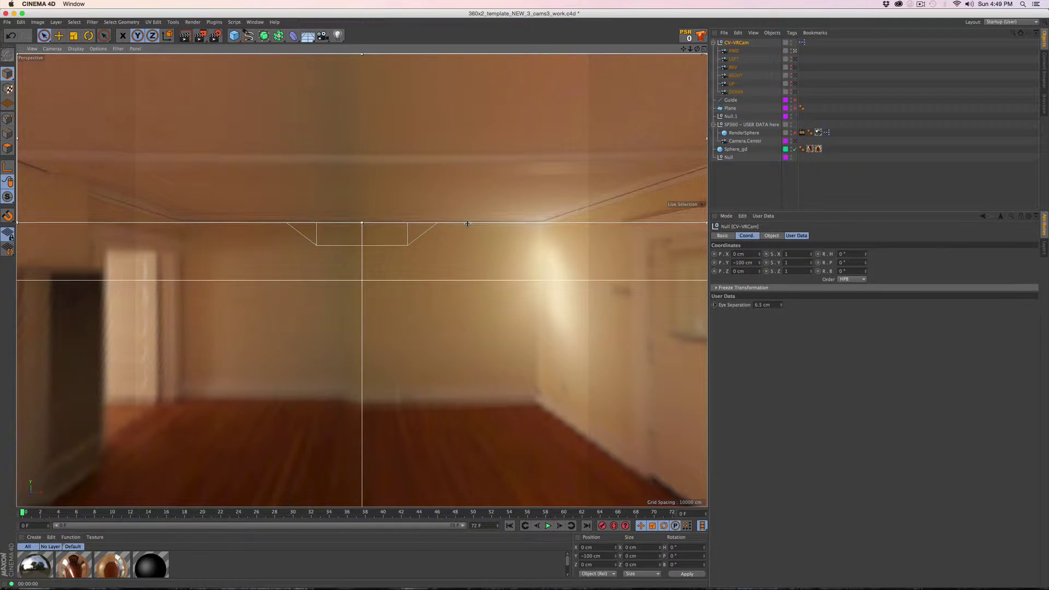
{"action": "key", "text": "super+r"}
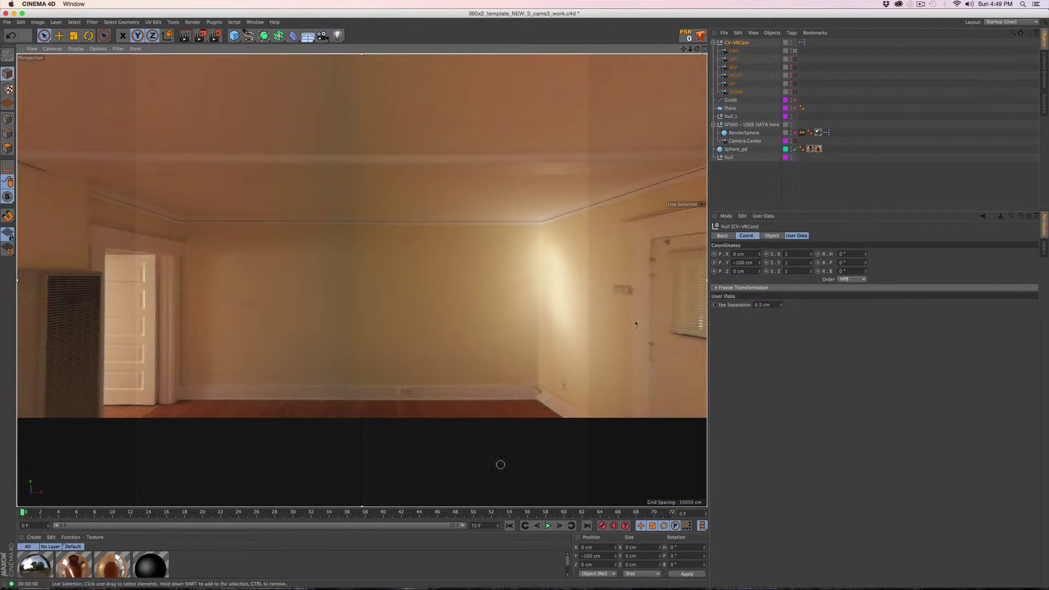
Compare the coordinates of Sphere_gd and the CV-VRCam rig, and check the room against the render region
{"action": "left_click", "coordinate": [736, 149]}
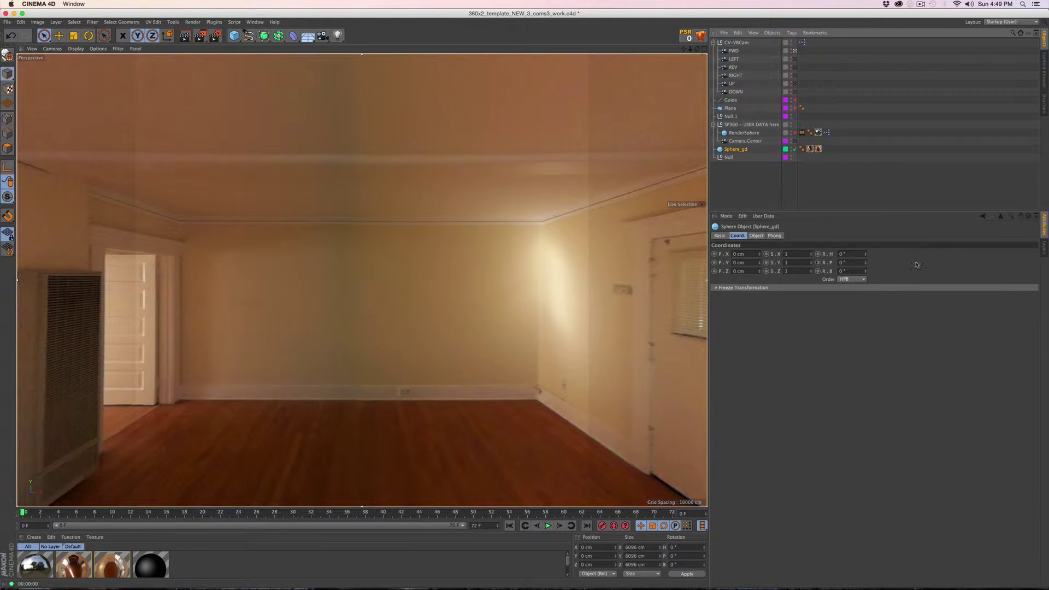
{"action": "left_click", "coordinate": [733, 42]}
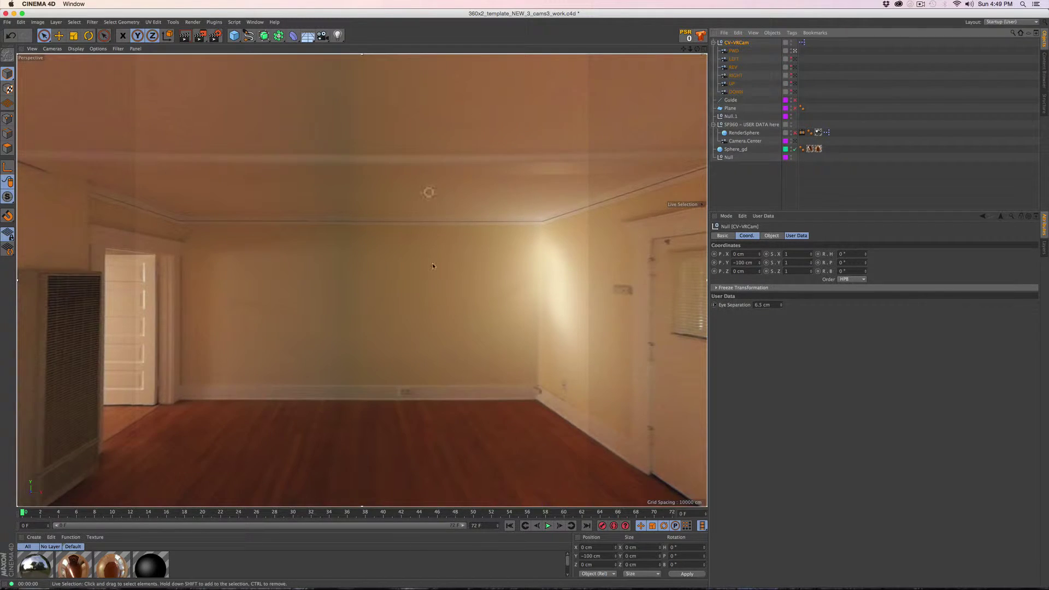
{"action": "left_click_drag", "start_coordinate": [364, 506], "coordinate": [516, 401]}
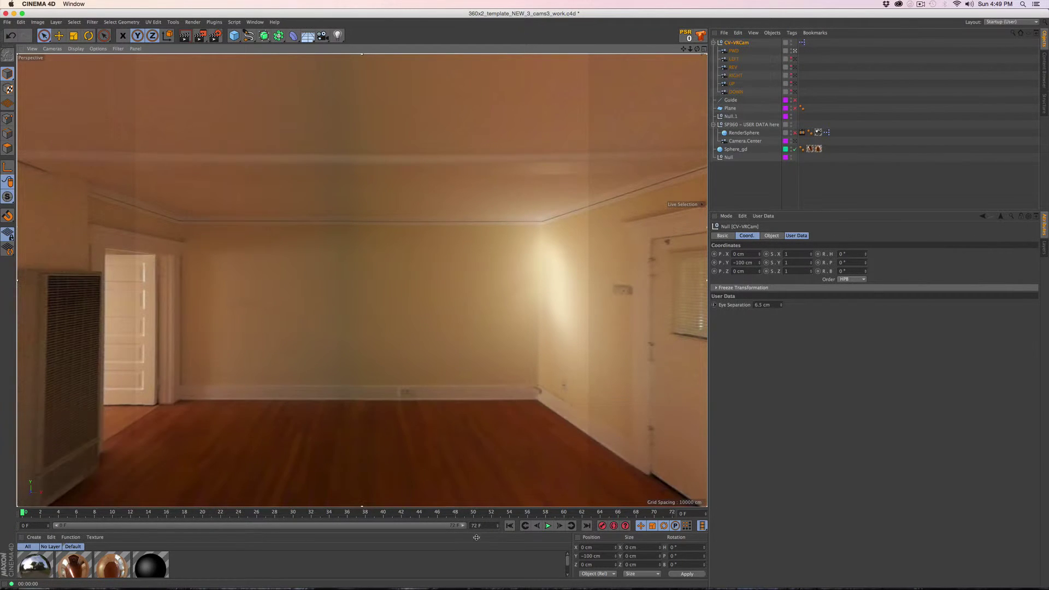
Check the FWD camera's field of view in its object properties and the output dimensions in the render settings
{"action": "left_click", "coordinate": [733, 51]}
{"action": "left_click", "coordinate": [789, 236]}
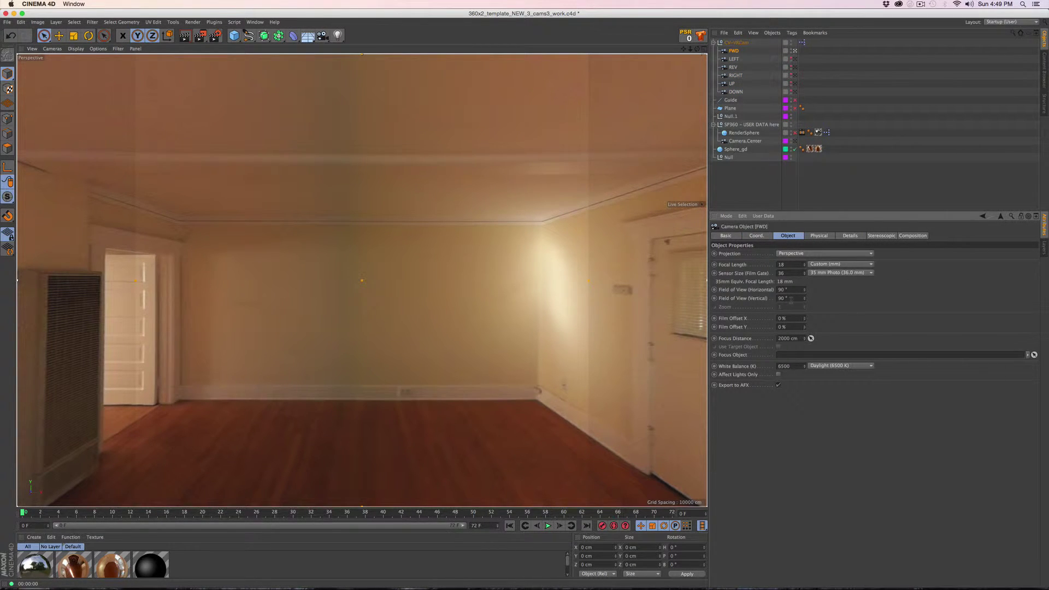
{"action": "left_click", "coordinate": [216, 36]}
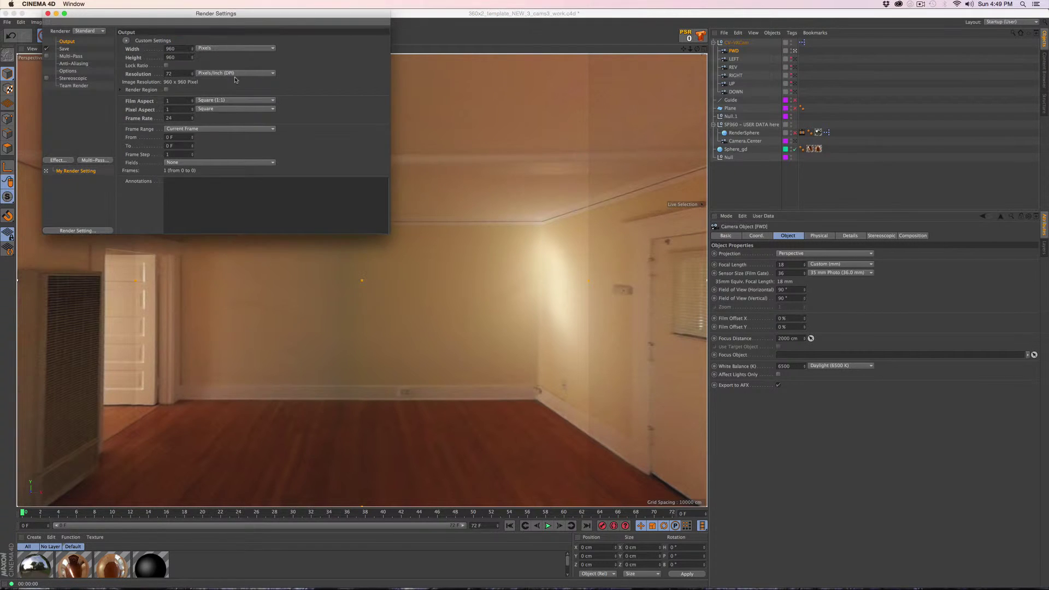
{"action": "left_click_drag", "start_coordinate": [194, 12], "coordinate": [390, 54]}
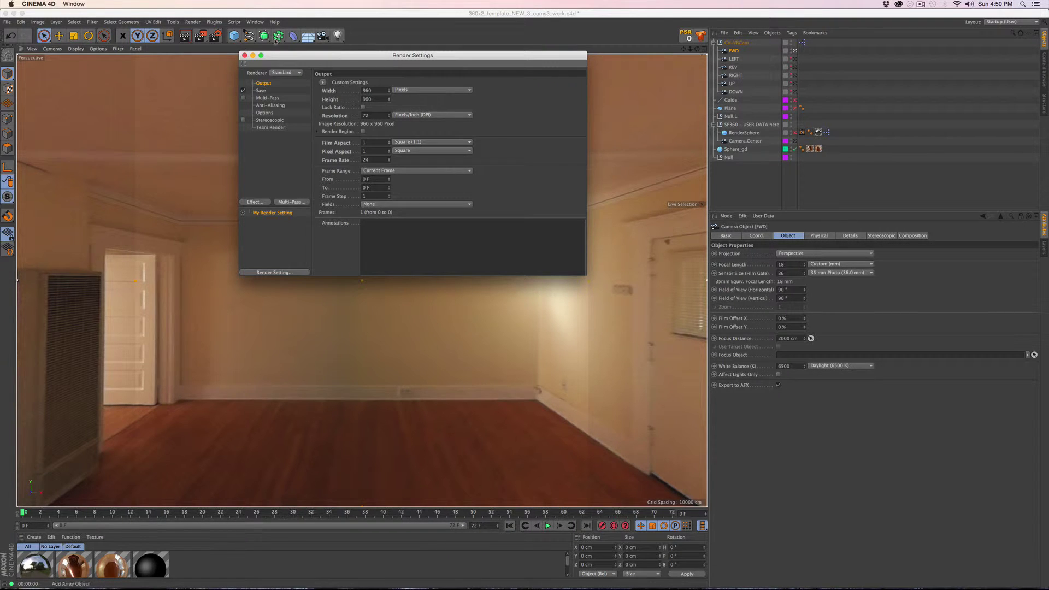
{"action": "left_click", "coordinate": [244, 56]}
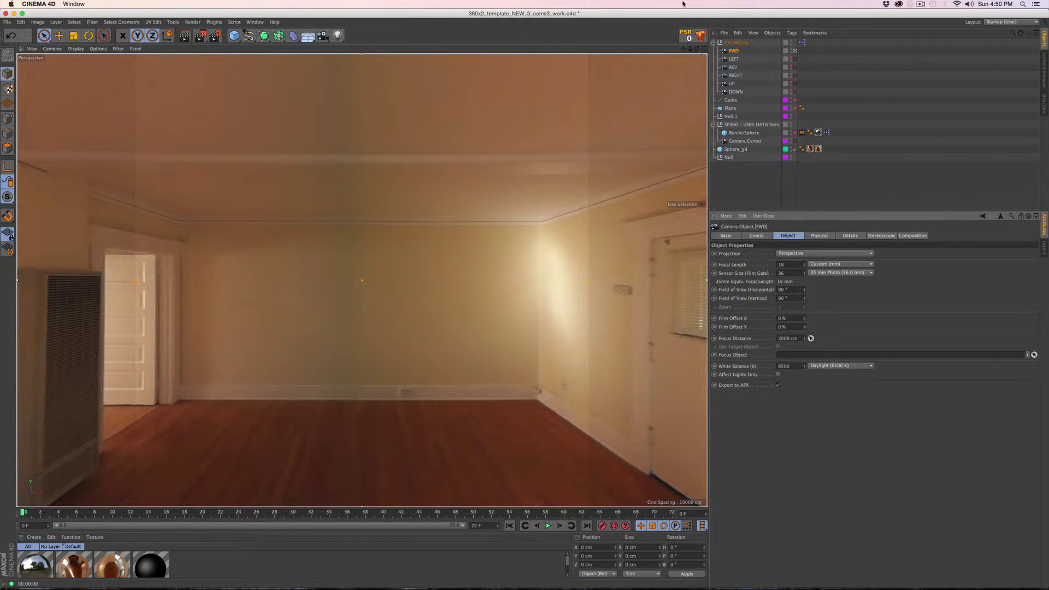
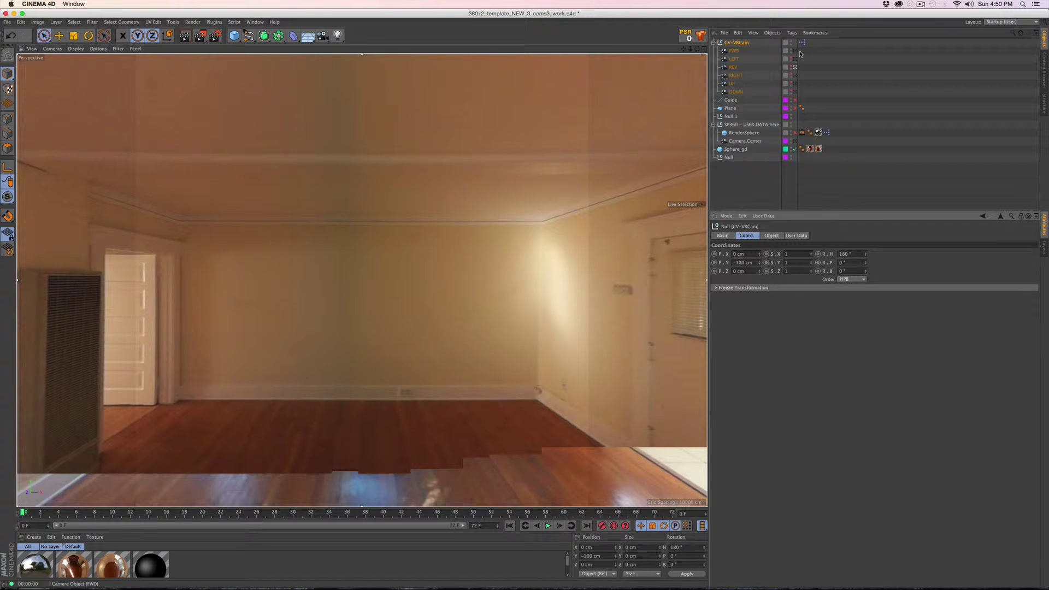
View the room through the rig's FWD, LEFT, REV, RIGHT, UP and DOWN cameras in turn
{"action": "left_click", "coordinate": [795, 51]}
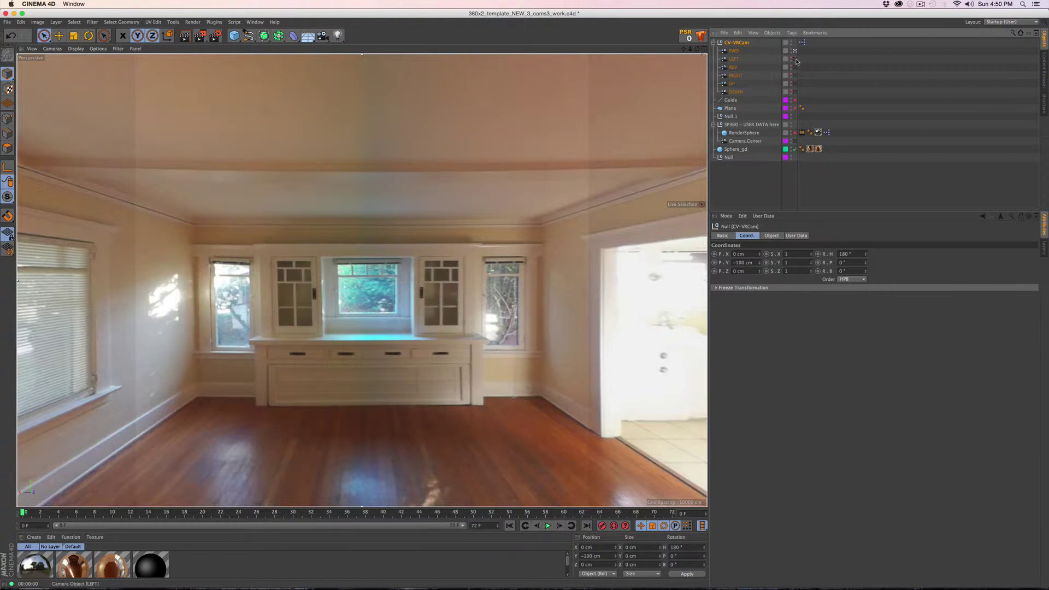
{"action": "left_click", "coordinate": [796, 59]}
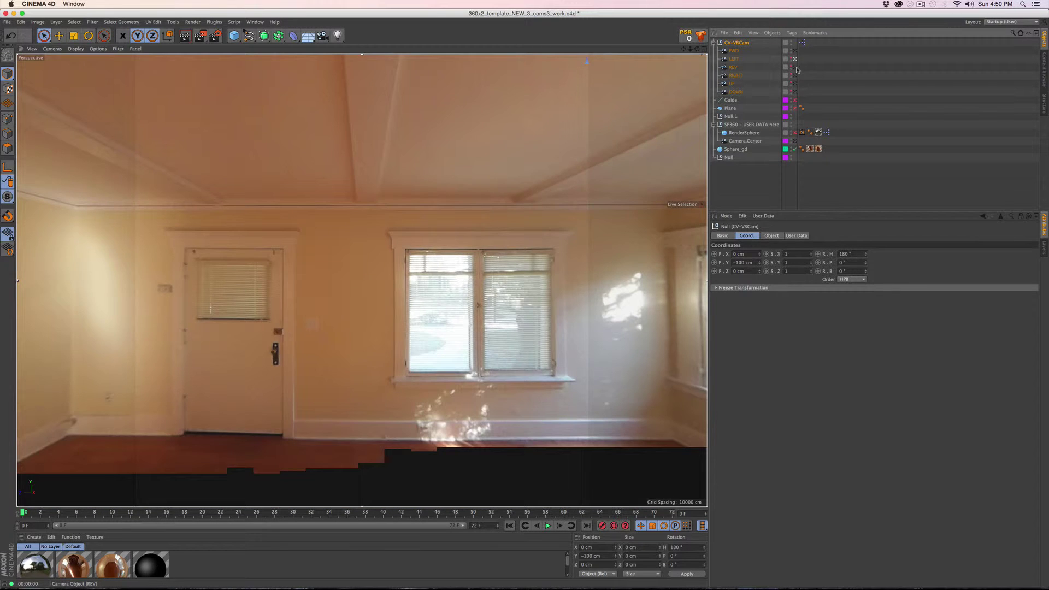
{"action": "left_click", "coordinate": [796, 67]}
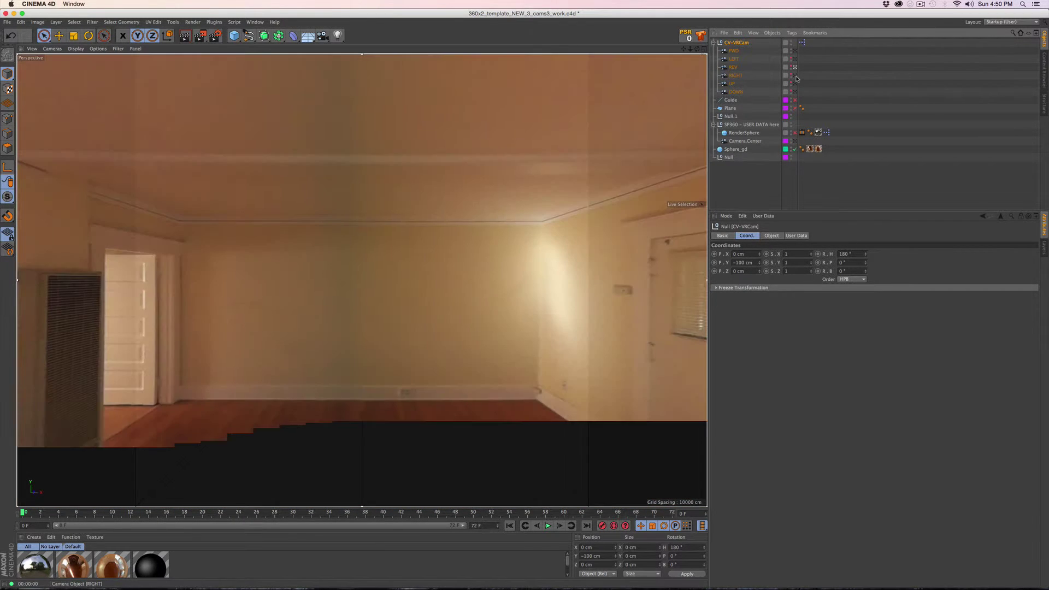
{"action": "left_click", "coordinate": [795, 76]}
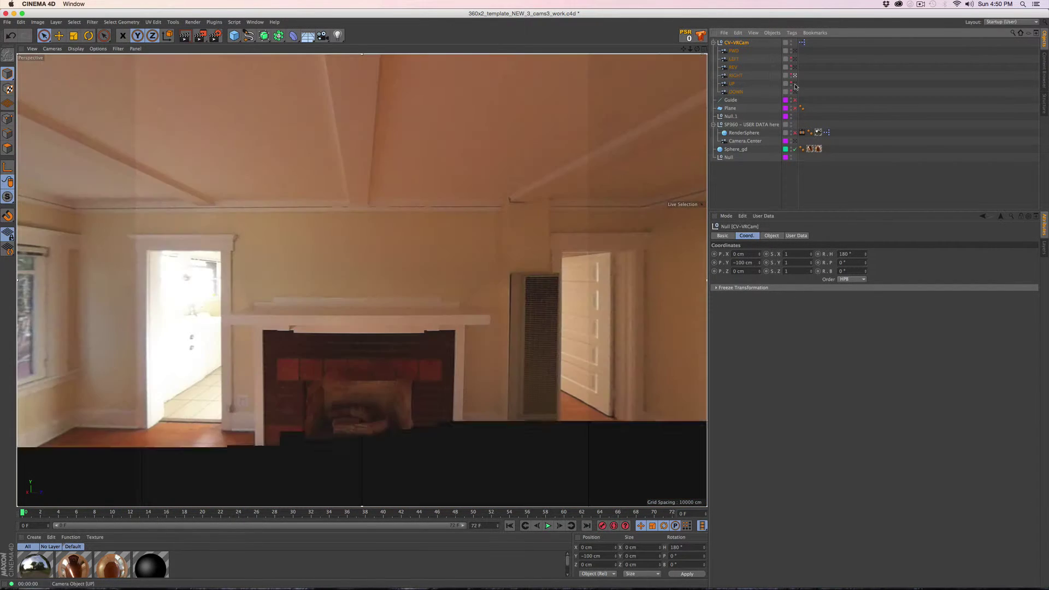
{"action": "left_click", "coordinate": [796, 85]}
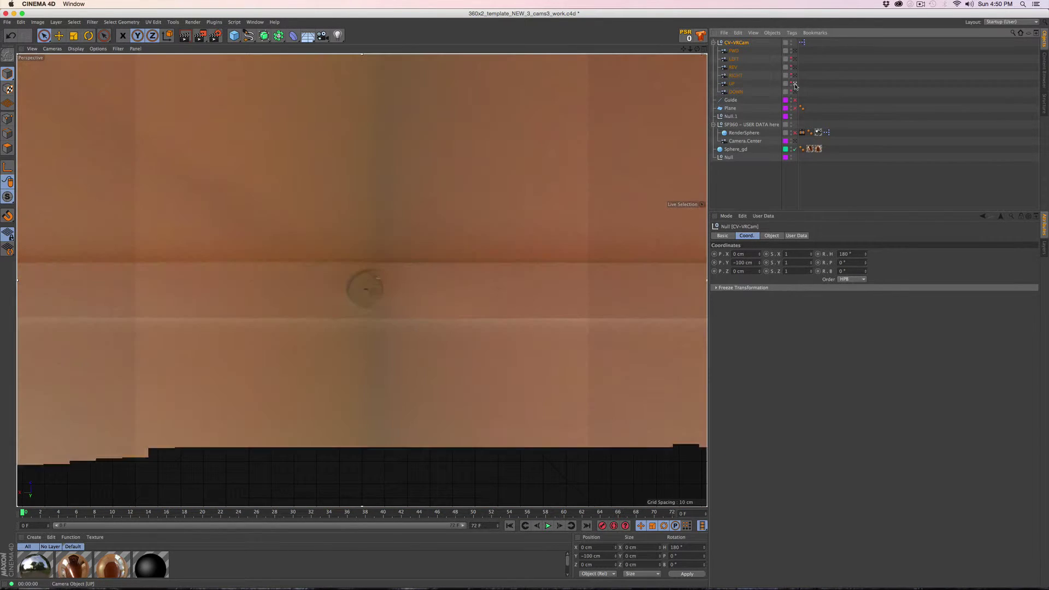
{"action": "left_click", "coordinate": [795, 92]}
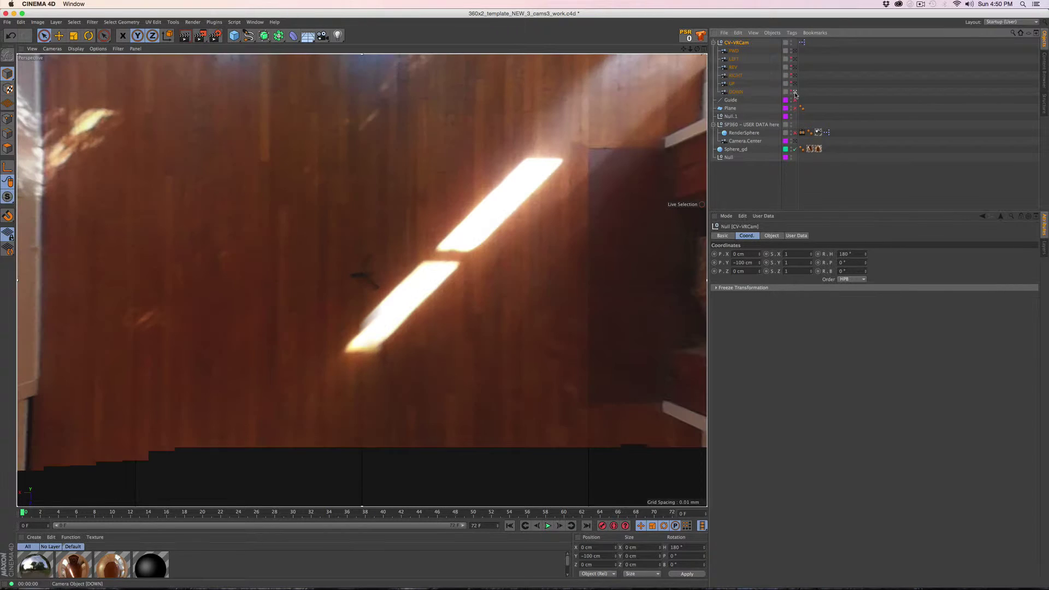
Return to the FWD camera and stretch the interactive render region down to cover the whole view
{"action": "left_click", "coordinate": [795, 67]}
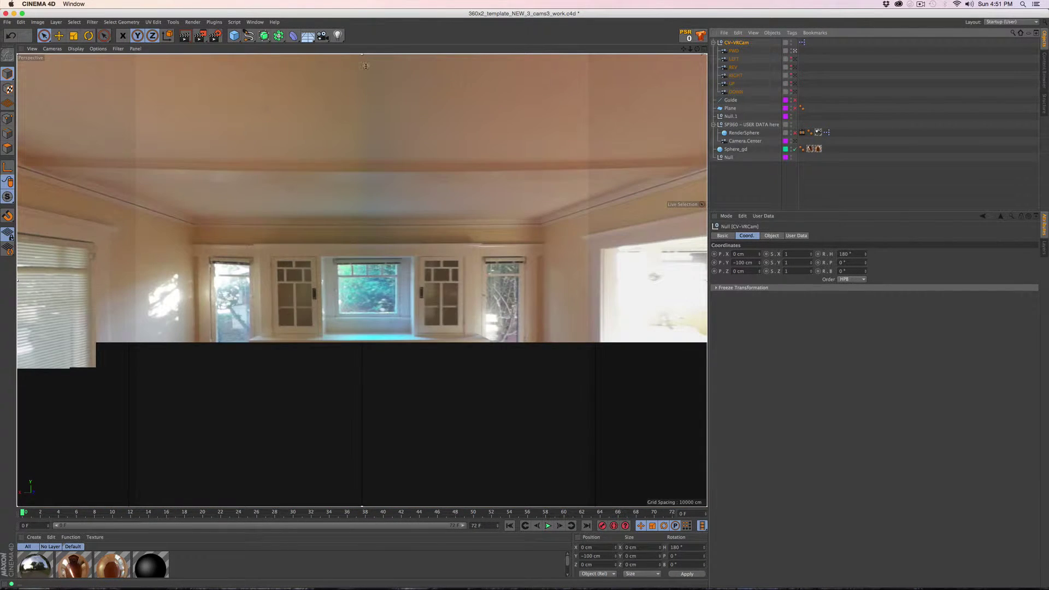
{"action": "left_click_drag", "start_coordinate": [363, 54], "coordinate": [663, 372]}
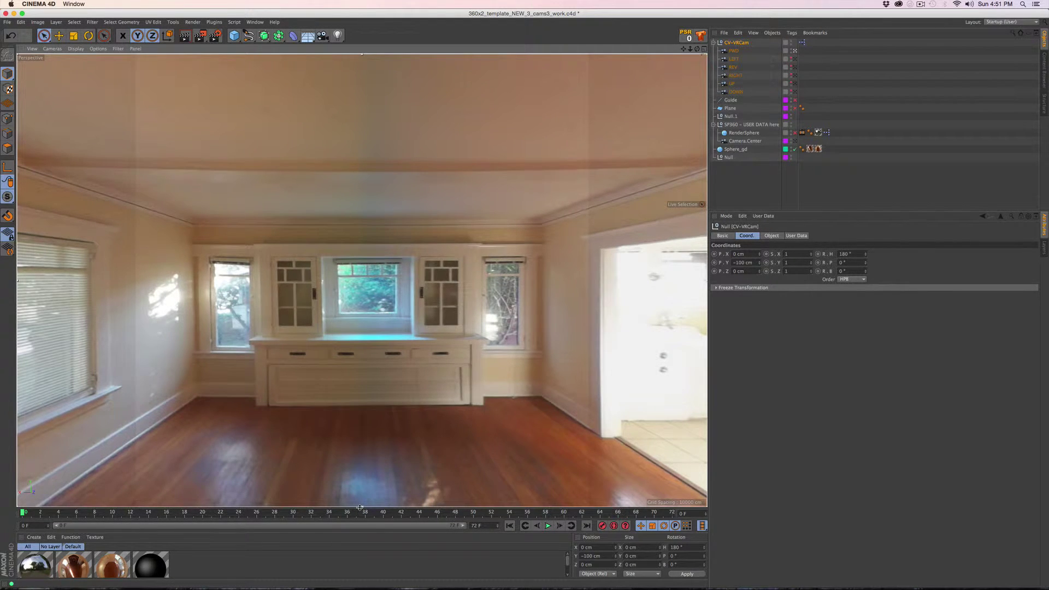
{"action": "left_click_drag", "start_coordinate": [405, 508], "coordinate": [372, 507]}
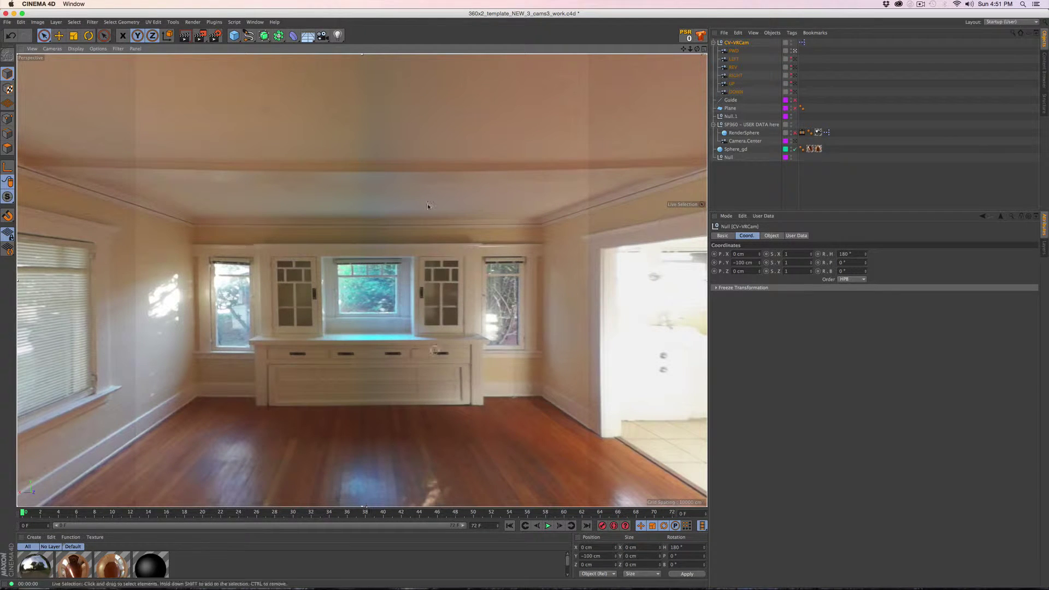
{"action": "left_click", "coordinate": [203, 37]}
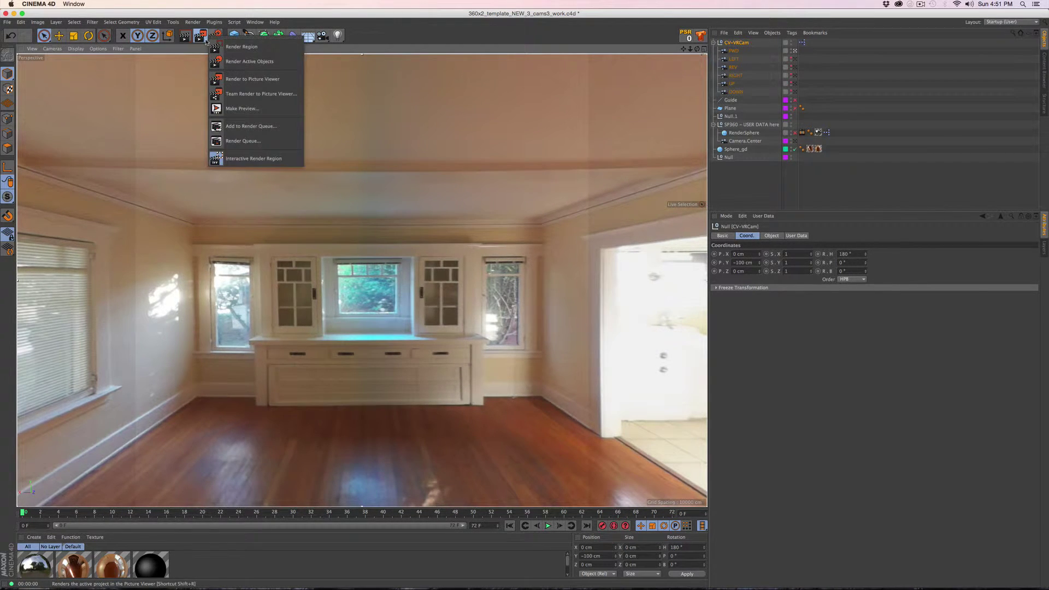
{"action": "left_click", "coordinate": [366, 395]}
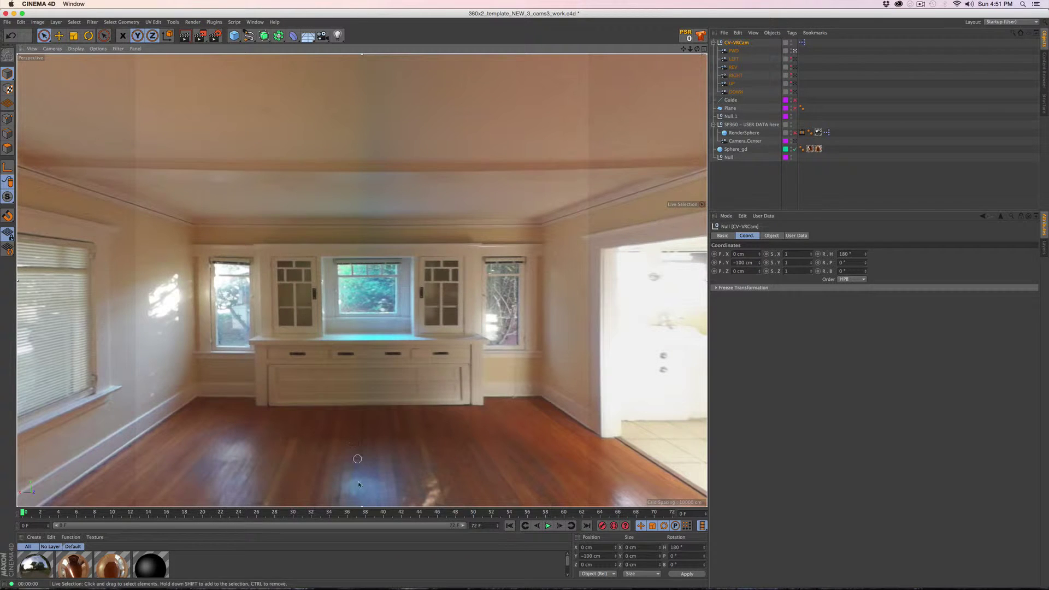
{"action": "left_click_drag", "start_coordinate": [362, 506], "coordinate": [469, 506]}
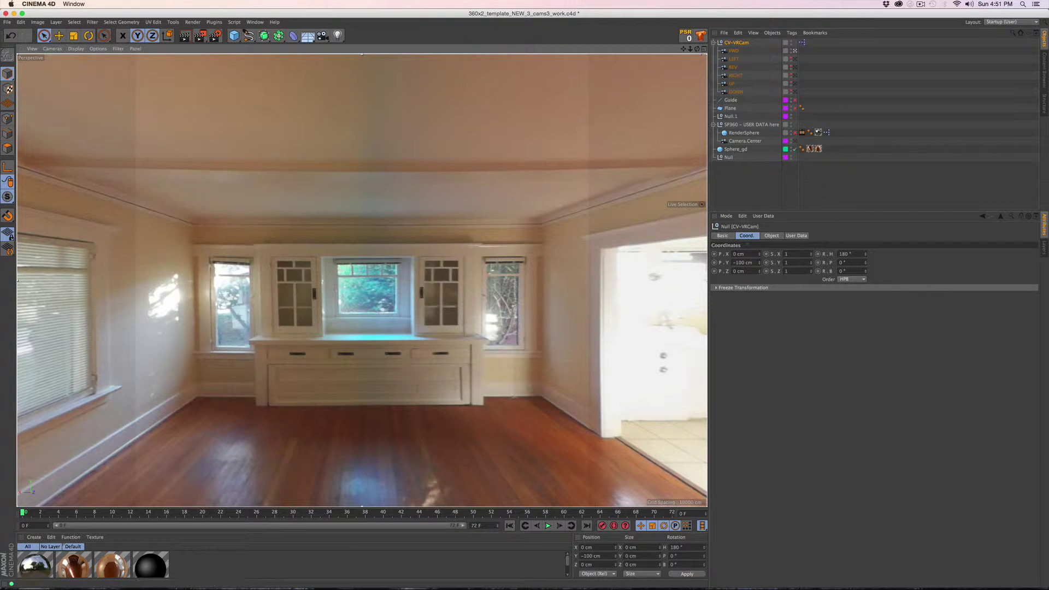
Check the LEFT, REV and RIGHT camera views with the render region extended over the floor
{"action": "left_click", "coordinate": [796, 60]}
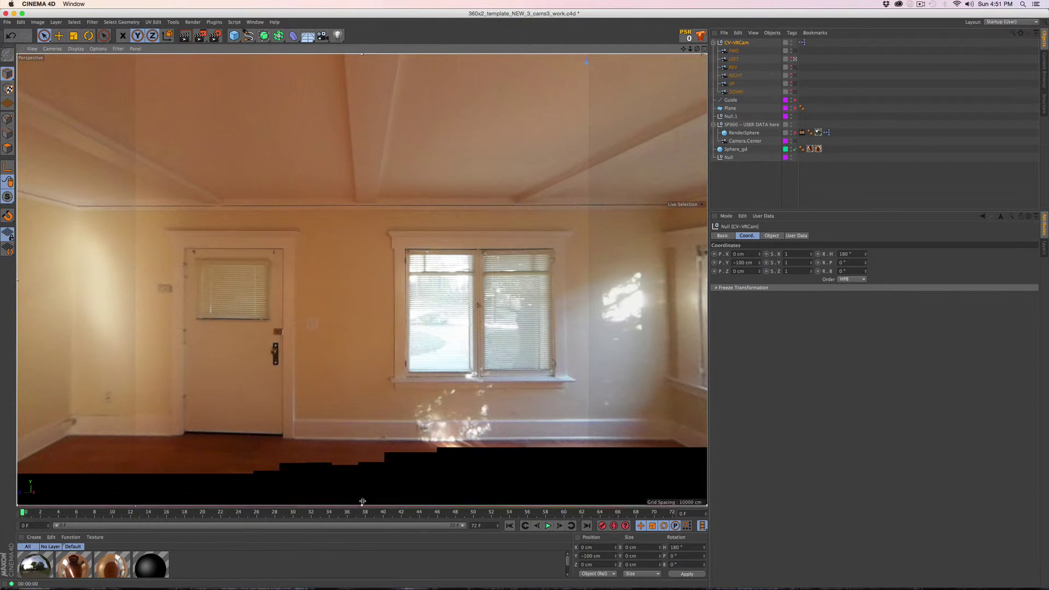
{"action": "mouse_move", "coordinate": [362, 501]}
{"action": "left_mouse_down"}
{"action": "mouse_move", "coordinate": [374, 440]}
{"action": "mouse_move", "coordinate": [362, 507]}
{"action": "left_mouse_up"}
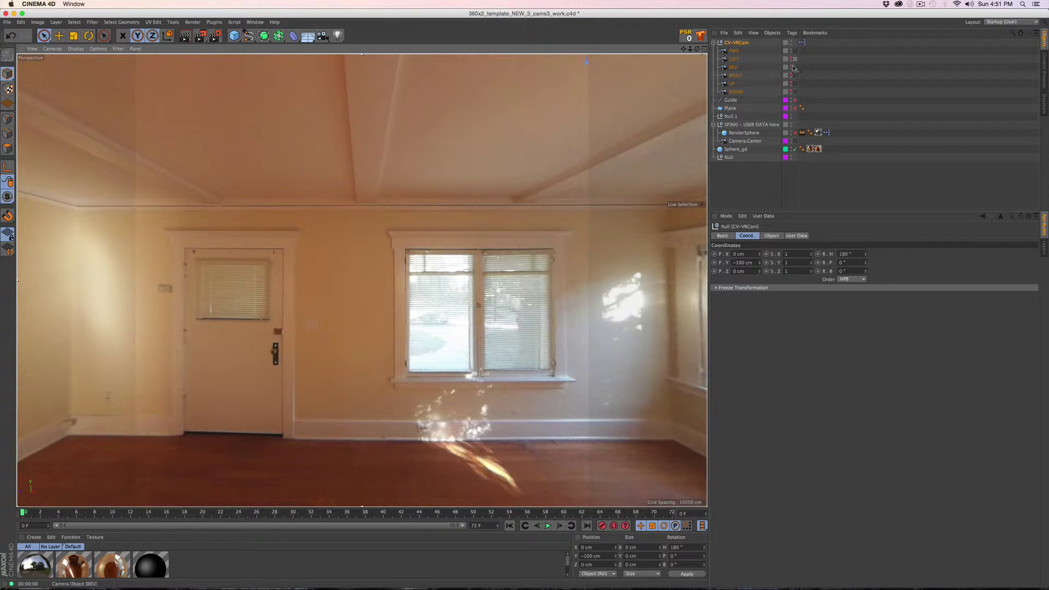
{"action": "left_click", "coordinate": [795, 66]}
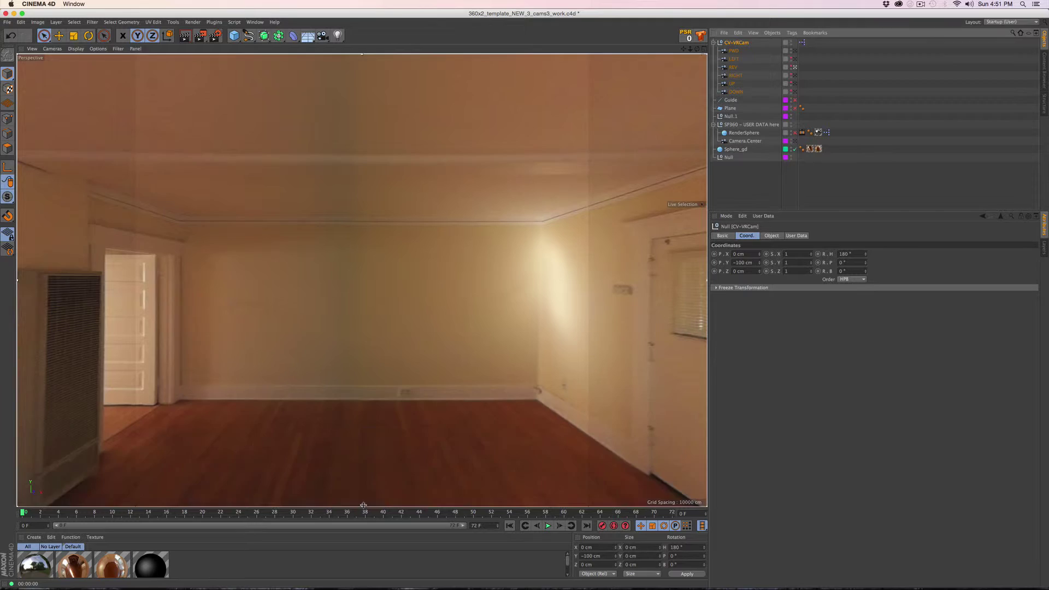
{"action": "left_click_drag", "start_coordinate": [363, 507], "coordinate": [498, 506]}
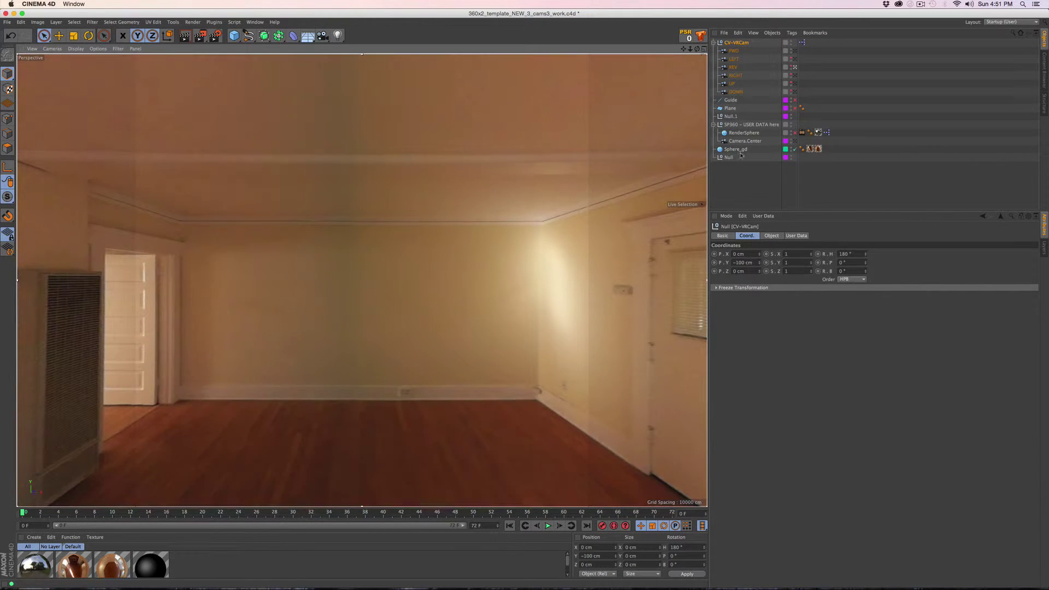
{"action": "left_click", "coordinate": [794, 75]}
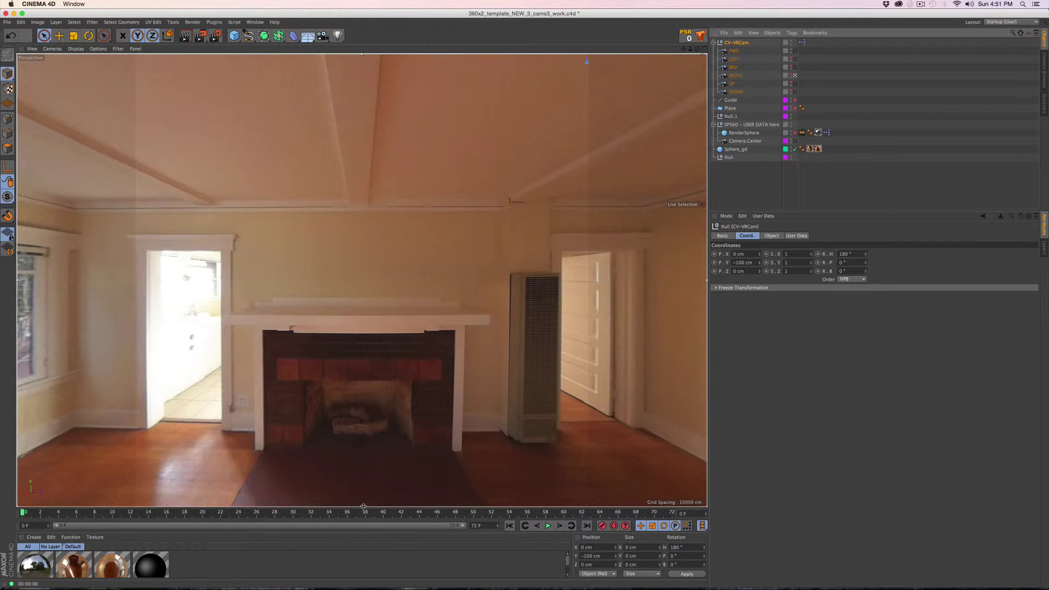
{"action": "mouse_move", "coordinate": [490, 507]}
{"action": "left_mouse_down"}
{"action": "mouse_move", "coordinate": [489, 441]}
{"action": "mouse_move", "coordinate": [500, 432]}
{"action": "mouse_move", "coordinate": [493, 266]}
{"action": "mouse_move", "coordinate": [478, 207]}
{"action": "mouse_move", "coordinate": [481, 505]}
{"action": "left_mouse_up"}
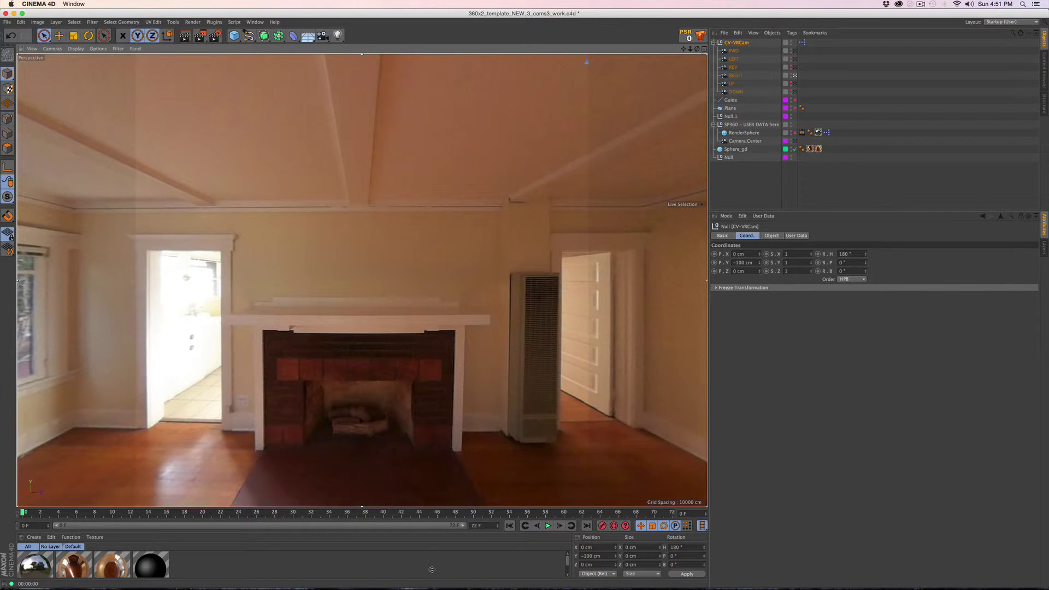
Switch back to the FWD camera and browse to Projection_Mapping > C4D > Demo_File as the save location for the render
{"action": "left_click", "coordinate": [795, 50]}
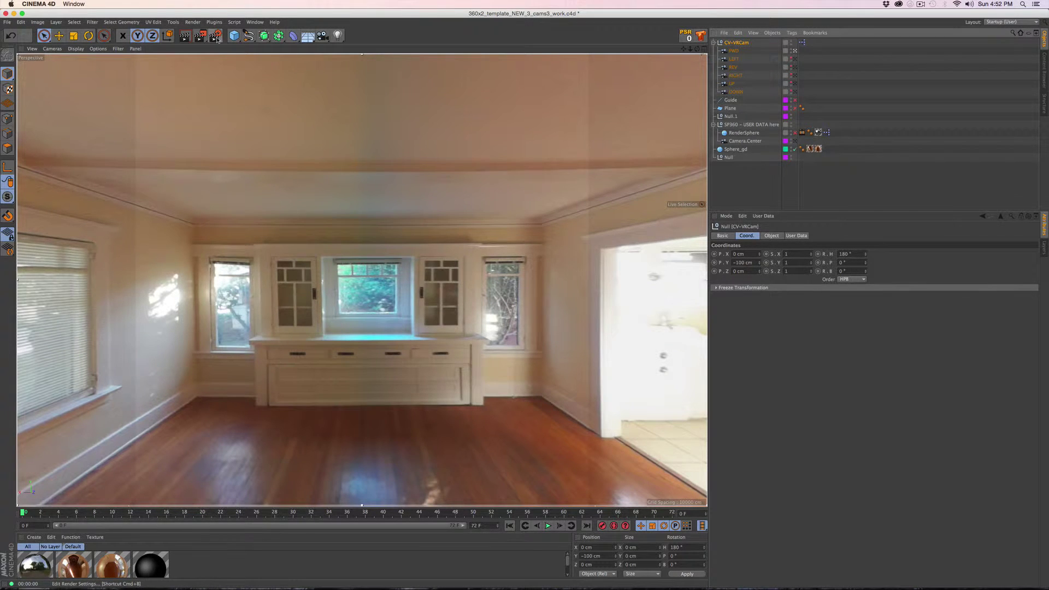
{"action": "left_click", "coordinate": [217, 37]}
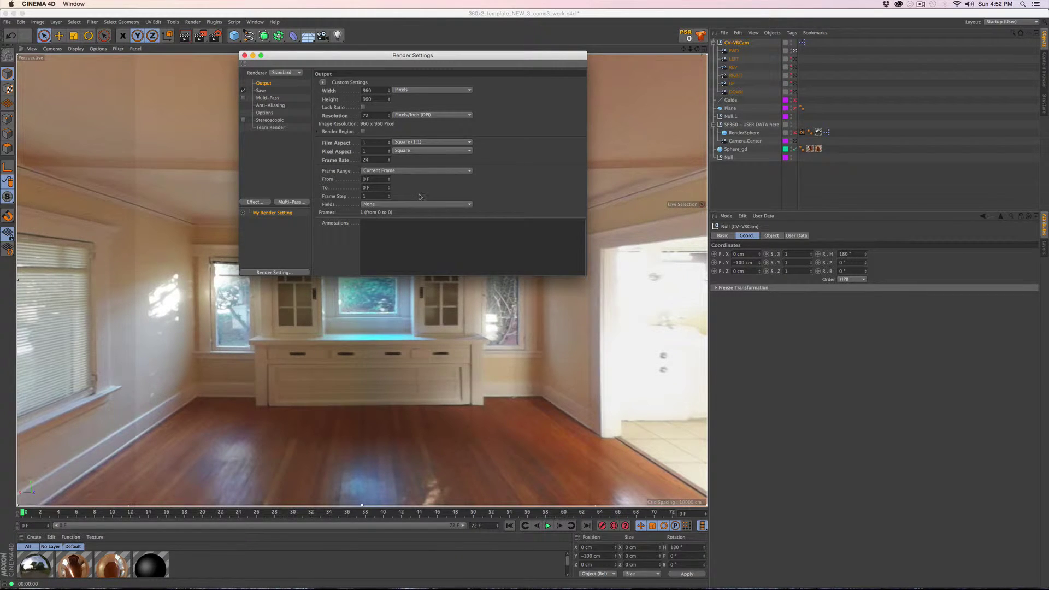
{"action": "left_click", "coordinate": [261, 92]}
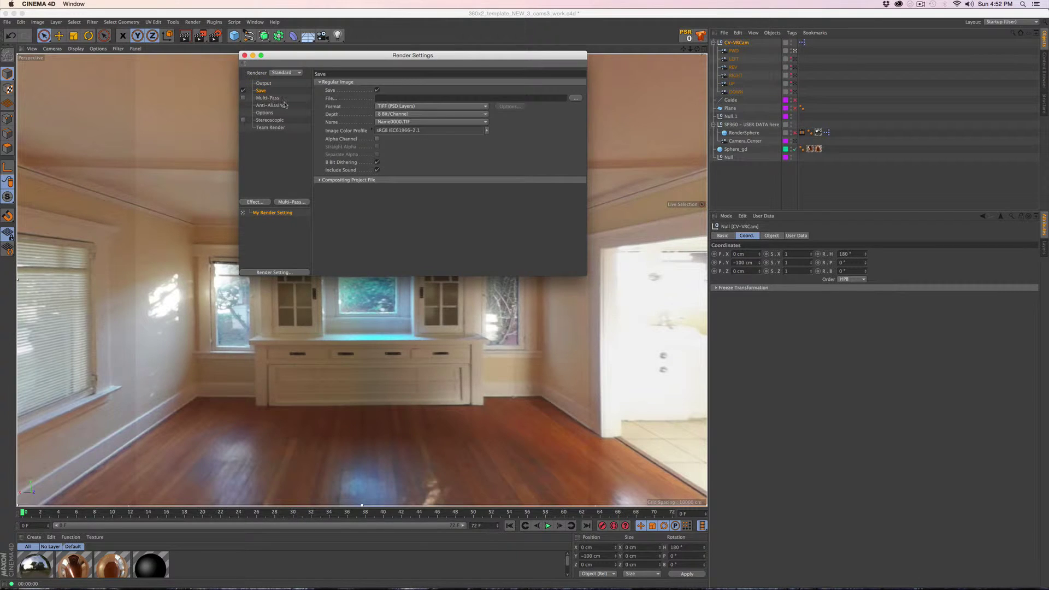
{"action": "left_click", "coordinate": [575, 98]}
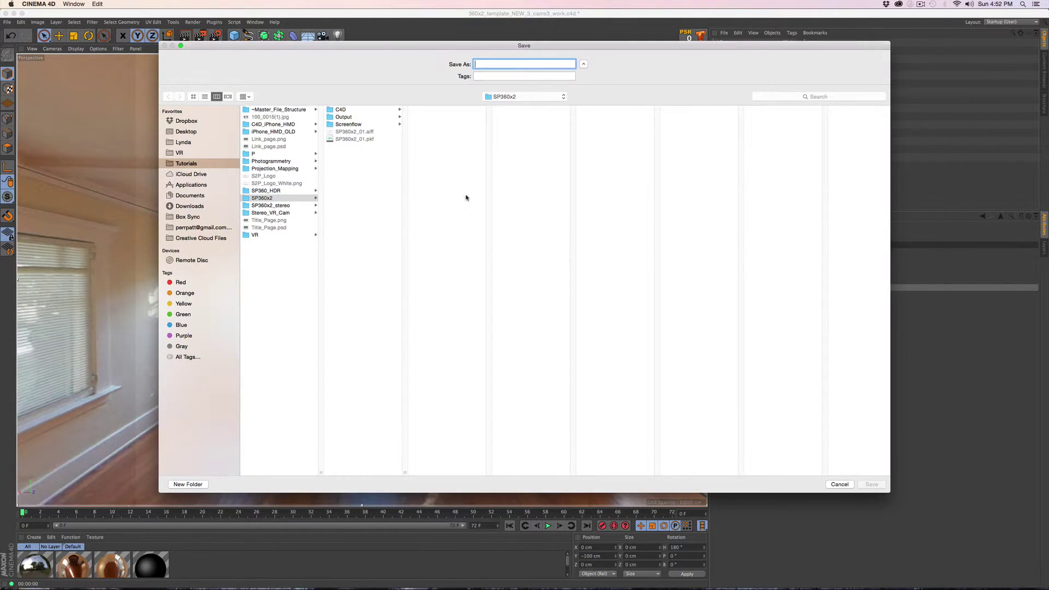
{"action": "left_click", "coordinate": [269, 169]}
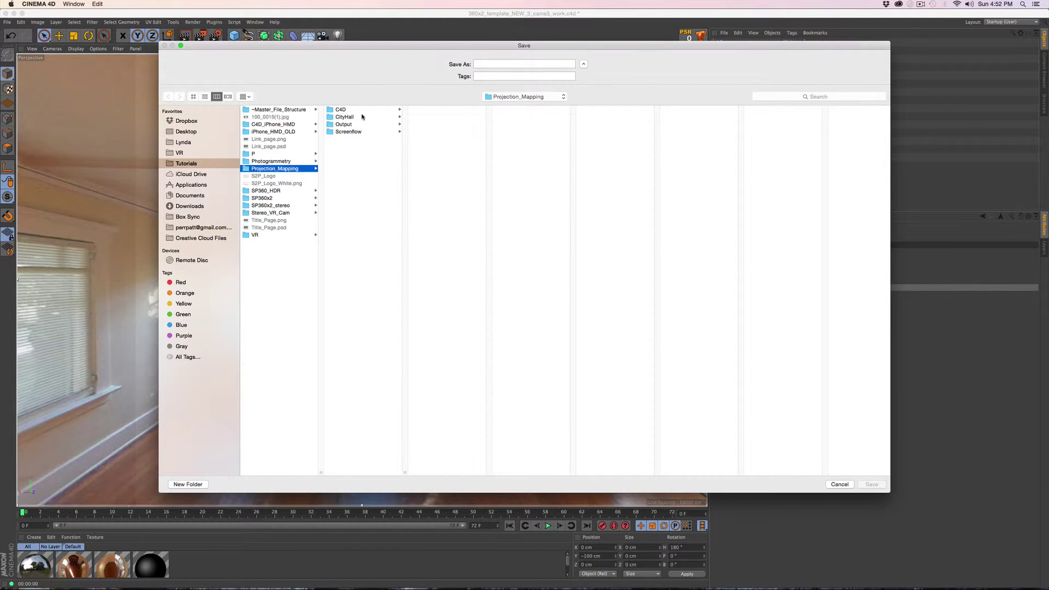
{"action": "left_click", "coordinate": [341, 110]}
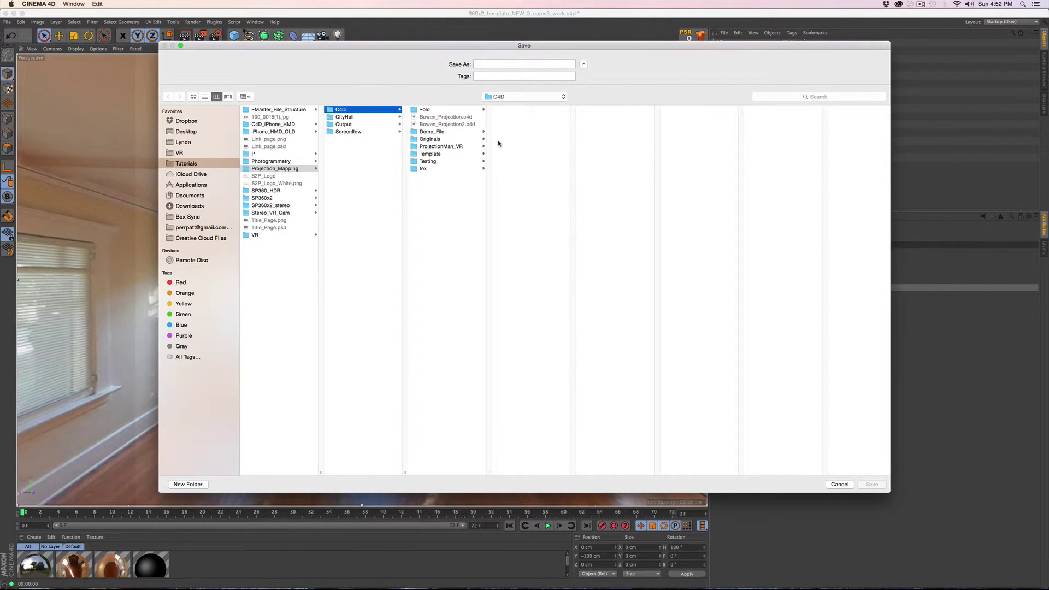
{"action": "left_click", "coordinate": [440, 134]}
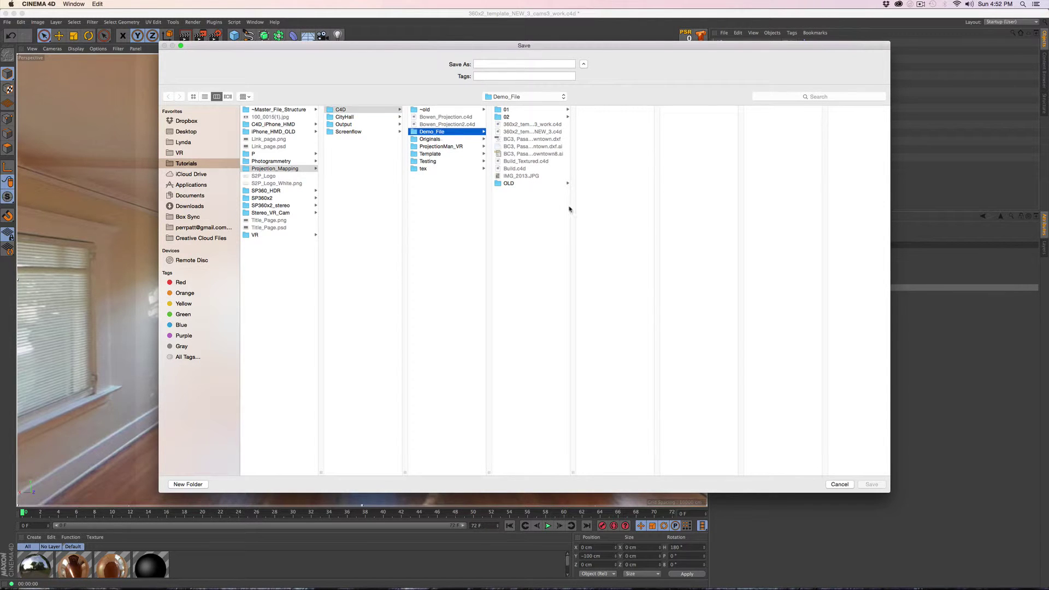
Create a Texture_Outoput folder in Demo_File and a LivingRoom' folder inside it
{"action": "left_click", "coordinate": [188, 485]}
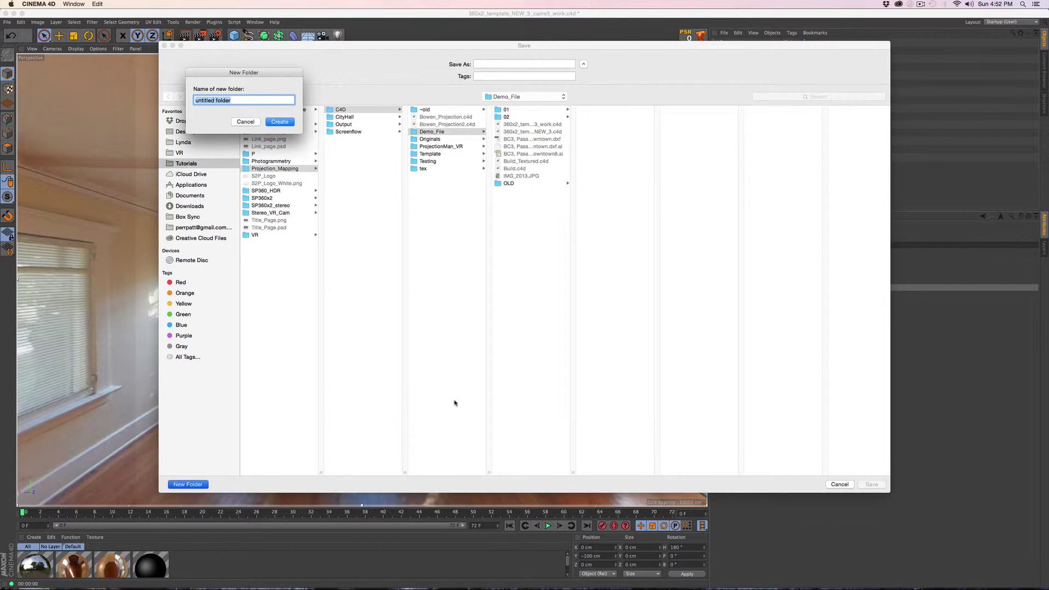
{"action": "type", "text": "Texture_Outoput"}
{"action": "key", "text": "Return"}
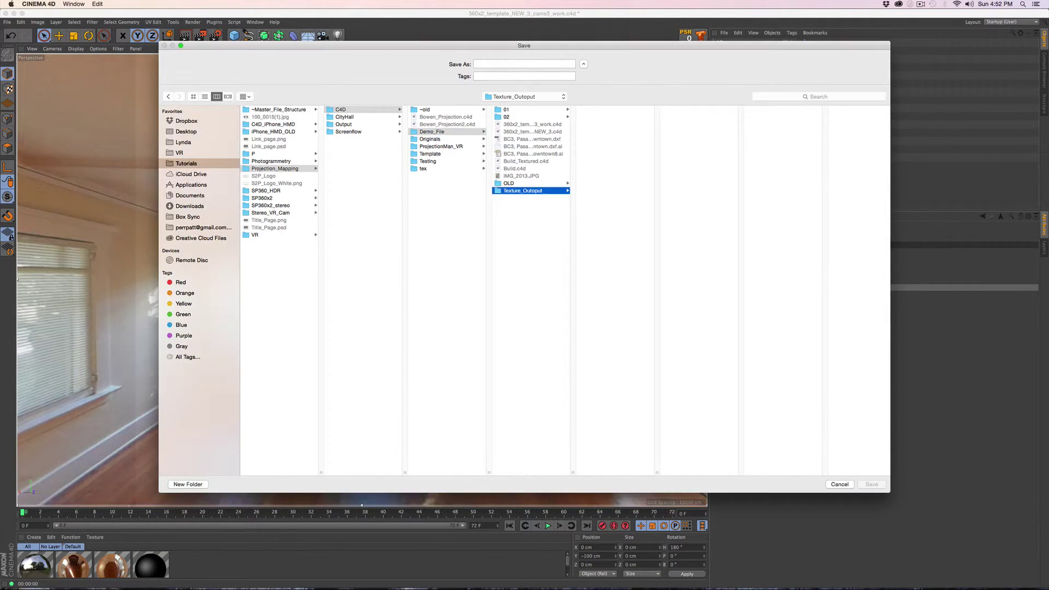
{"action": "left_click", "coordinate": [198, 485]}
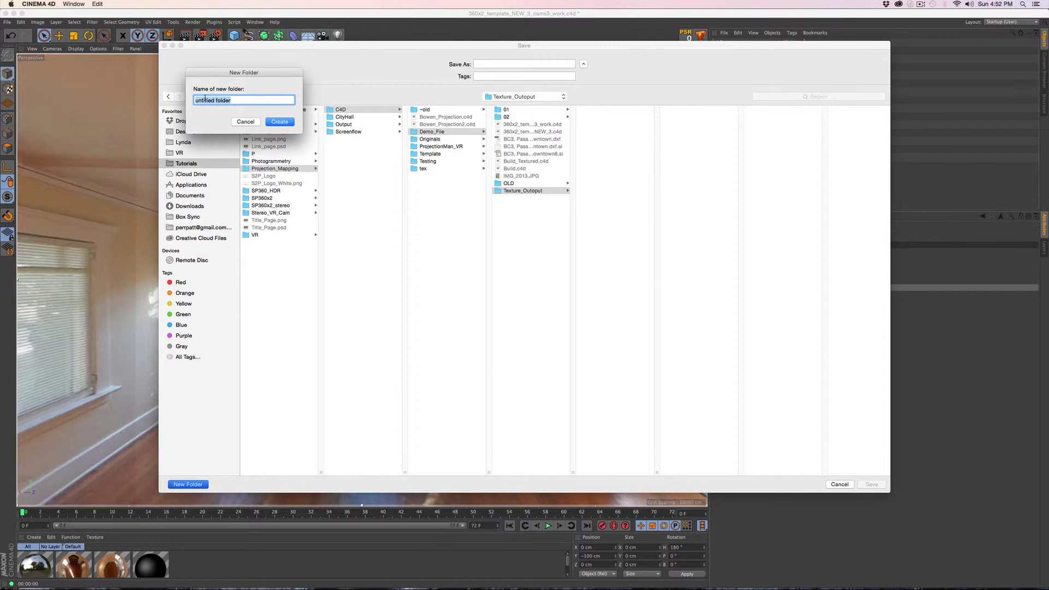
{"action": "type", "text": "LivingRoom"}
{"action": "key", "text": "Return"}
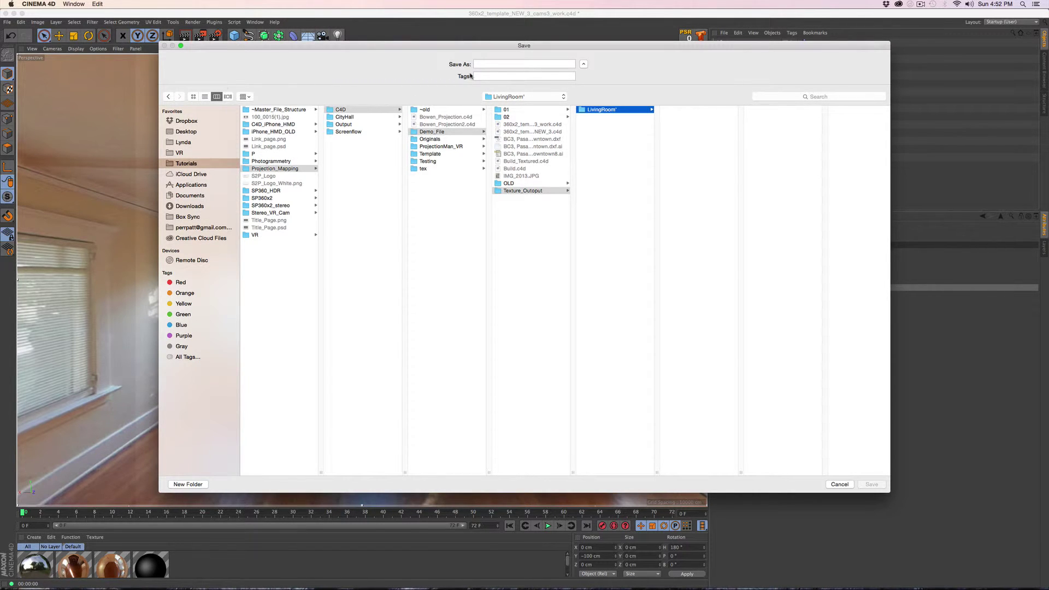
Set the render's output file name to LR_FWD in the LivingRoom' folder
{"action": "left_click", "coordinate": [486, 64]}
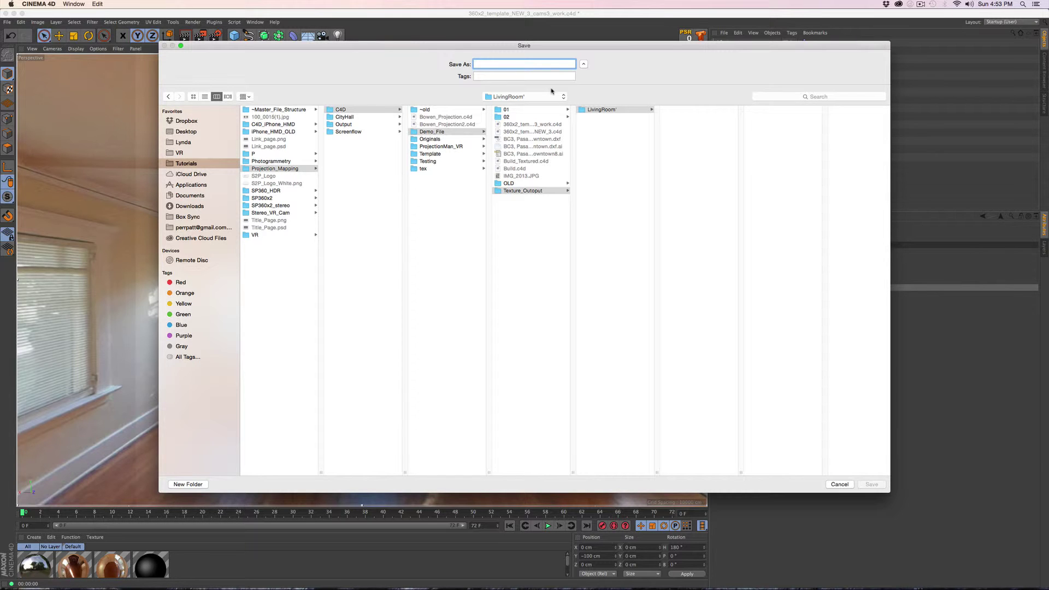
{"action": "type", "text": "LR_FWD"}
{"action": "left_click", "coordinate": [872, 485]}
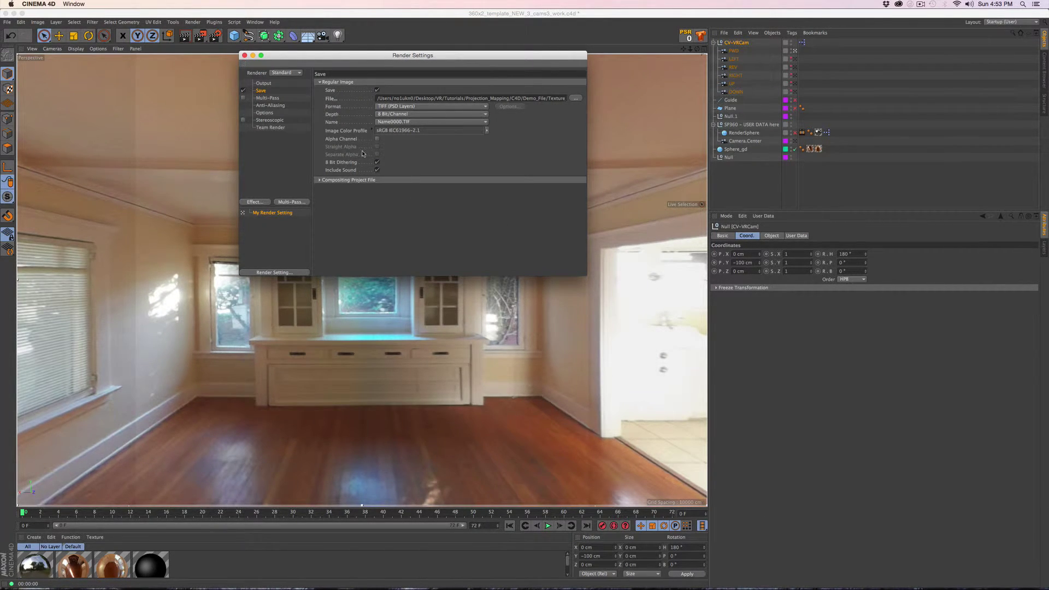
Review the anti-aliasing and output render settings, and render the FWD camera's view to the Picture Viewer
{"action": "left_click", "coordinate": [269, 107]}
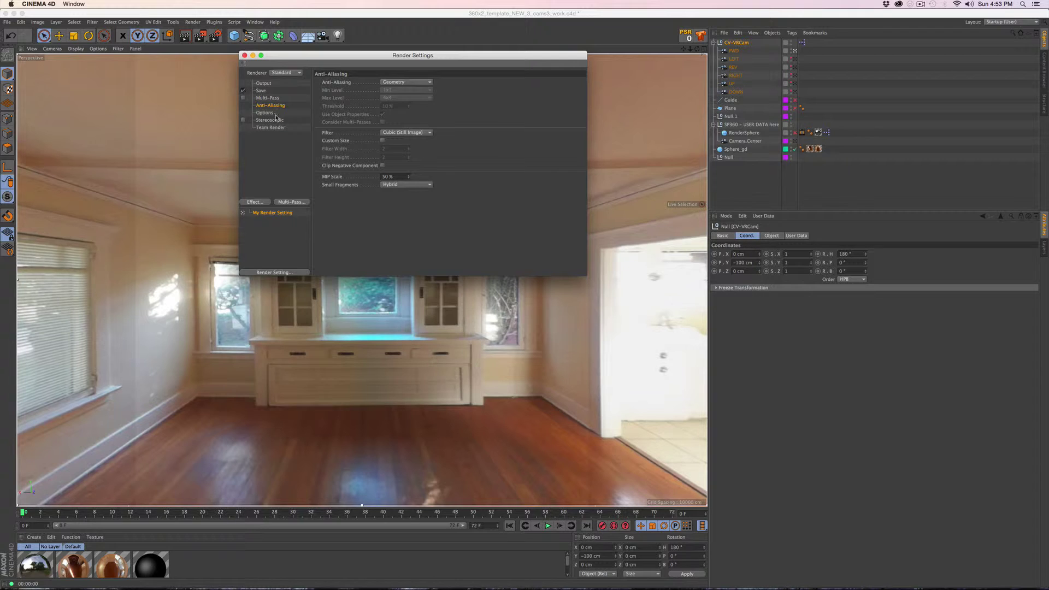
{"action": "left_click", "coordinate": [264, 83]}
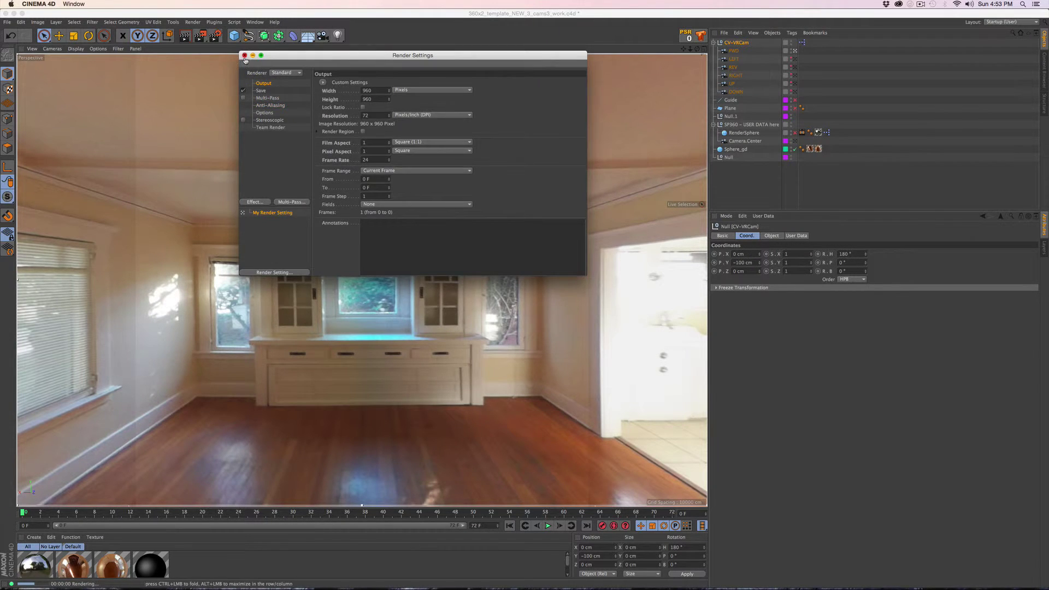
{"action": "left_click", "coordinate": [244, 55]}
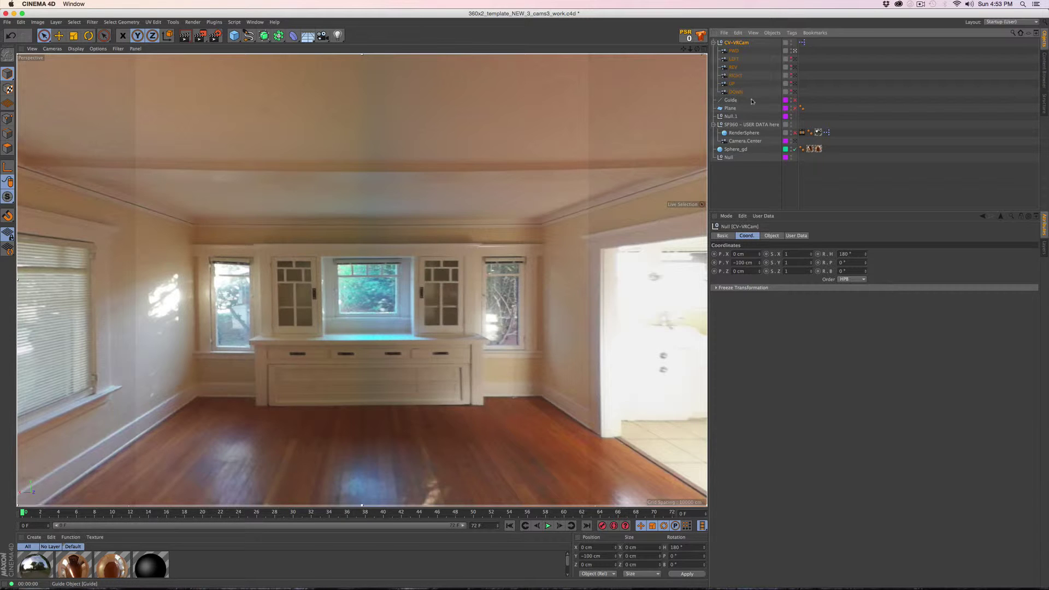
{"action": "left_click", "coordinate": [201, 36]}
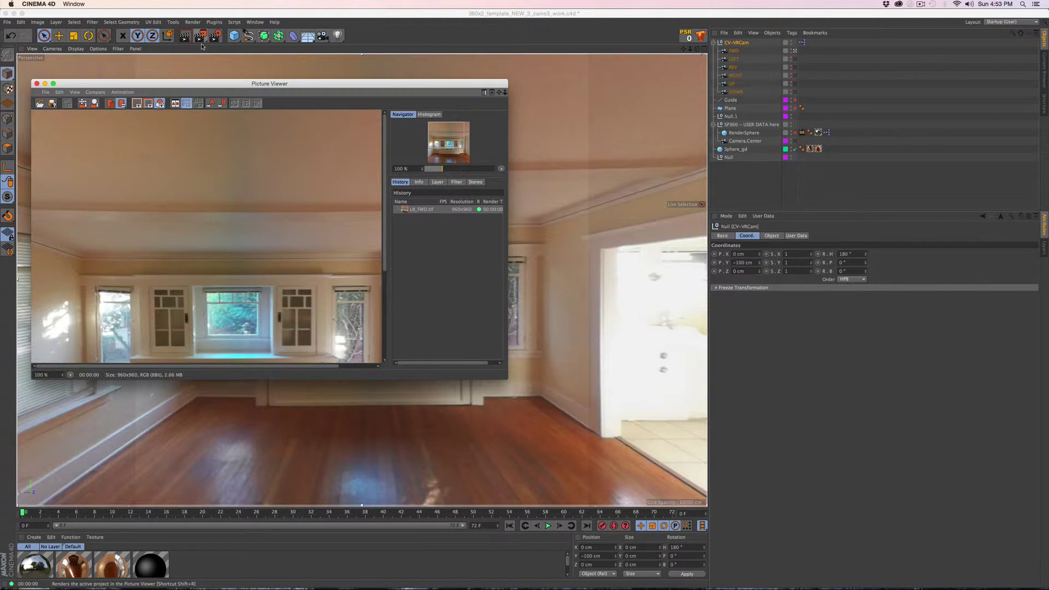
Switch to the LEFT camera of the CV-VRCam rig and open the render's save settings
{"action": "left_click", "coordinate": [37, 83]}
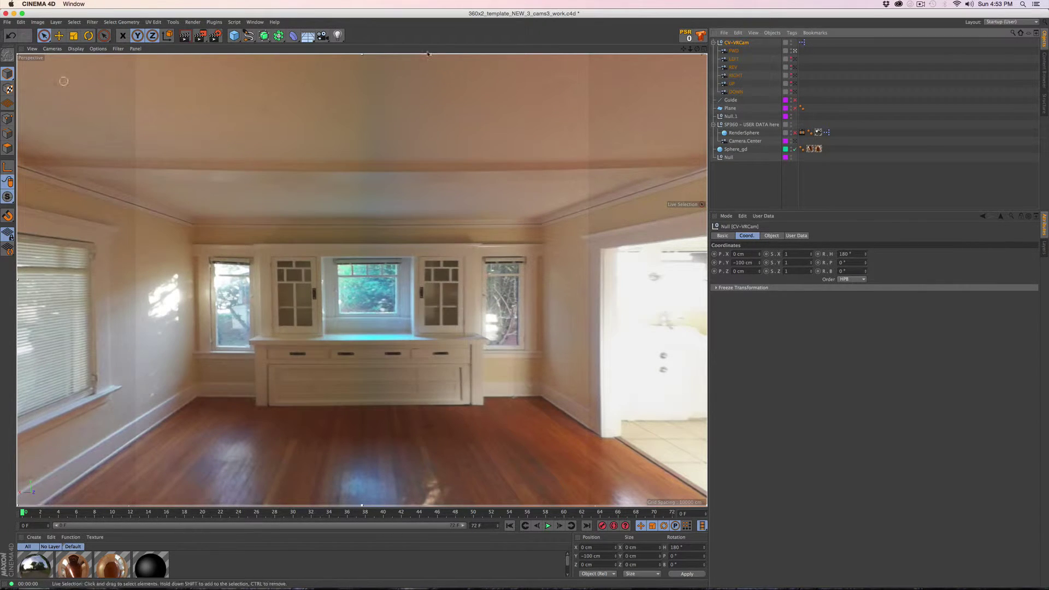
{"action": "left_click", "coordinate": [795, 59]}
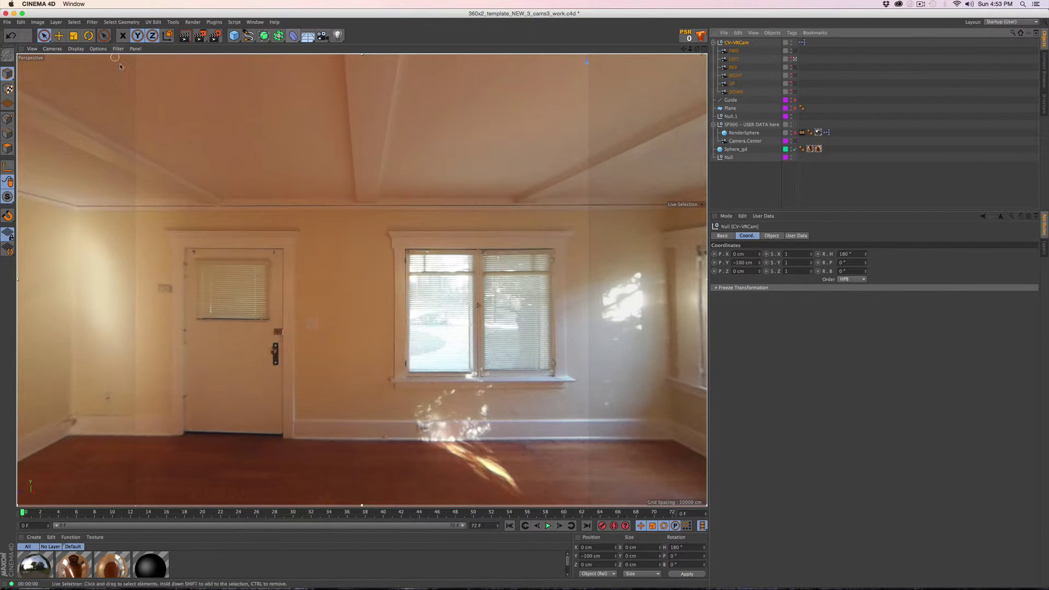
{"action": "left_click", "coordinate": [215, 35]}
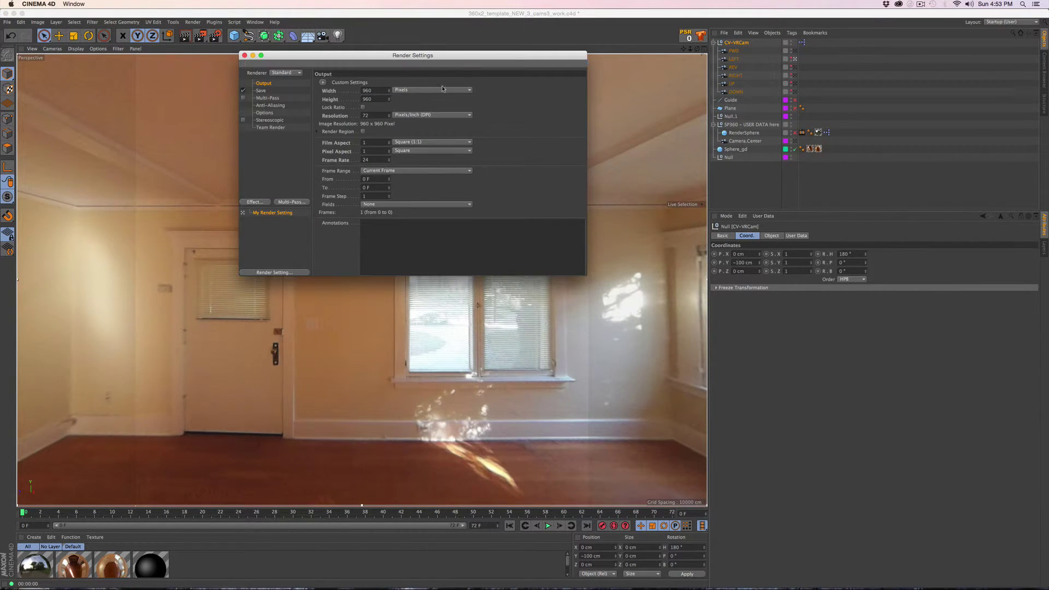
{"action": "left_click", "coordinate": [264, 91]}
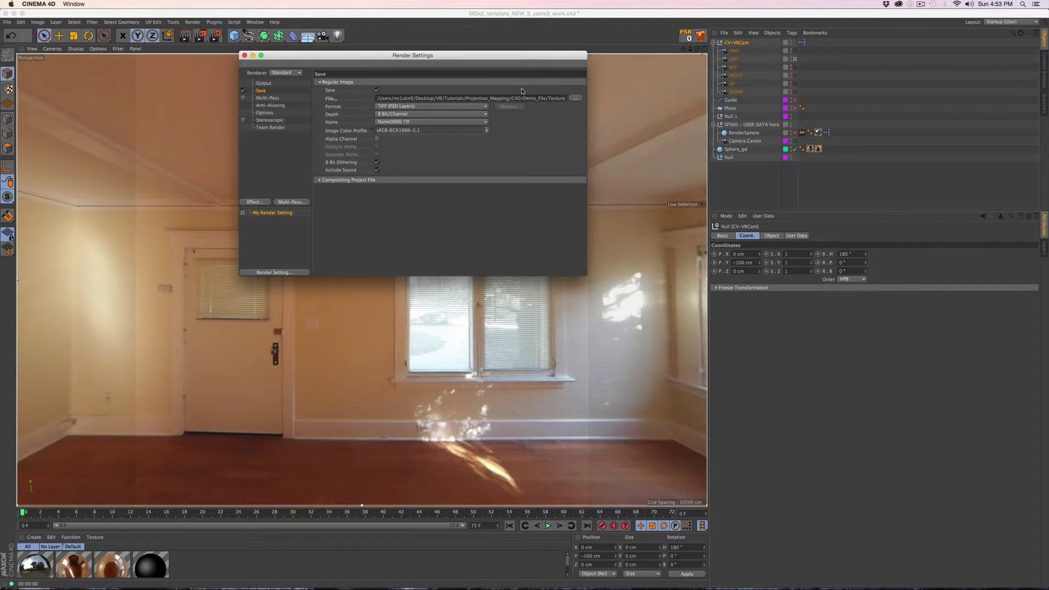
Set the render's output file name to LR_LEFT in the LivingRoom' folder and render the view to the Picture Viewer
{"action": "left_click", "coordinate": [574, 99]}
{"action": "key", "text": "BackSpace"}
{"action": "key", "text": "BackSpace"}
{"action": "key", "text": "BackSpace"}
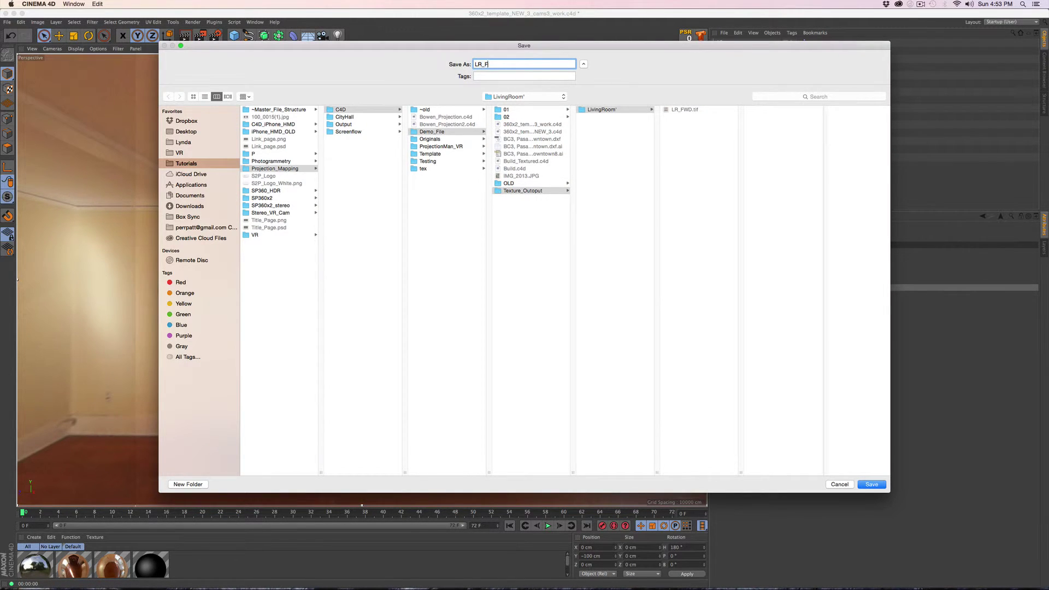
{"action": "type", "text": "LEFT"}
{"action": "left_click", "coordinate": [871, 484]}
{"action": "key", "text": "shift+r"}
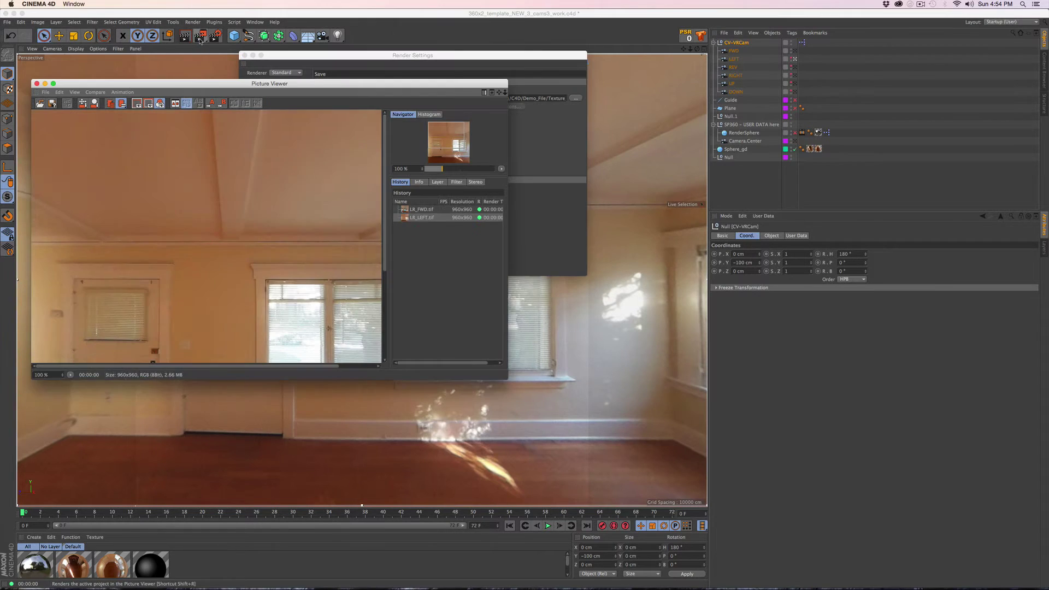
Switch to the REV camera, and render its view to the LivingRoom' folder as LR_REV
{"action": "left_click", "coordinate": [302, 108]}
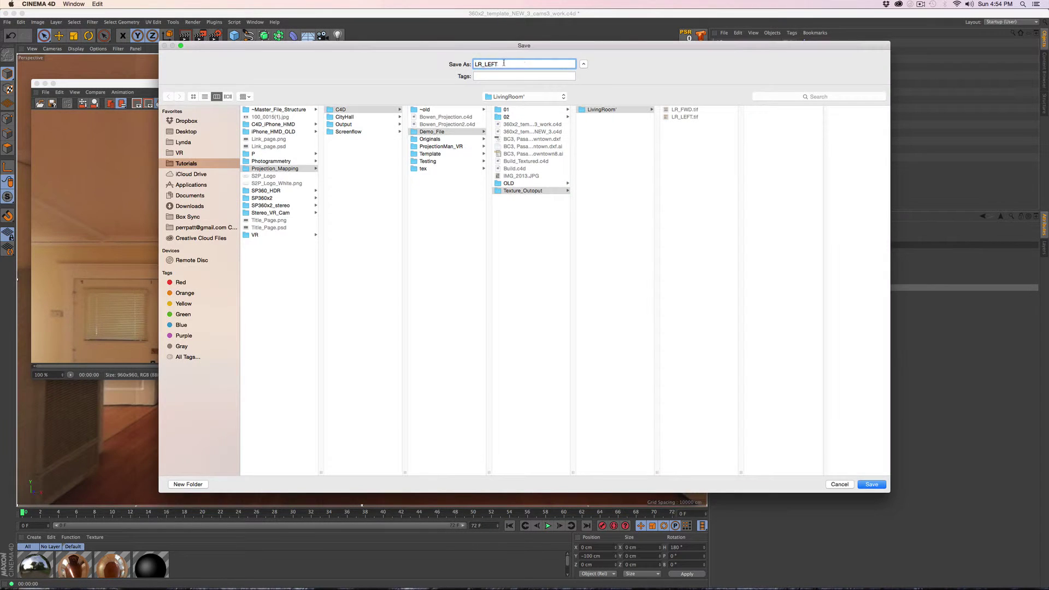
{"action": "key", "text": "shift+r"}
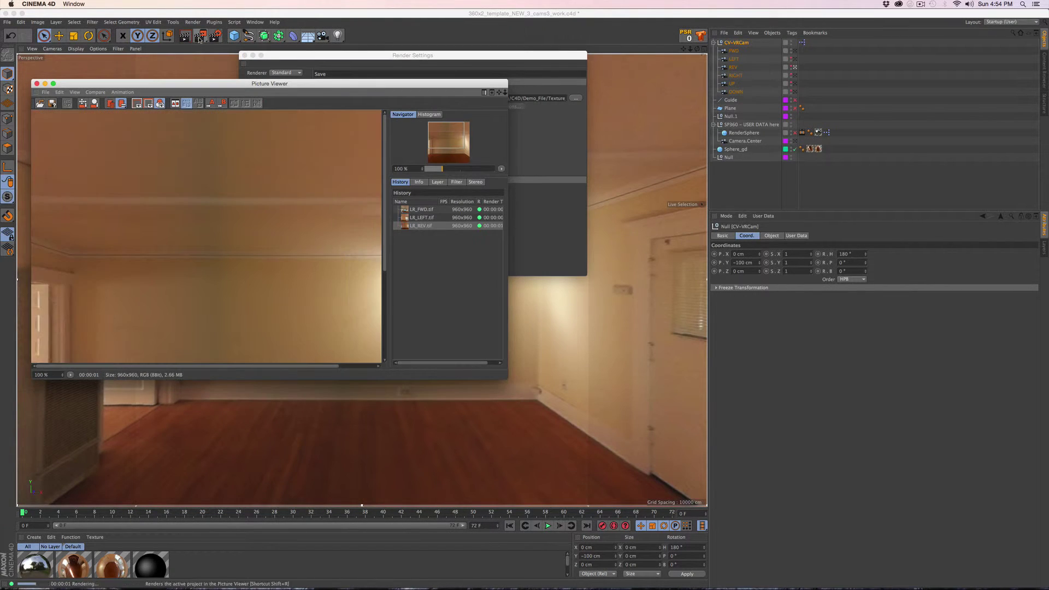
Switch to the RIGHT camera, and render its view to the LivingRoom' folder as LR_RIGHT
{"action": "left_click", "coordinate": [430, 97]}
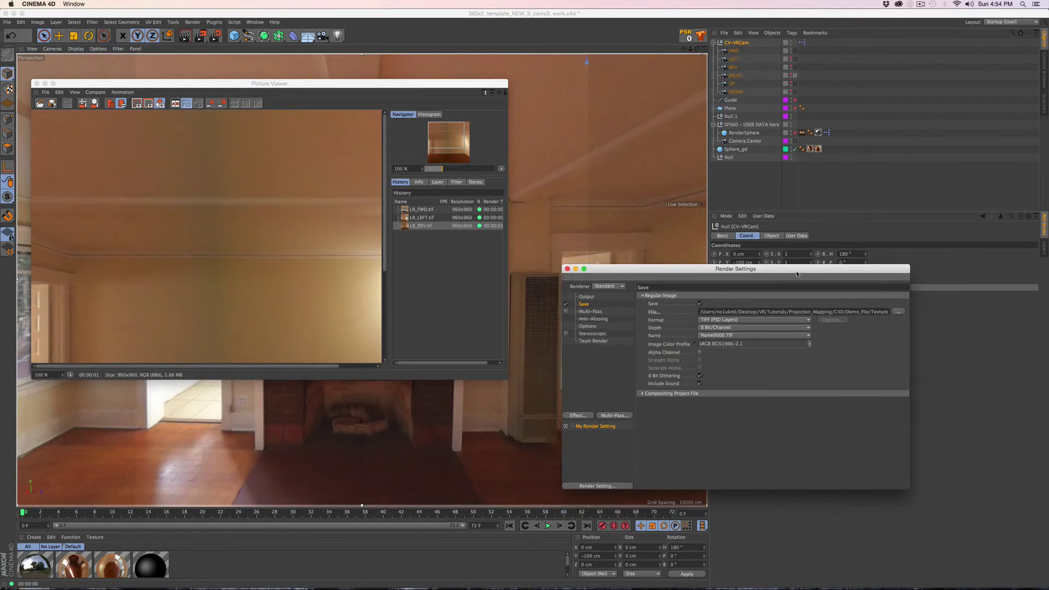
{"action": "left_click", "coordinate": [898, 313]}
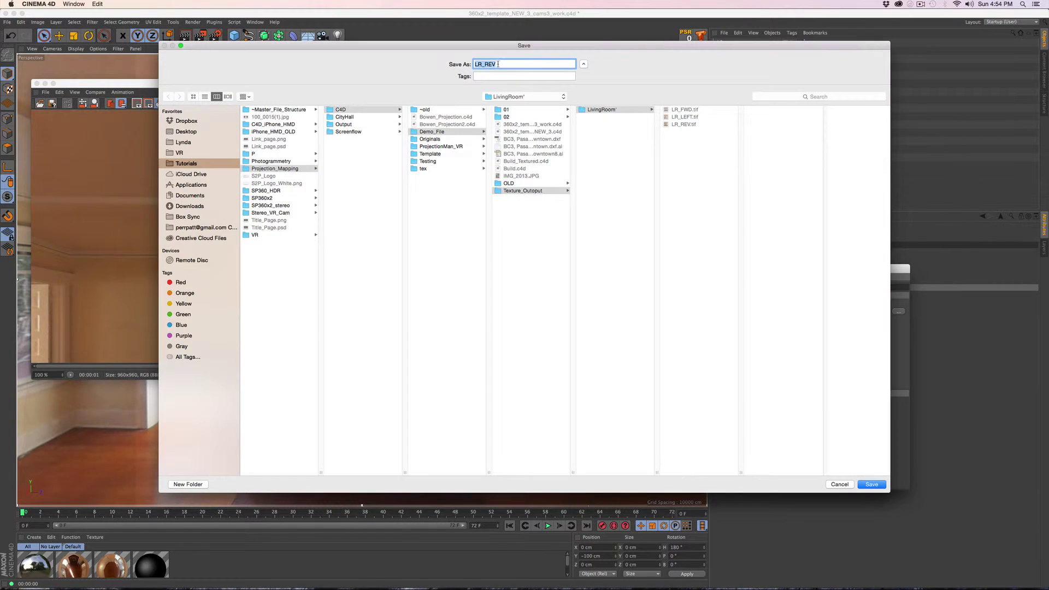
{"action": "type", "text": "LR_R"}
{"action": "type", "text": "HT"}
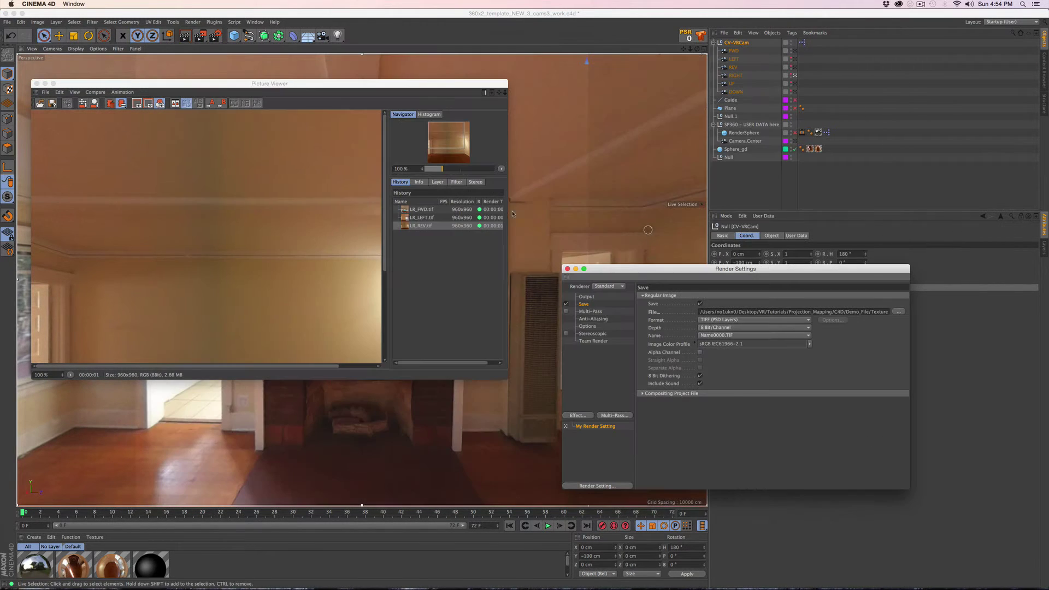
{"action": "key", "text": "shift+r"}
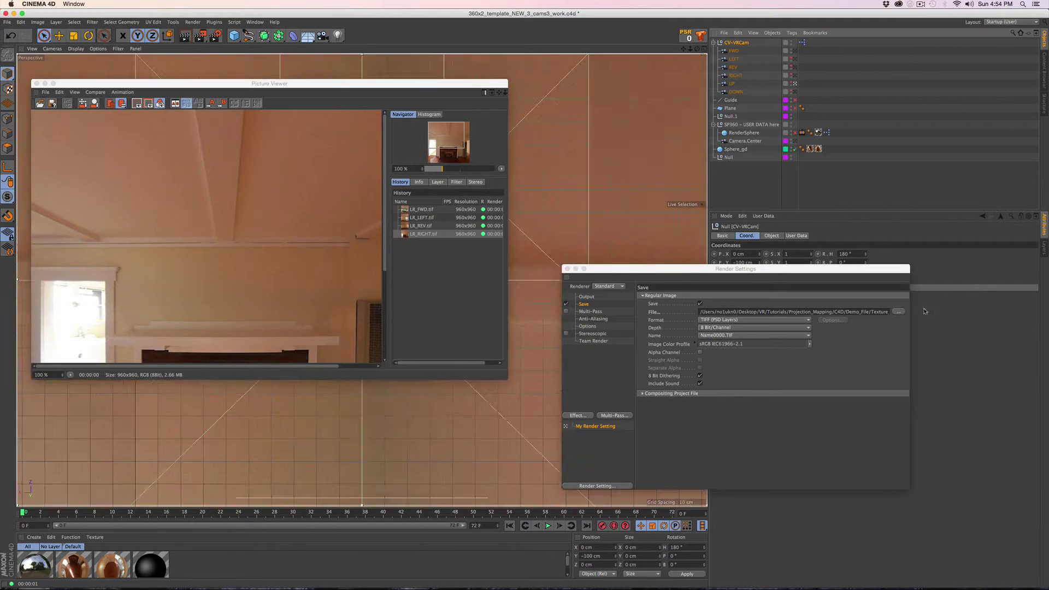
With the UP camera active, set the output file name to LR_UP and render the view to the Picture Viewer
{"action": "left_click", "coordinate": [898, 311]}
{"action": "key", "text": "BackSpace"}
{"action": "key", "text": "BackSpace"}
{"action": "key", "text": "BackSpace"}
{"action": "key", "text": "BackSpace"}
{"action": "key", "text": "BackSpace"}
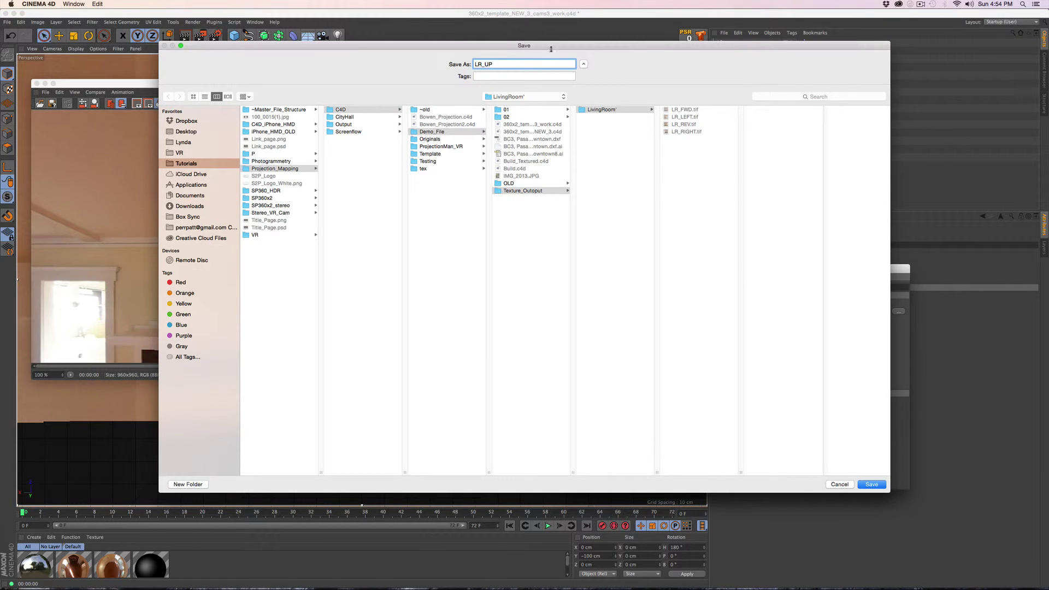
{"action": "key", "text": "Return"}
{"action": "key", "text": "shift+r"}
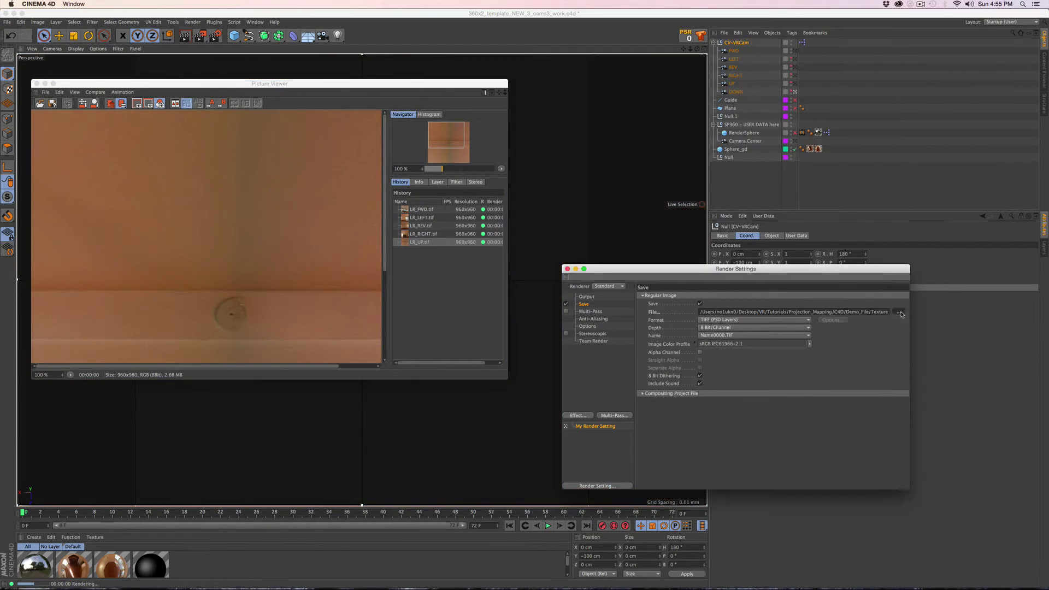
With the DOWN camera active, set the output file name to LR_DOWN and render the view to the Picture Viewer
{"action": "left_click", "coordinate": [899, 312]}
{"action": "left_click", "coordinate": [497, 64]}
{"action": "type", "text": "DOWN"}
{"action": "key", "text": "Return"}
{"action": "left_click", "coordinate": [201, 36]}
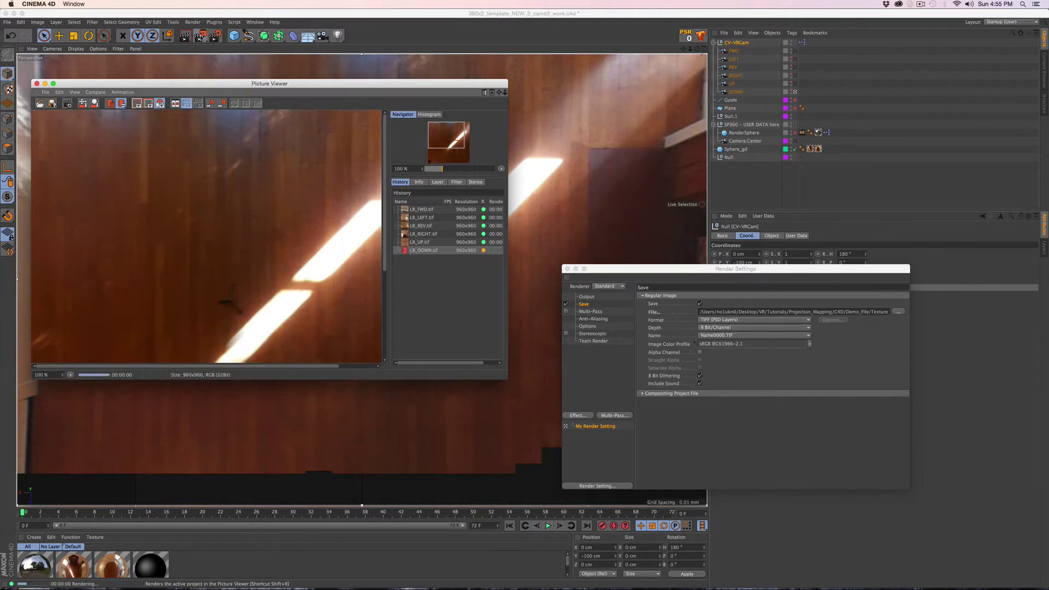
Switch to Finder and expand the Texture_Outoput and LivingRoom' folders in an enlarged Demo_File window
{"action": "key", "text": "super+Tab"}
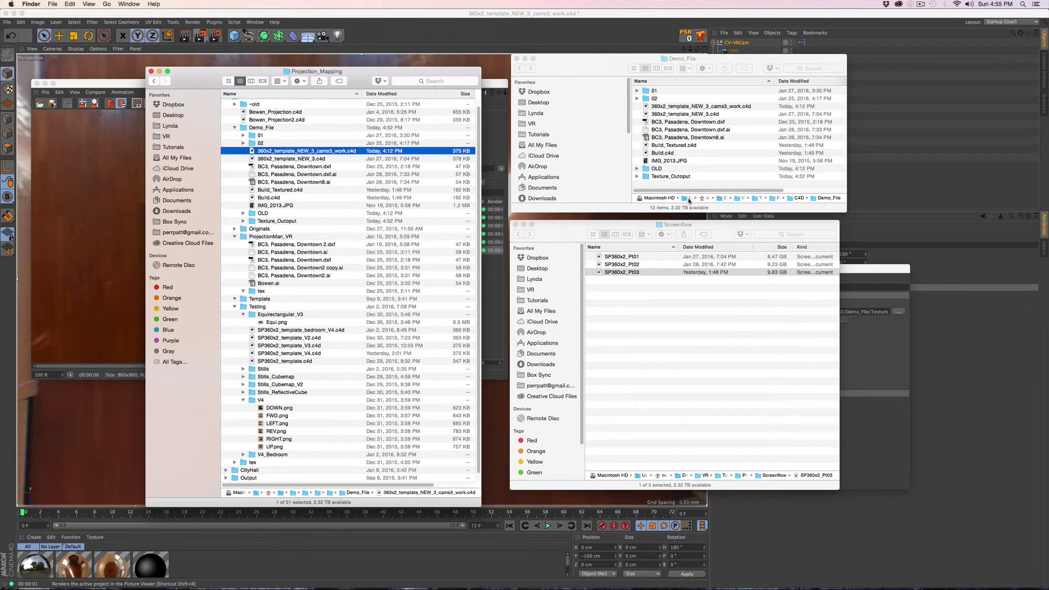
{"action": "left_click", "coordinate": [637, 177]}
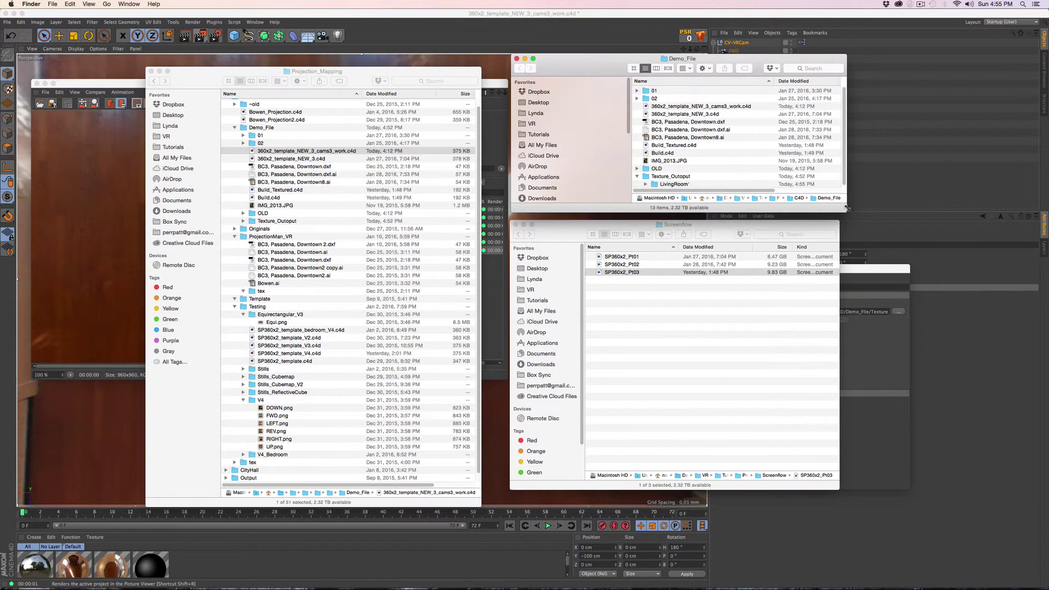
{"action": "left_click_drag", "start_coordinate": [844, 211], "coordinate": [890, 358]}
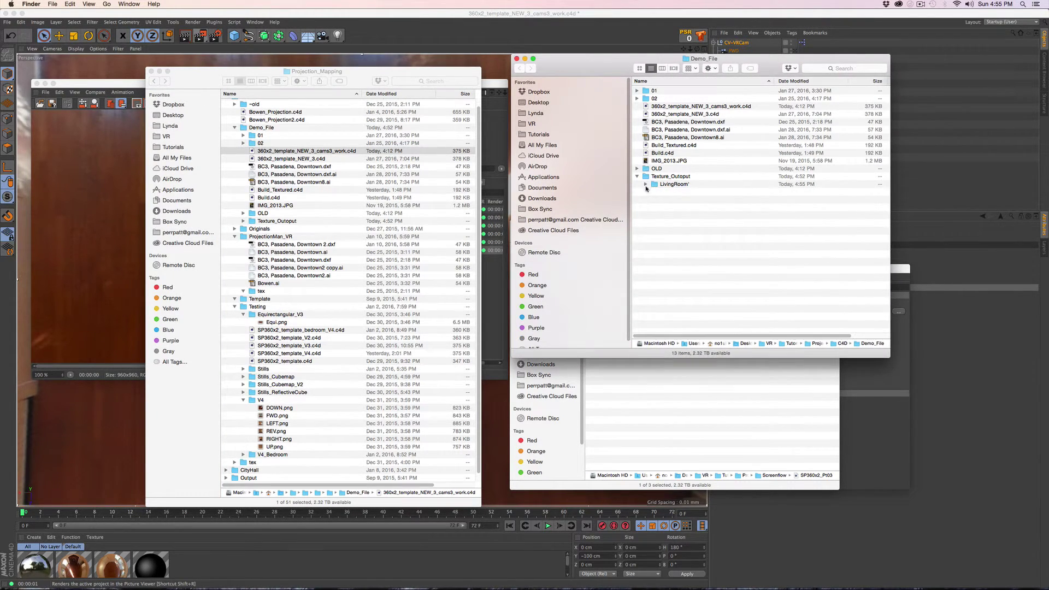
{"action": "left_click", "coordinate": [645, 185]}
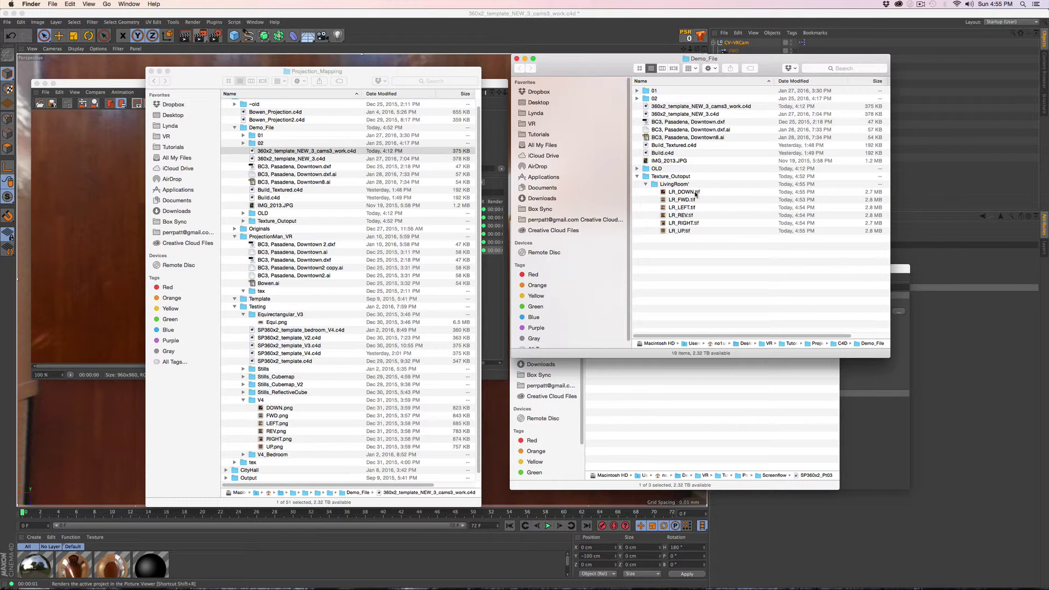
Preview the rendered images in the LivingRoom' folder one after another, from LR_DOWN through LR_UP and back
{"action": "left_click", "coordinate": [696, 193]}
{"action": "key", "text": "space"}
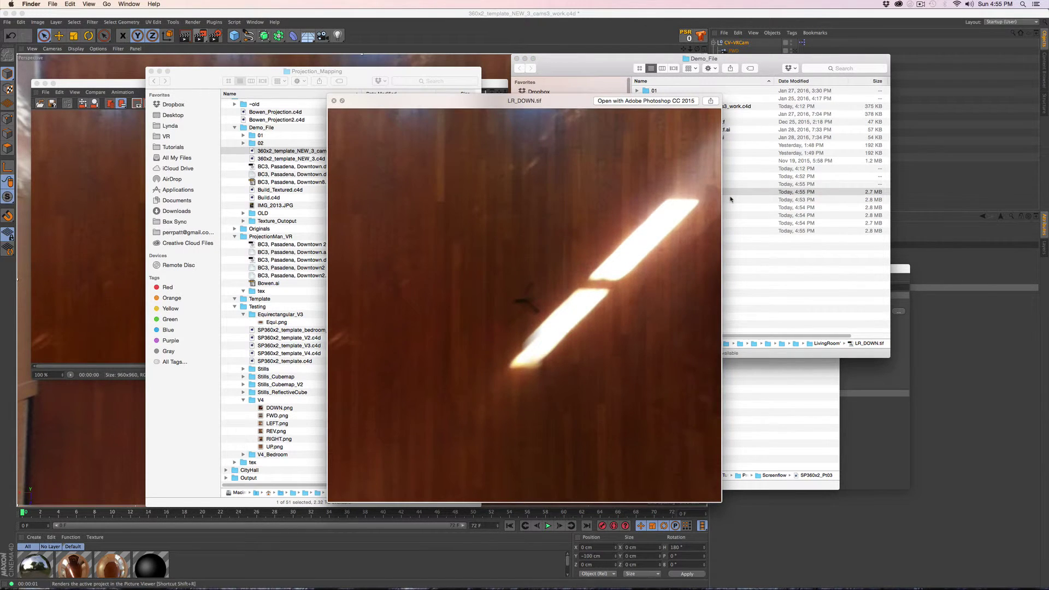
{"action": "key", "text": "Down"}
{"action": "key", "text": "Down"}
{"action": "key", "text": "Down"}
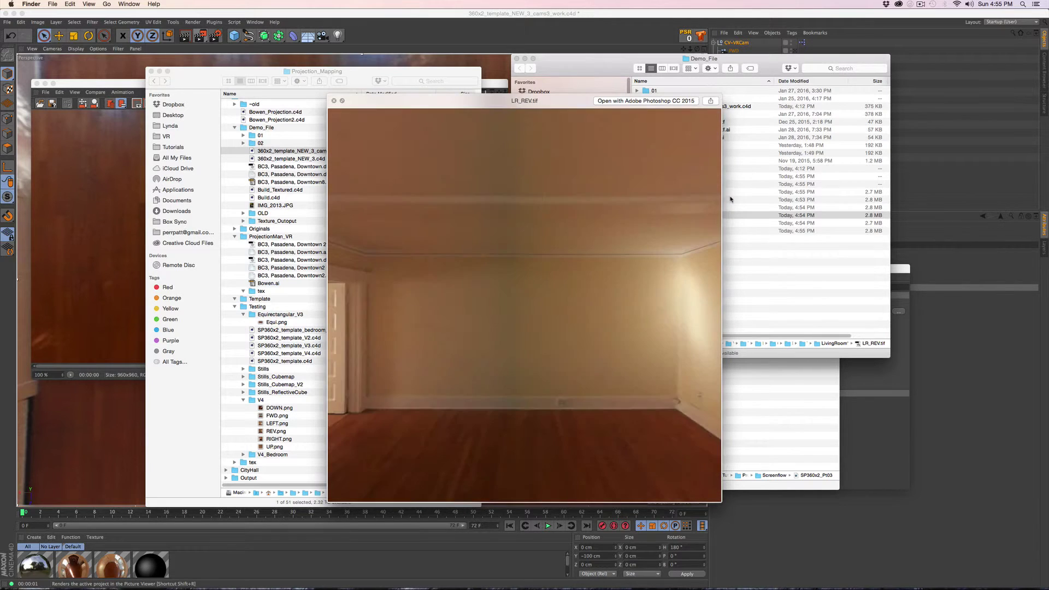
{"action": "key", "text": "Down"}
{"action": "key", "text": "Down"}
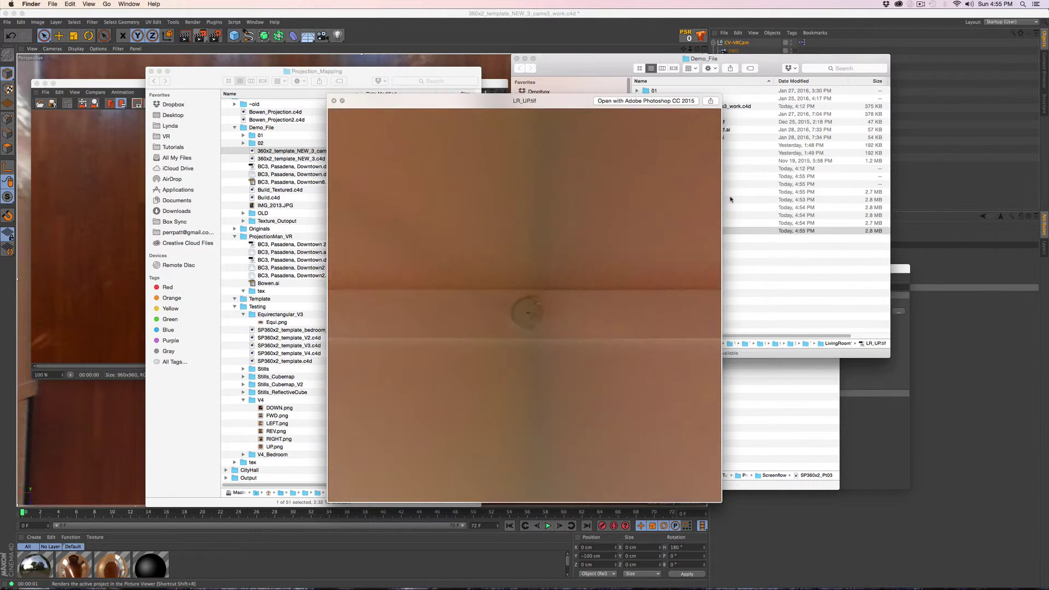
{"action": "key", "text": "Up"}
{"action": "key", "text": "Up"}
{"action": "key", "text": "Up"}
{"action": "key", "text": "Up"}
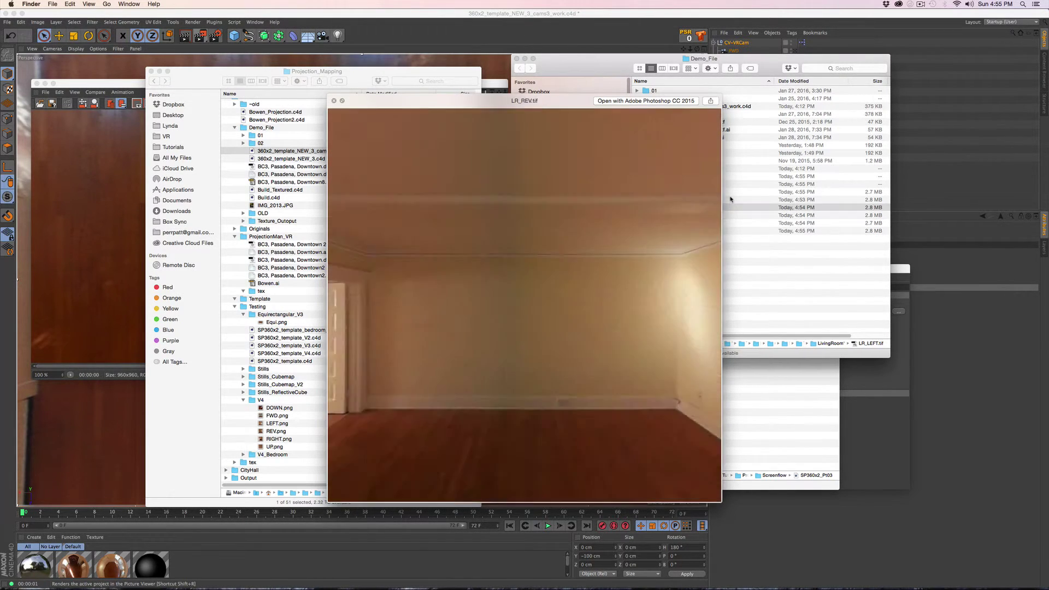
{"action": "key", "text": "Up"}
{"action": "key", "text": "Up"}
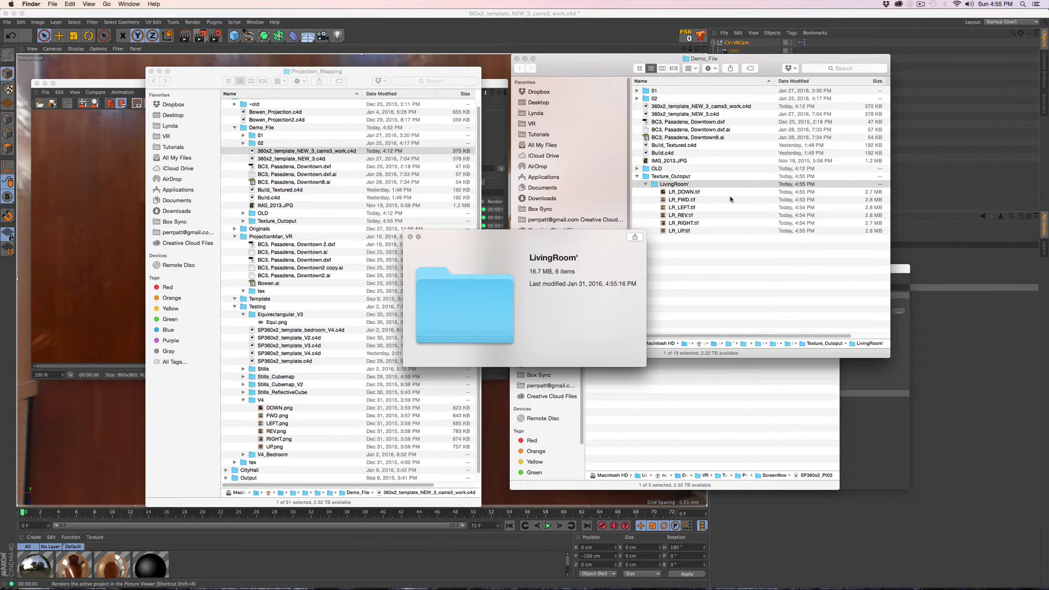
{"action": "key", "text": "Down"}
{"action": "key", "text": "space"}
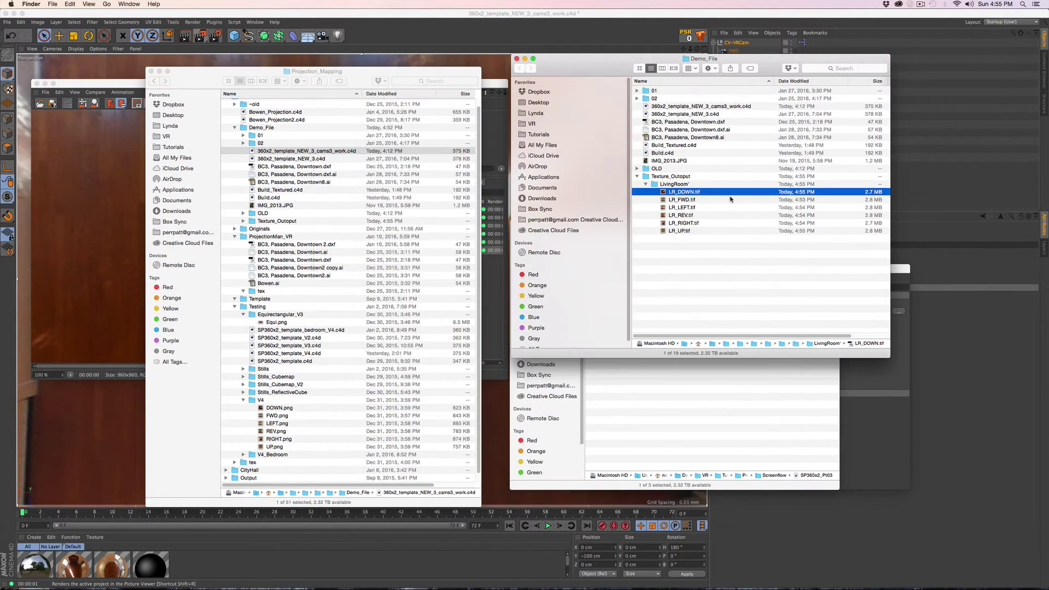
{"action": "key", "text": "space"}
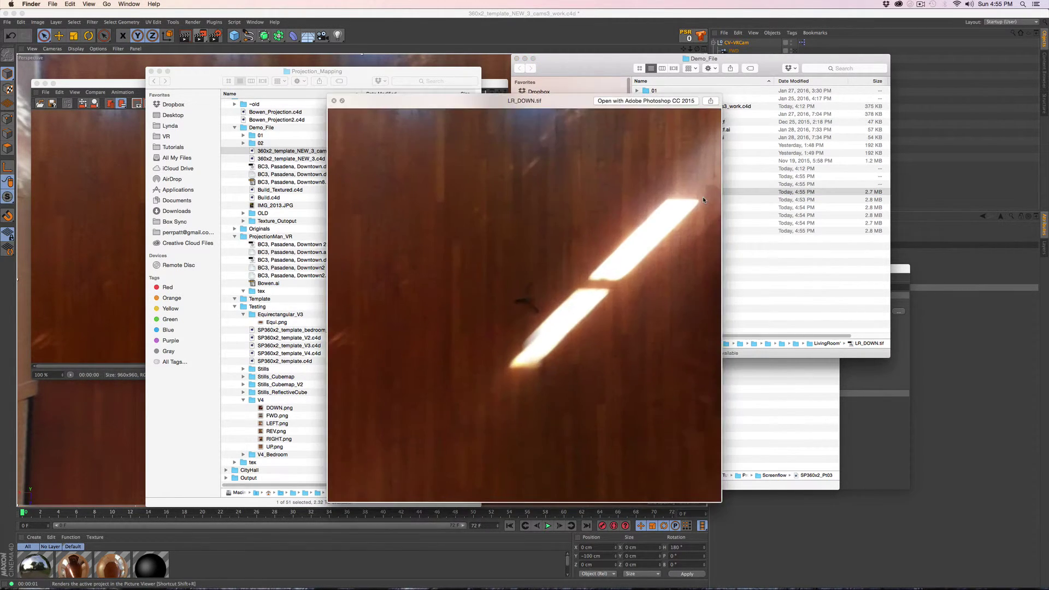
{"action": "key", "text": "Down"}
{"action": "key", "text": "Down"}
{"action": "key", "text": "Down"}
{"action": "key", "text": "Down"}
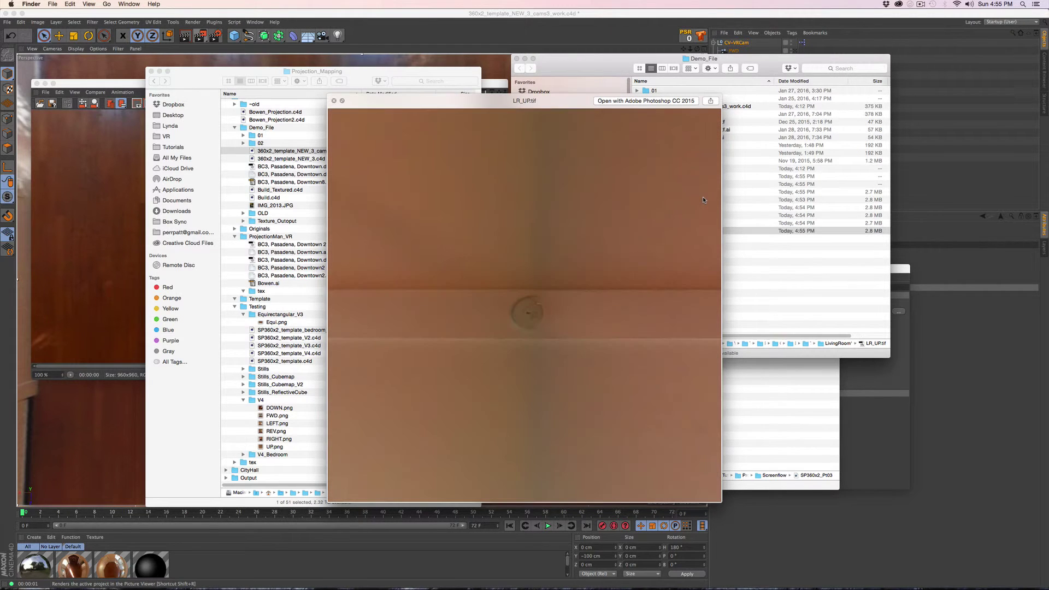
{"action": "key", "text": "Up"}
{"action": "key", "text": "Up"}
{"action": "key", "text": "Up"}
{"action": "key", "text": "Up"}
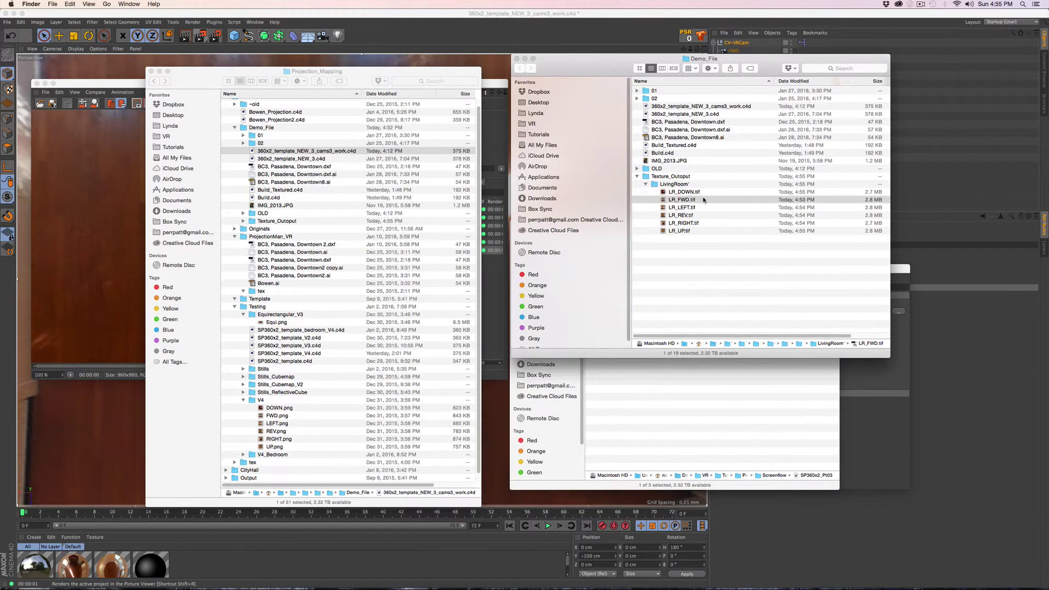
{"action": "key", "text": "space"}
{"action": "key", "text": "Up"}
{"action": "key", "text": "Up"}
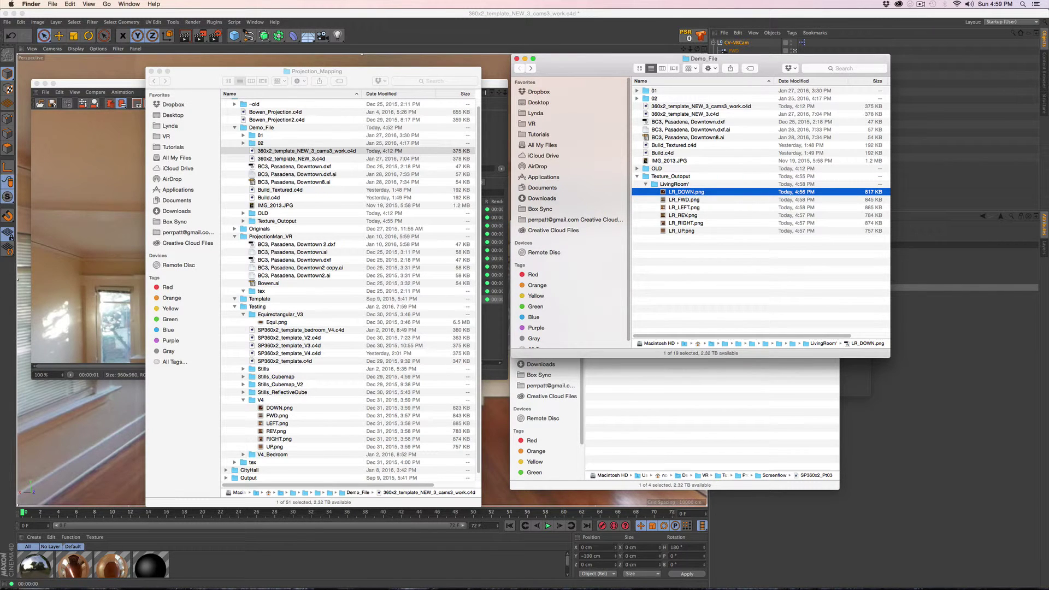
Open LR_DOWN.png and LR_UP.png in Photoshop and place the LR_UP window so both images can be seen
{"action": "left_click", "coordinate": [694, 233], "text": "super"}
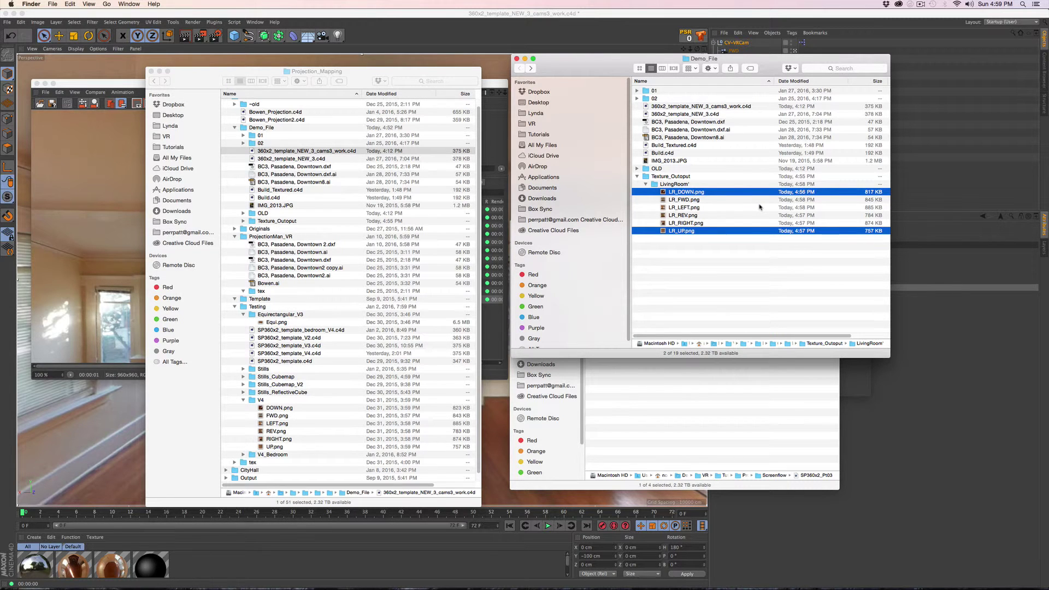
{"action": "key", "text": "super+o"}
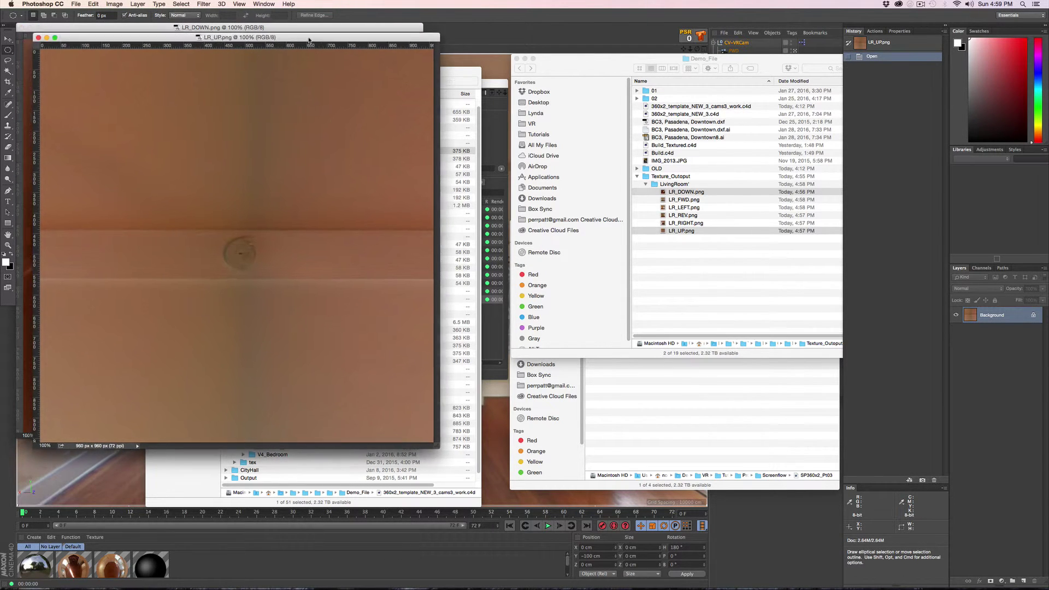
{"action": "left_click_drag", "start_coordinate": [287, 36], "coordinate": [623, 57]}
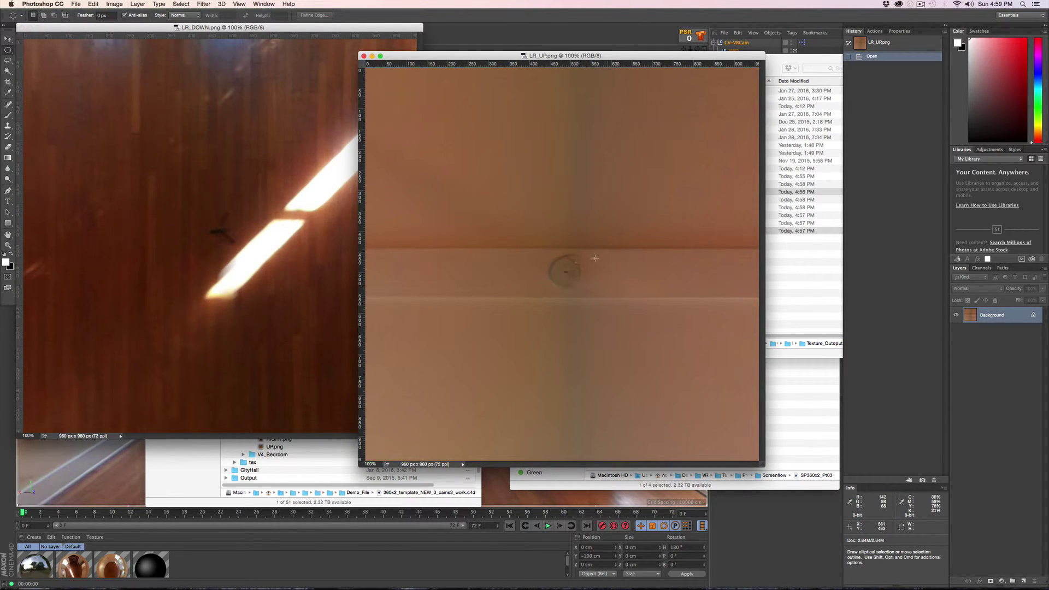
Draw a circular marquee selection about 105 px wide around the round mark in the middle of LR_UP.png and adjust its position
{"action": "key", "text": "super+space"}
{"action": "left_click_drag", "start_coordinate": [535, 247], "coordinate": [595, 188]}
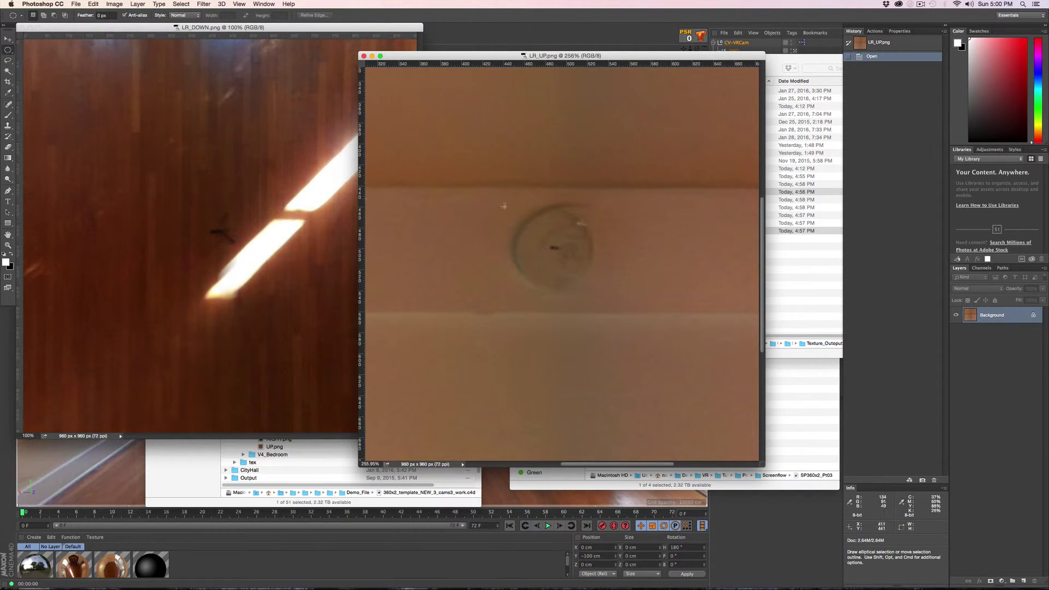
{"action": "mouse_move", "coordinate": [554, 247]}
{"action": "left_mouse_down", "text": "alt"}
{"action": "mouse_move", "coordinate": [773, 298]}
{"action": "mouse_move", "coordinate": [677, 300]}
{"action": "mouse_move", "coordinate": [695, 299]}
{"action": "left_mouse_up", "text": "alt"}
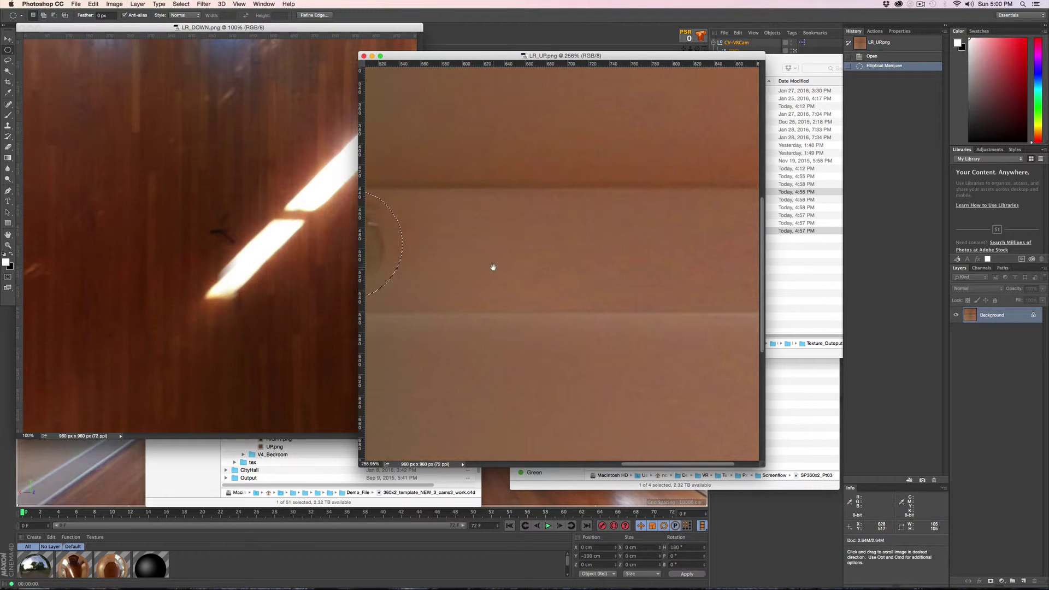
{"action": "left_click_drag", "start_coordinate": [491, 269], "coordinate": [756, 276]}
{"action": "left_click_drag", "start_coordinate": [613, 263], "coordinate": [613, 262]}
{"action": "left_click_drag", "start_coordinate": [680, 255], "coordinate": [686, 255]}
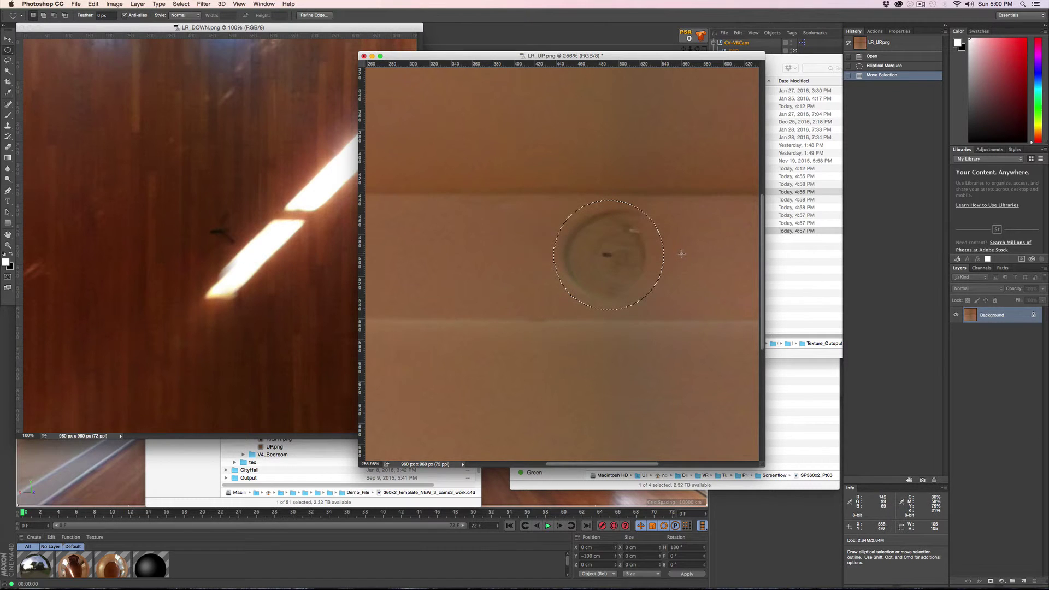
Apply the selection transform at about 111 by 102 px and convert the Background of LR_UP.png into a regular layer
{"action": "key", "text": "Return"}
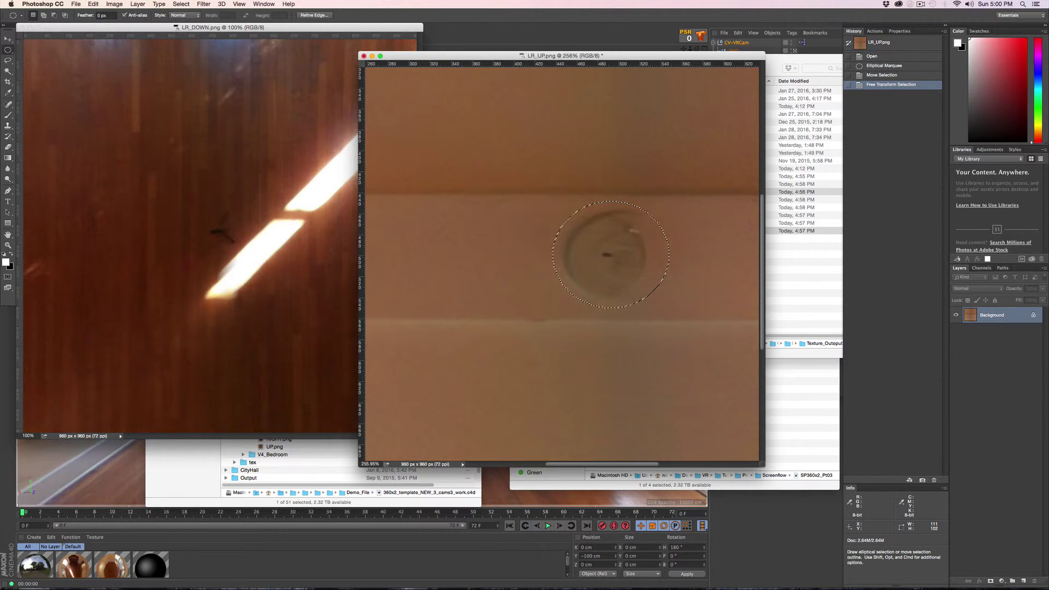
{"action": "double_click", "coordinate": [1006, 316]}
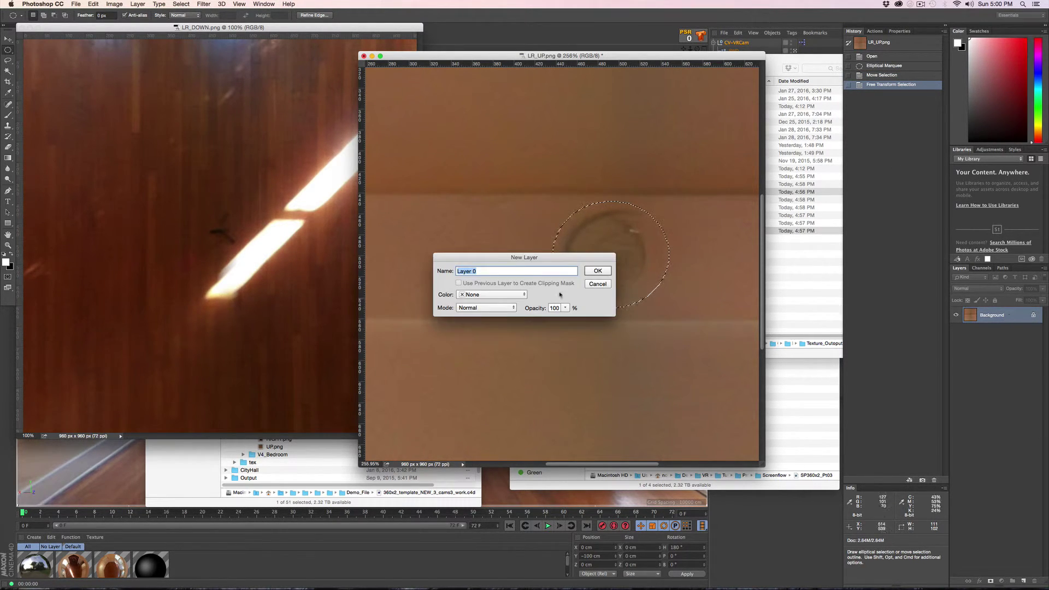
{"action": "left_click", "coordinate": [598, 271]}
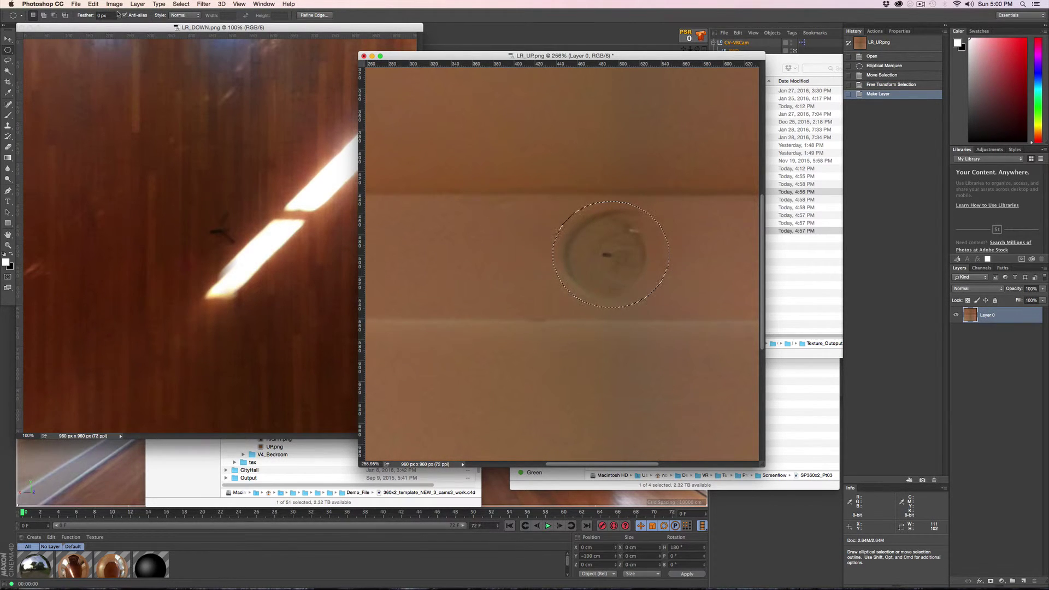
Fill the selected round mark with Content-Aware contents in Normal mode at 100% opacity, and clear the selection
{"action": "left_click", "coordinate": [93, 4]}
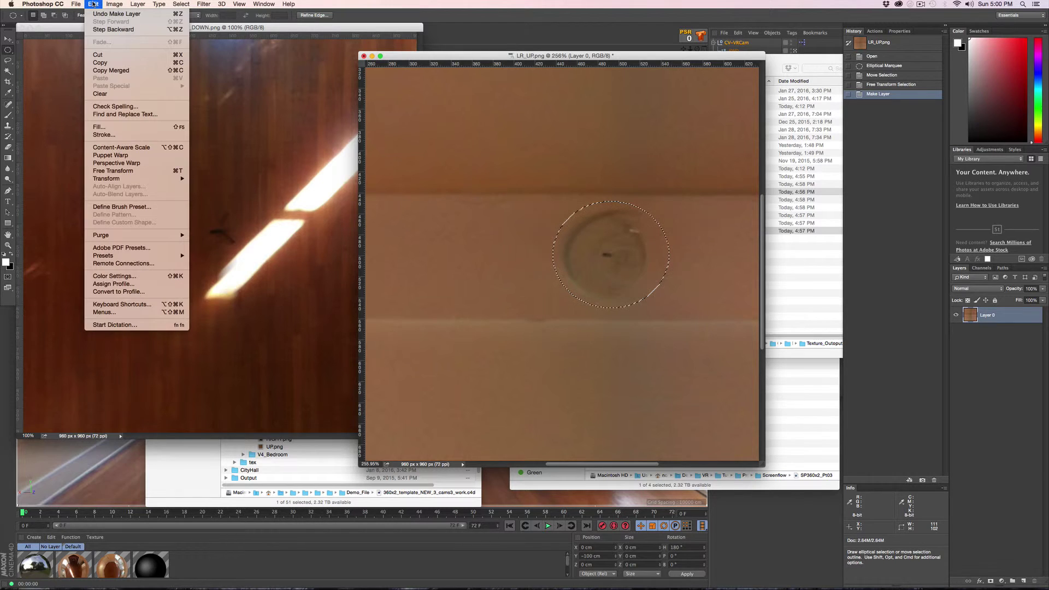
{"action": "left_click", "coordinate": [107, 129]}
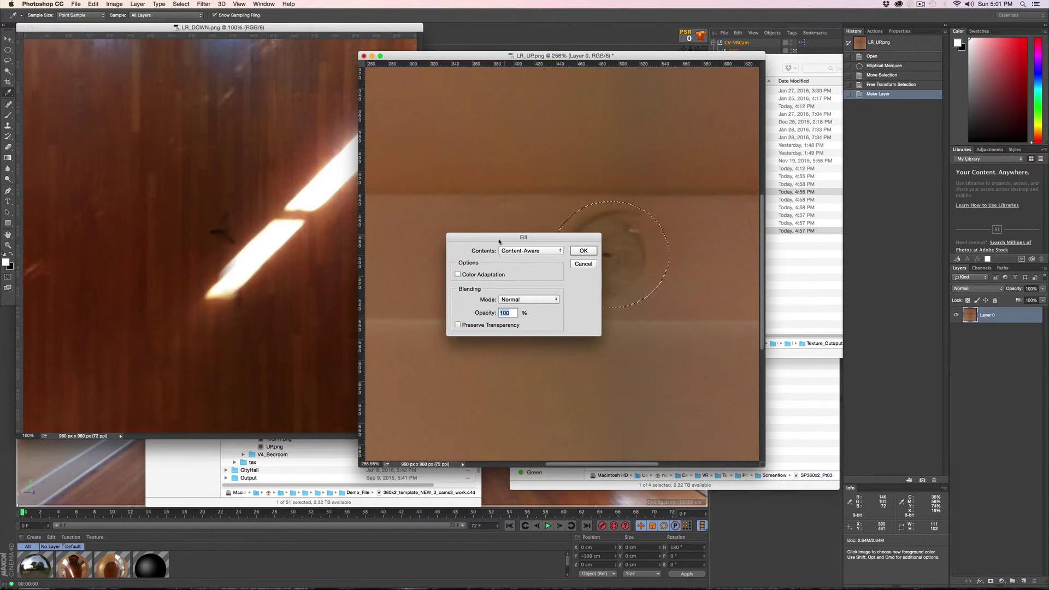
{"action": "left_click_drag", "start_coordinate": [499, 241], "coordinate": [230, 244]}
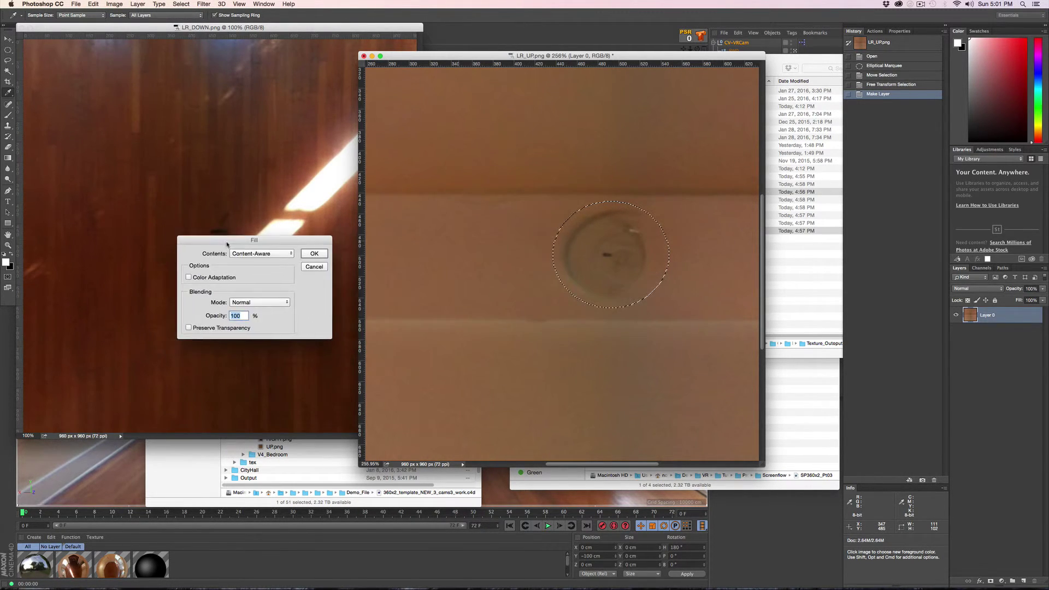
{"action": "left_click", "coordinate": [314, 254]}
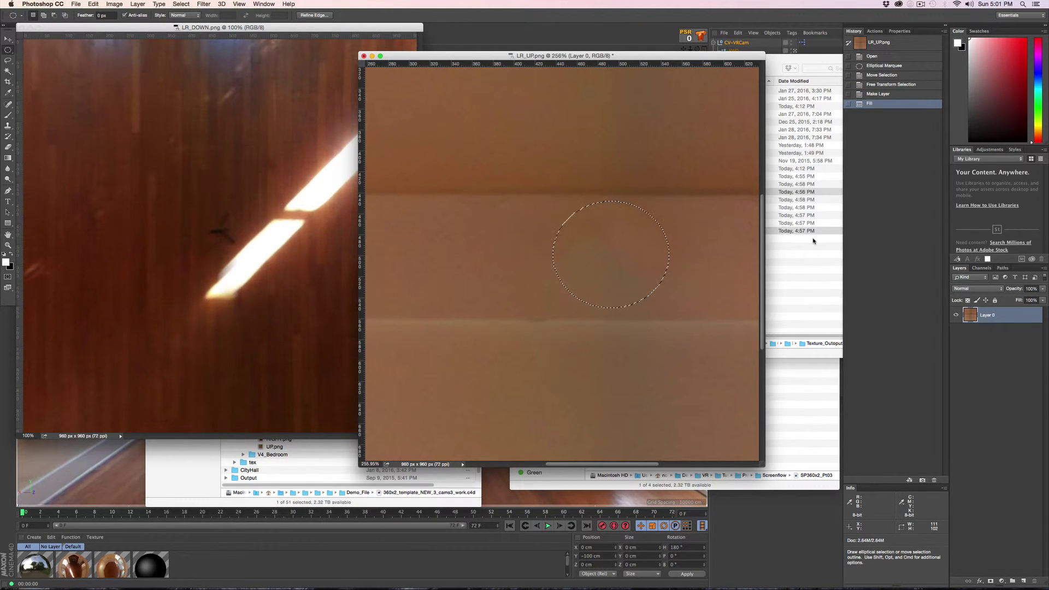
{"action": "key", "text": "super+d"}
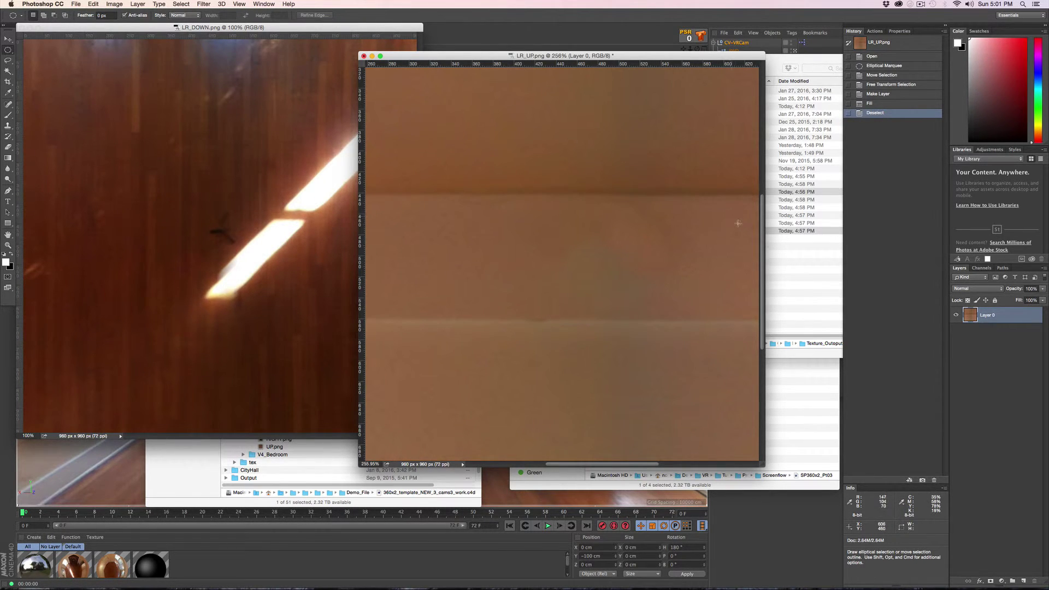
Retouch the discoloured spots in and around the filled area of LR_UP.png with the Content-Aware Spot Healing Brush
{"action": "left_click", "coordinate": [10, 105]}
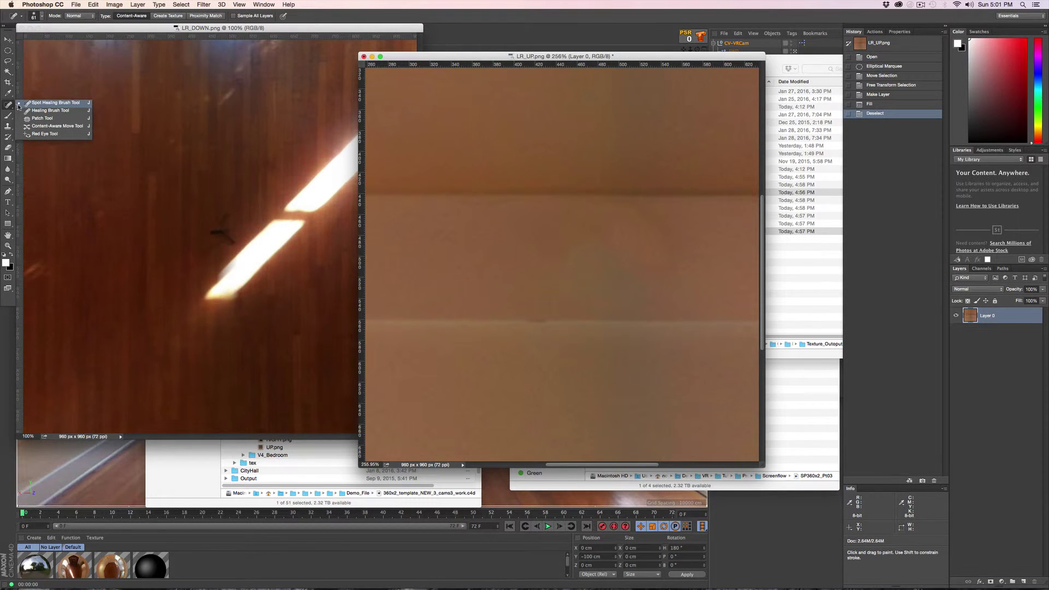
{"action": "left_click", "coordinate": [32, 106]}
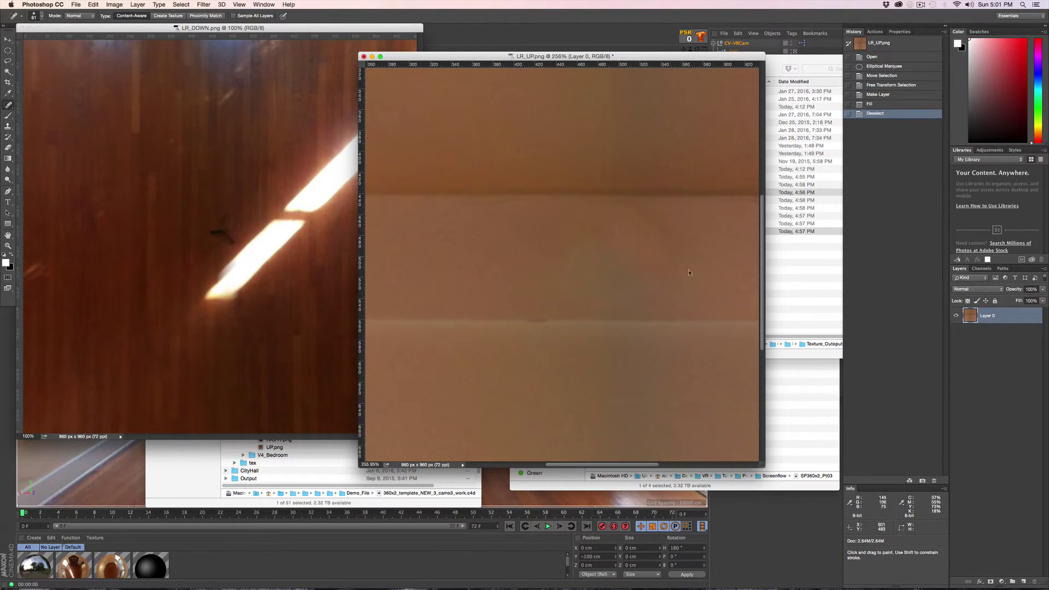
{"action": "mouse_move", "coordinate": [651, 224]}
{"action": "left_mouse_down"}
{"action": "mouse_move", "coordinate": [645, 218]}
{"action": "mouse_move", "coordinate": [680, 251]}
{"action": "mouse_move", "coordinate": [640, 290]}
{"action": "left_mouse_up"}
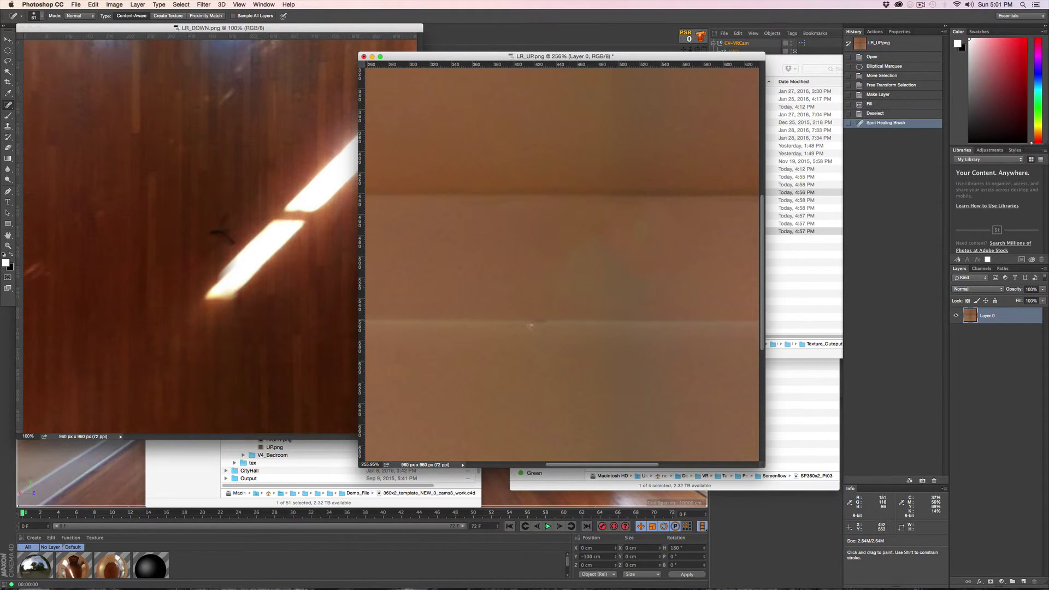
{"action": "left_click", "coordinate": [673, 216]}
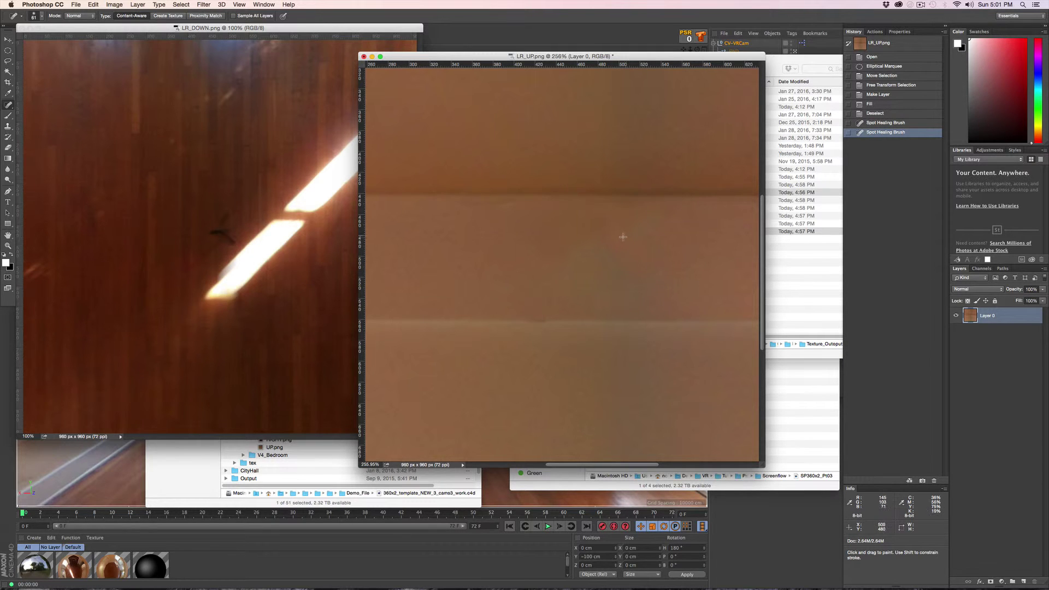
{"action": "left_click_drag", "start_coordinate": [622, 238], "coordinate": [597, 254]}
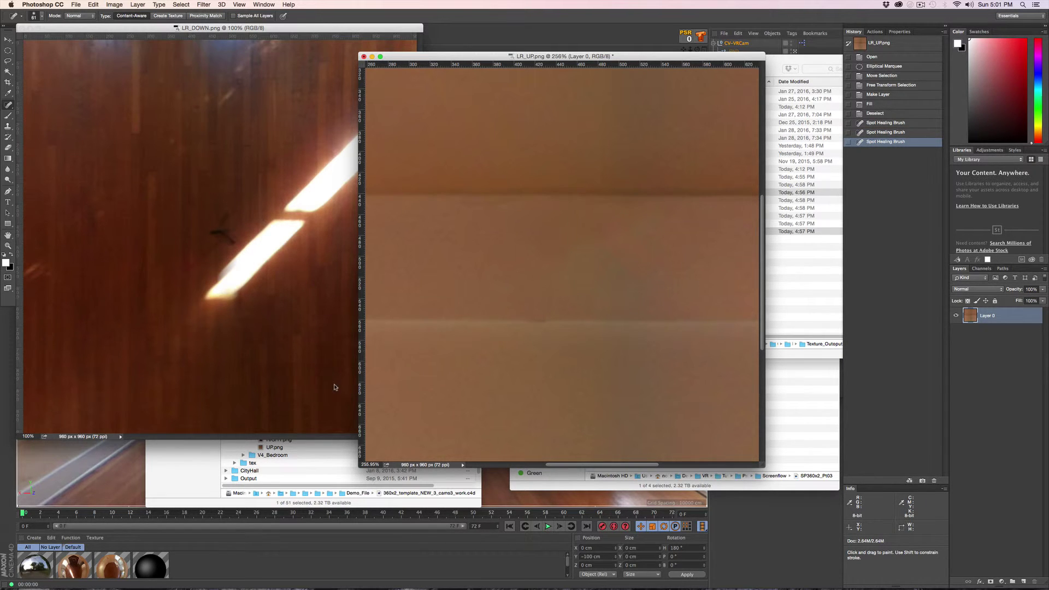
{"action": "left_click_drag", "start_coordinate": [560, 258], "coordinate": [554, 292]}
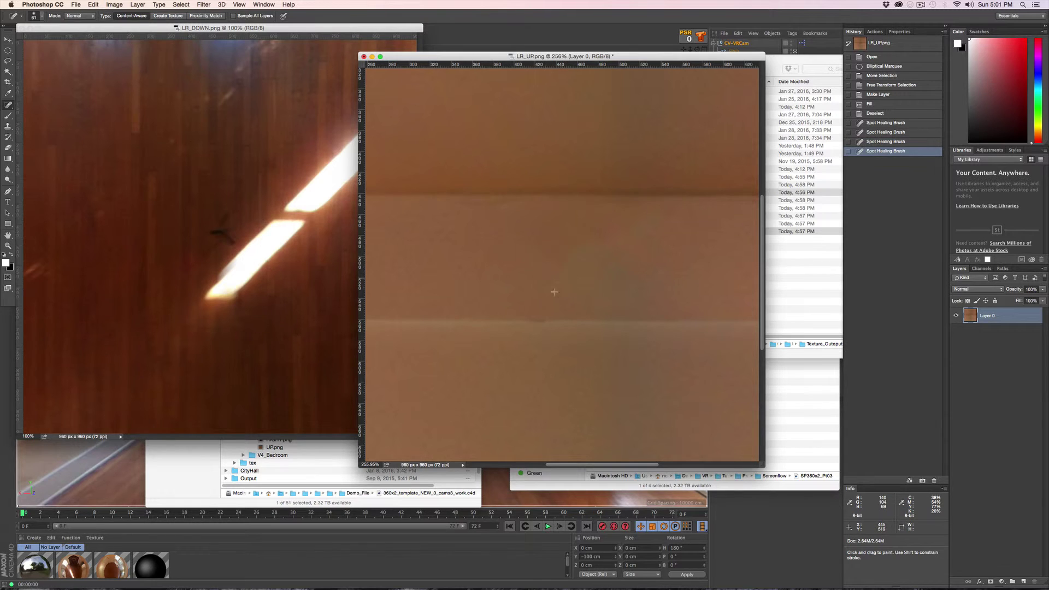
{"action": "left_click", "coordinate": [606, 233]}
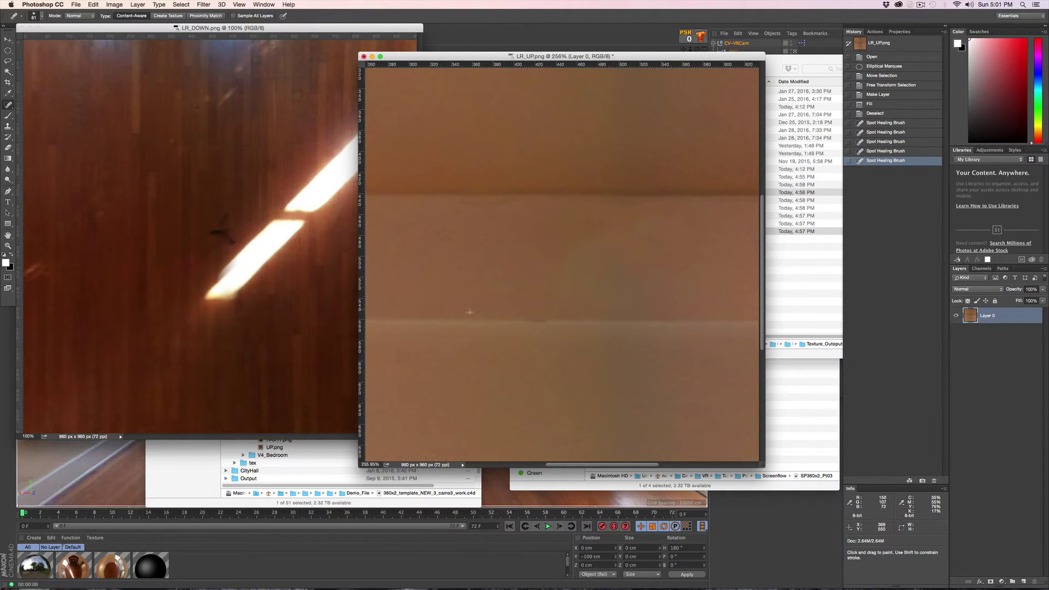
{"action": "left_click", "coordinate": [610, 273]}
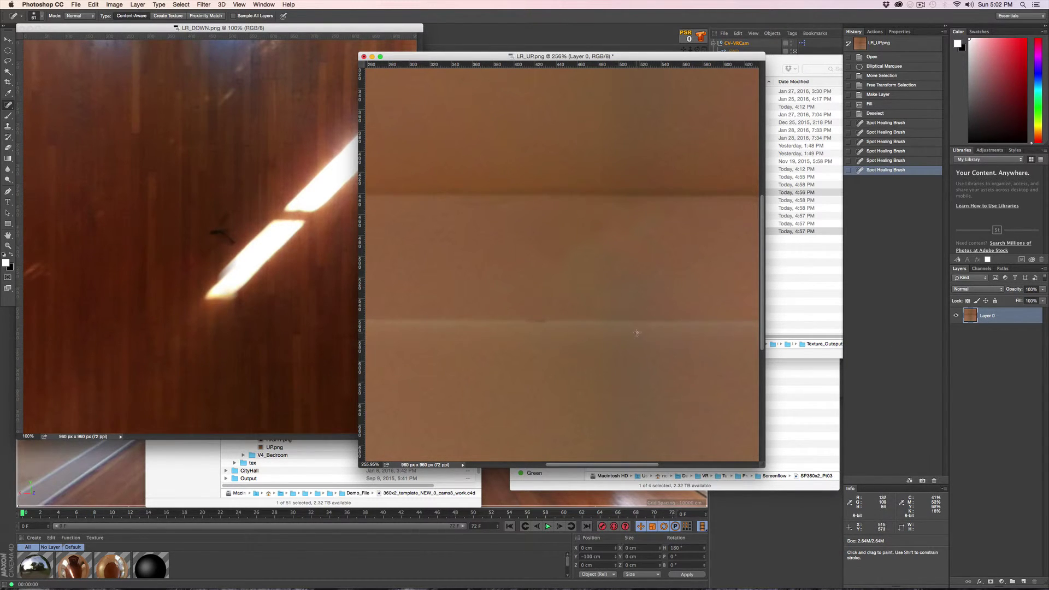
Patch an area about 140 by 108 px over the retouched spot with clean surface beside it using the Patch Tool, and deselect
{"action": "left_click", "coordinate": [8, 105]}
{"action": "left_click", "coordinate": [37, 118]}
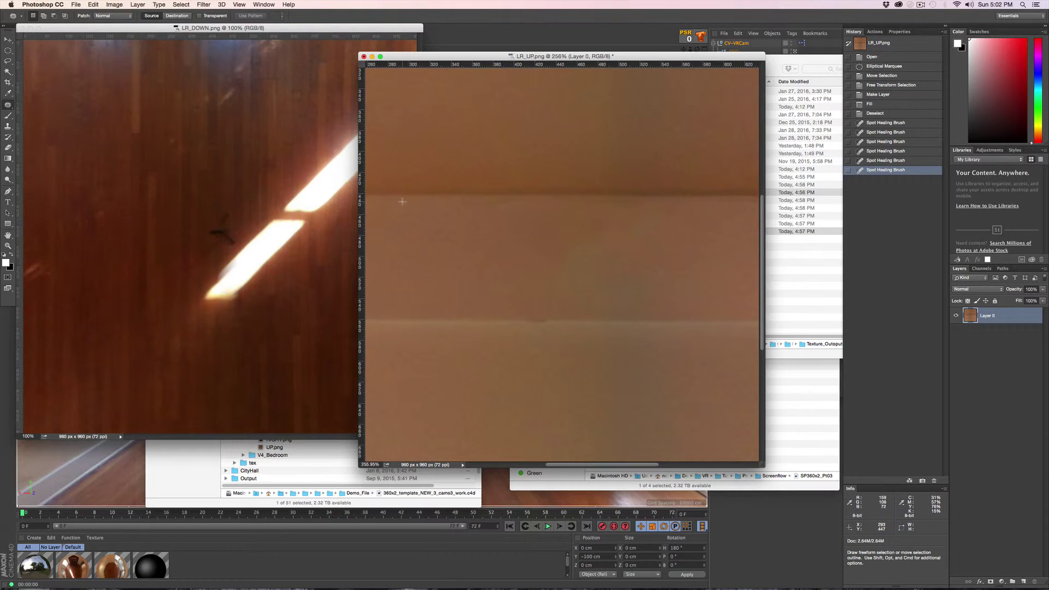
{"action": "mouse_move", "coordinate": [549, 277]}
{"action": "left_mouse_down"}
{"action": "mouse_move", "coordinate": [533, 242]}
{"action": "mouse_move", "coordinate": [493, 213]}
{"action": "left_mouse_up"}
{"action": "left_click_drag", "start_coordinate": [413, 215], "coordinate": [411, 212]}
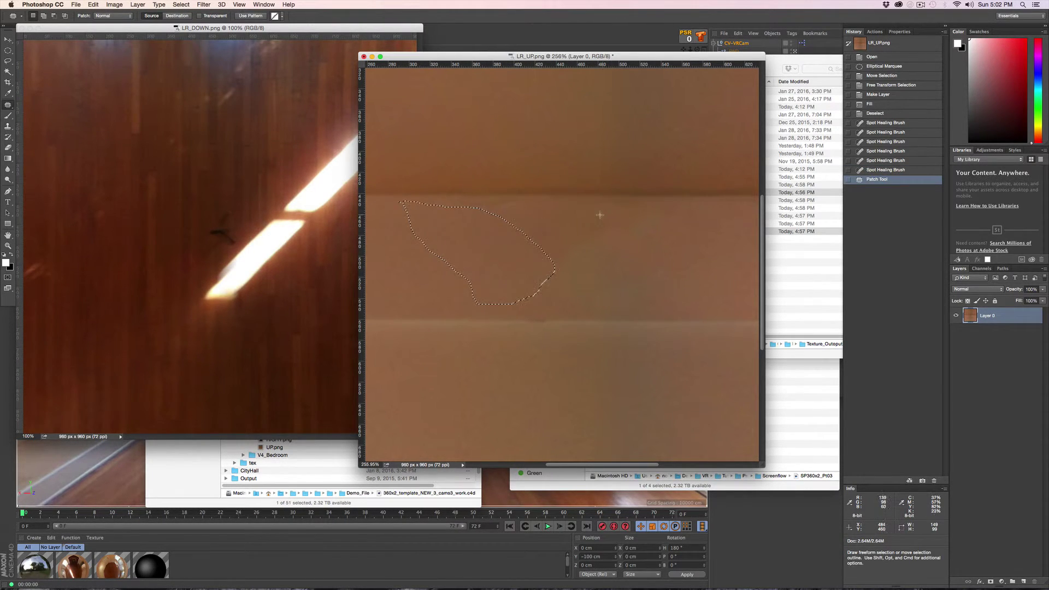
{"action": "key", "text": "super+d"}
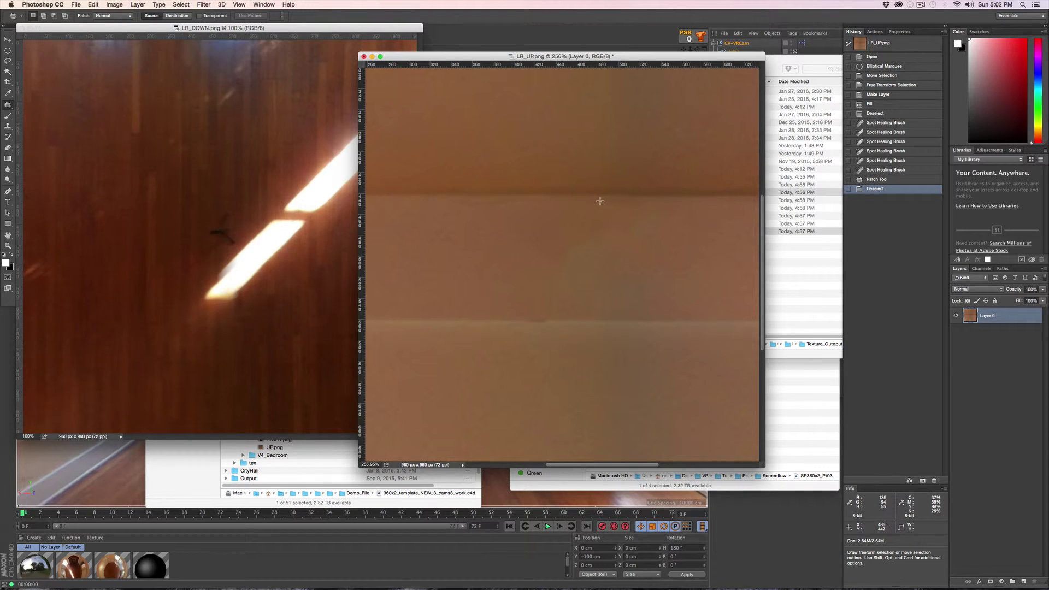
{"action": "left_click_drag", "start_coordinate": [600, 201], "coordinate": [544, 203]}
{"action": "mouse_move", "coordinate": [648, 282]}
{"action": "left_mouse_down"}
{"action": "mouse_move", "coordinate": [633, 234]}
{"action": "mouse_move", "coordinate": [595, 201]}
{"action": "left_mouse_up"}
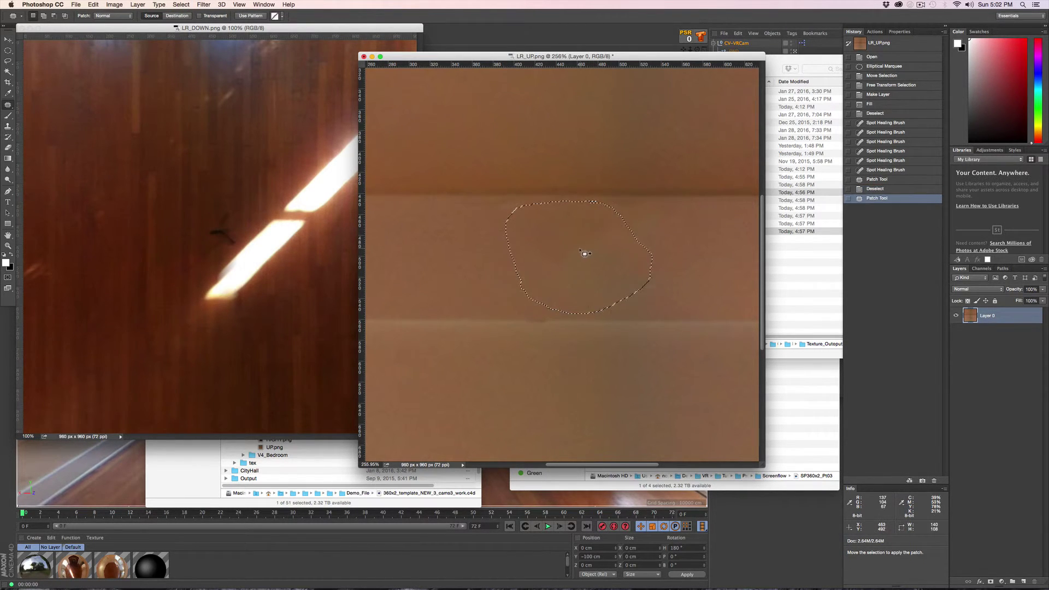
{"action": "mouse_move", "coordinate": [572, 249]}
{"action": "left_mouse_down", "text": "shift"}
{"action": "mouse_move", "coordinate": [461, 262]}
{"action": "mouse_move", "coordinate": [456, 292]}
{"action": "left_mouse_up", "text": "shift"}
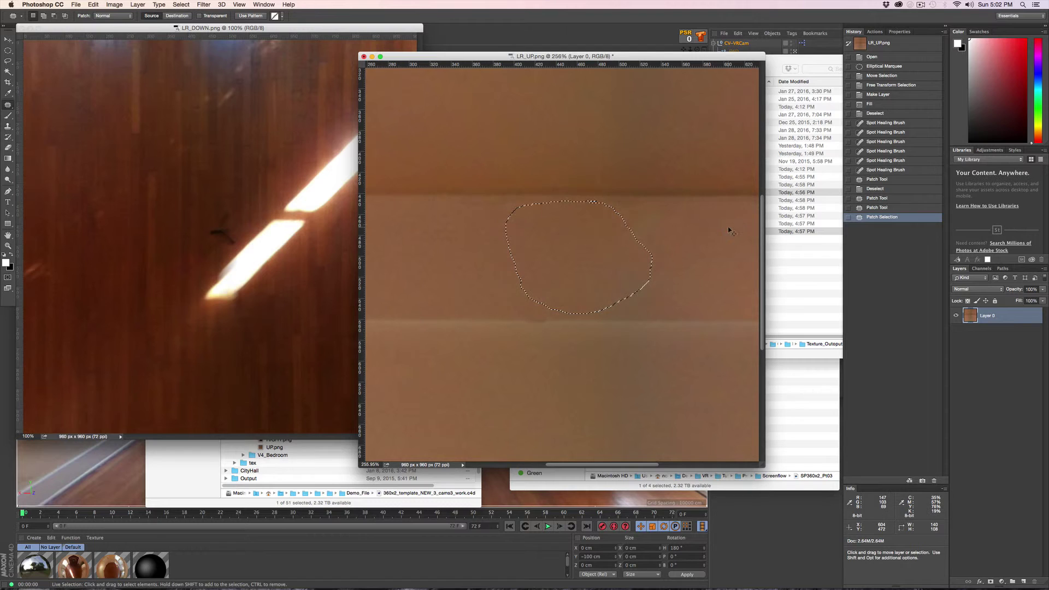
{"action": "key", "text": "super+d"}
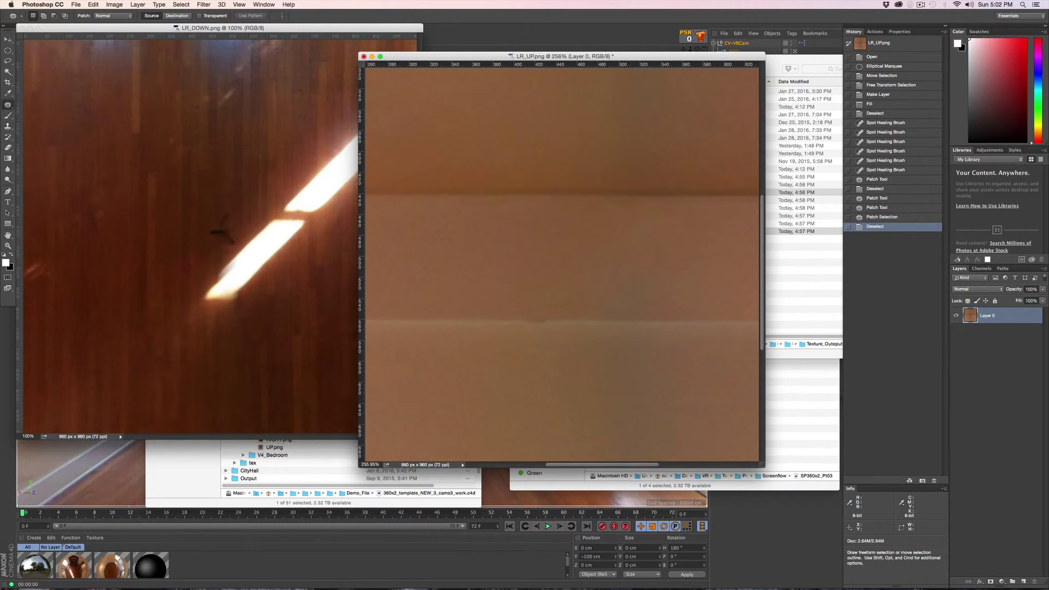
Close LR_UP.png and save its changes
{"action": "key", "text": "super+w"}
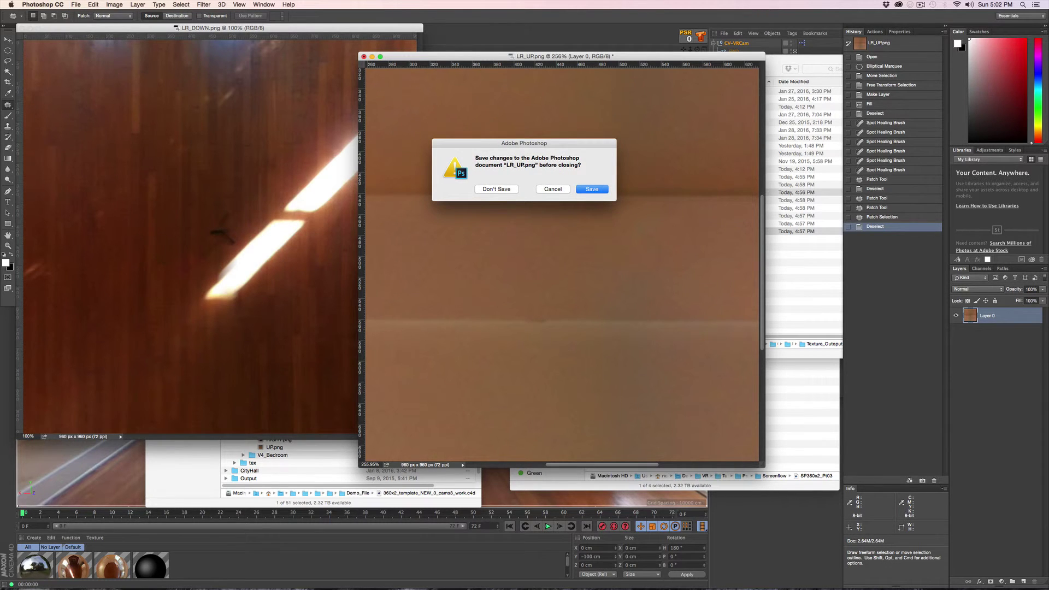
{"action": "key", "text": "Return"}
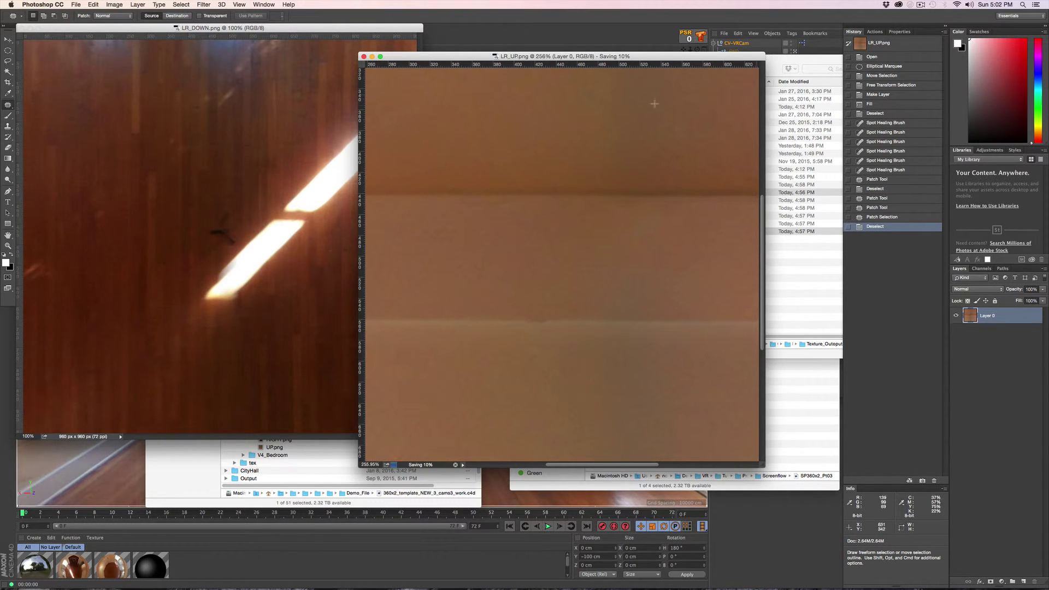
{"action": "left_click", "coordinate": [364, 57]}
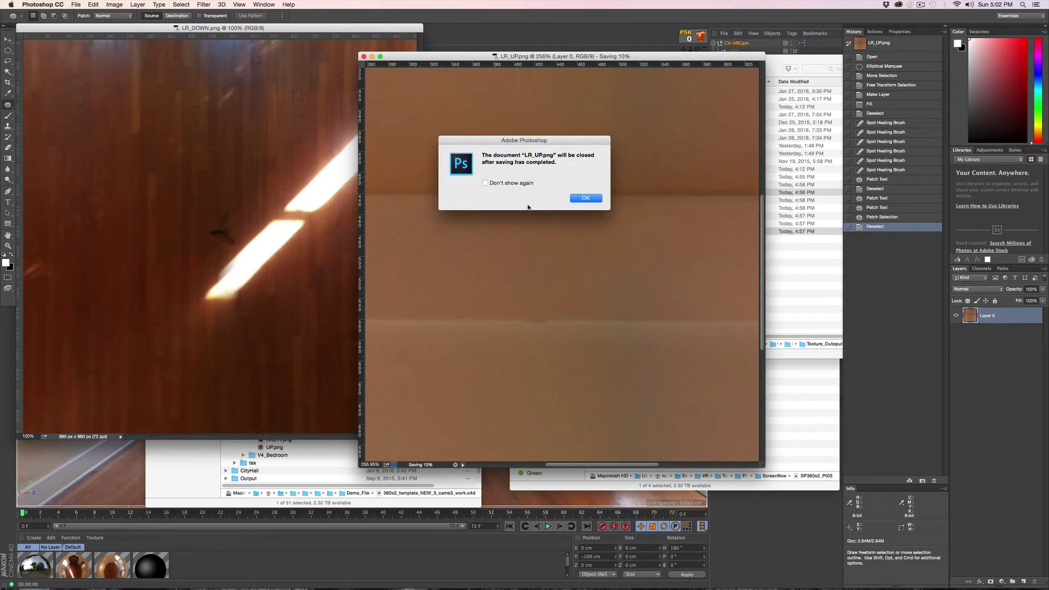
{"action": "left_click", "coordinate": [584, 199]}
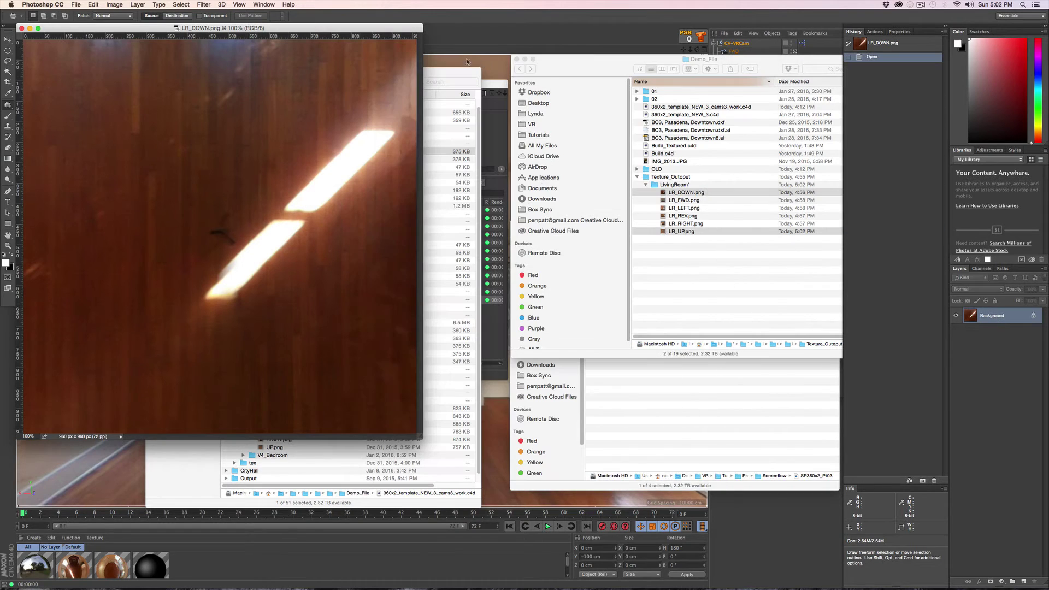
Switch to Finder and preview the saved LR_UP.png in the LivingRoom' folder to check the retouching
{"action": "left_click", "coordinate": [795, 281]}
{"action": "left_click", "coordinate": [695, 260]}
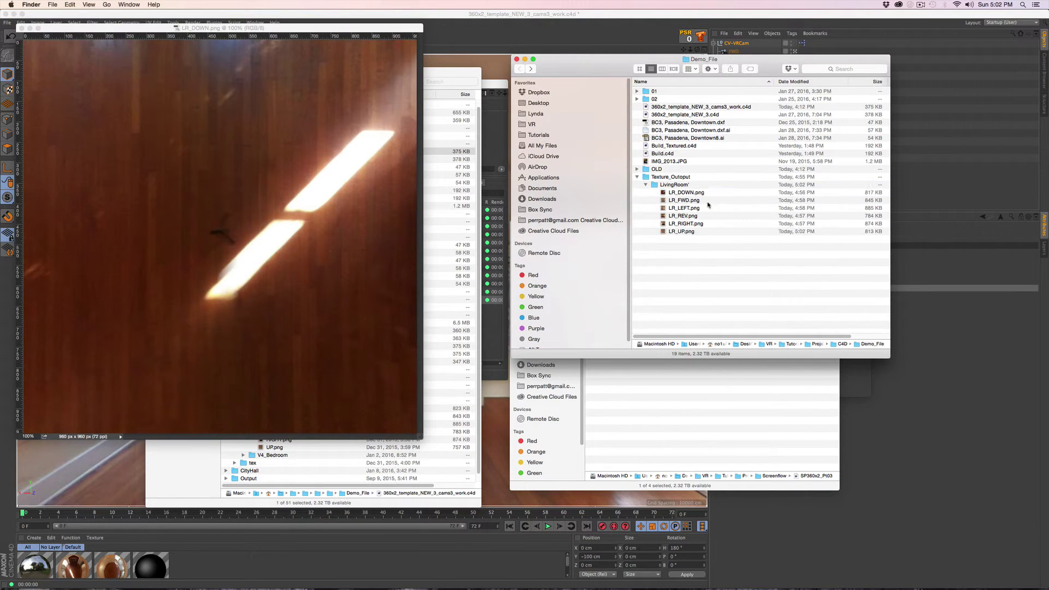
{"action": "left_click", "coordinate": [681, 234]}
{"action": "key", "text": "space"}
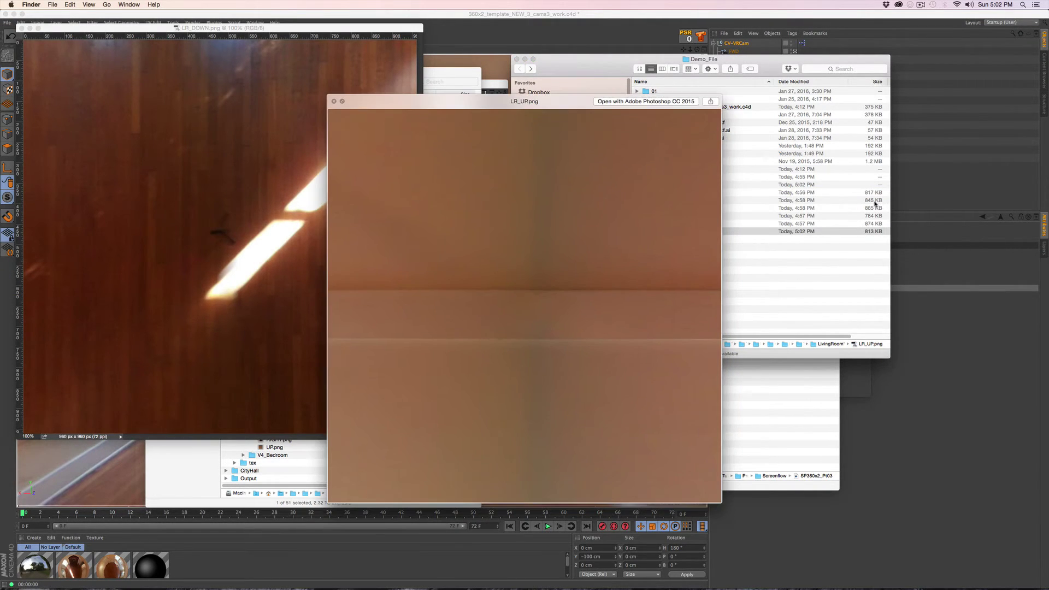
{"action": "key", "text": "space"}
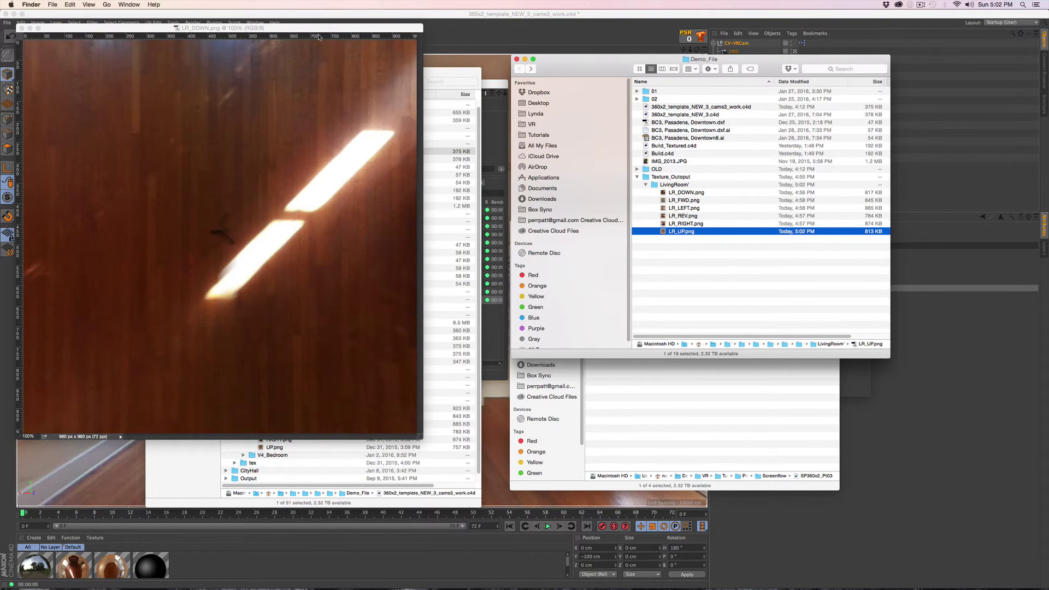
Outline the dark marks beside the light streak in LR_DOWN.png with the Lasso tool, an area about 85 by 93 px
{"action": "left_click_drag", "start_coordinate": [319, 28], "coordinate": [640, 80]}
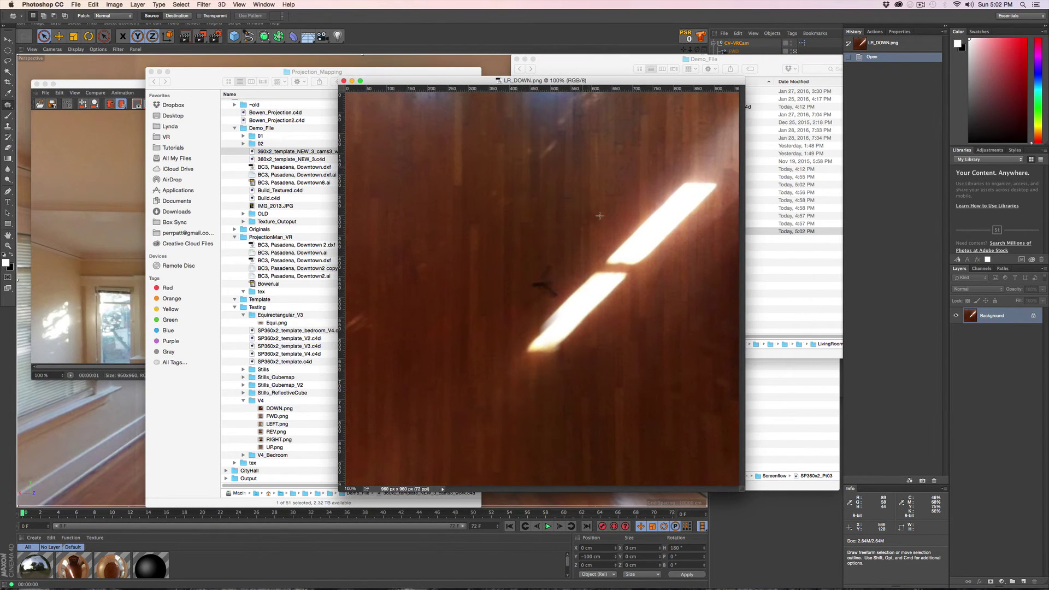
{"action": "key", "text": "z"}
{"action": "left_click", "coordinate": [538, 275]}
{"action": "left_click", "coordinate": [589, 270]}
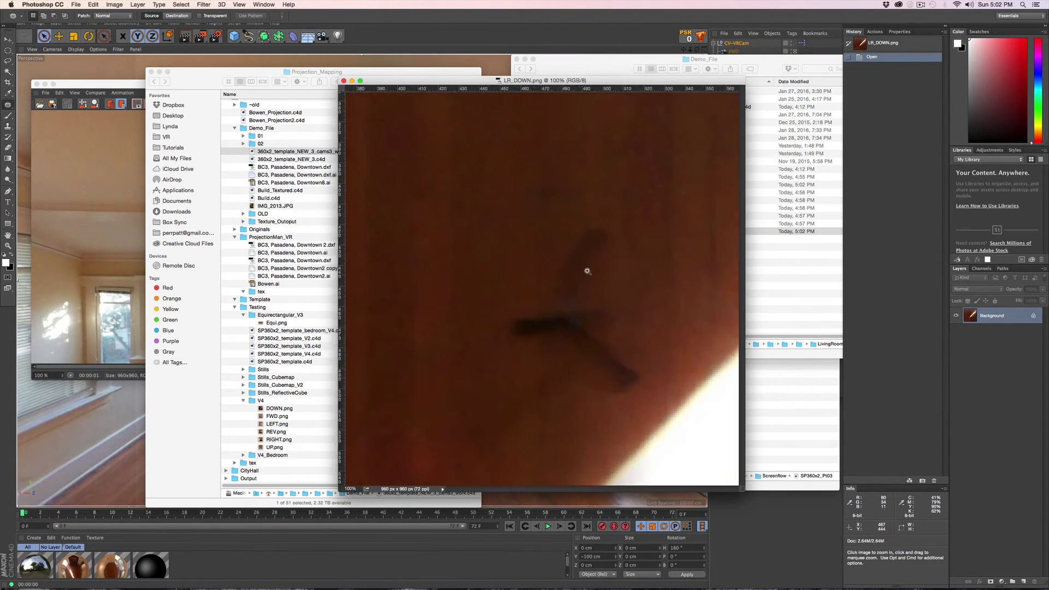
{"action": "key", "text": "l"}
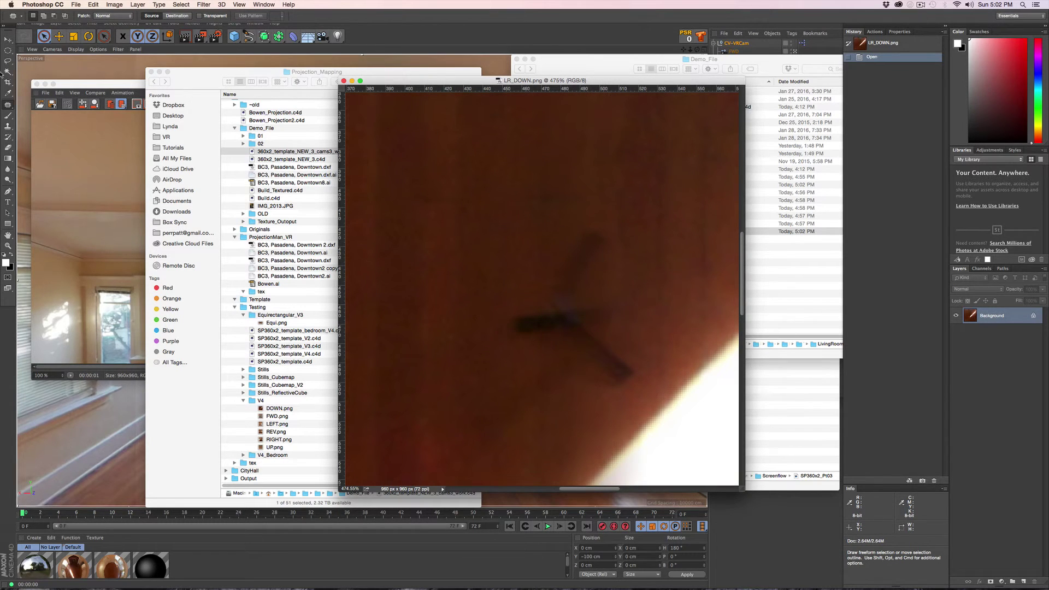
{"action": "key", "text": "m"}
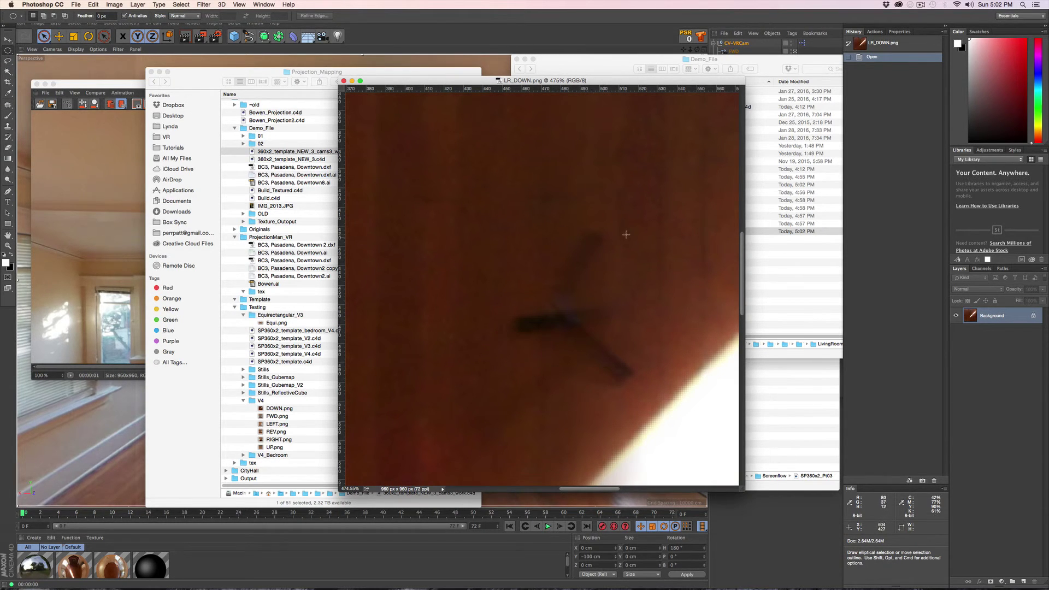
{"action": "left_click", "coordinate": [9, 63]}
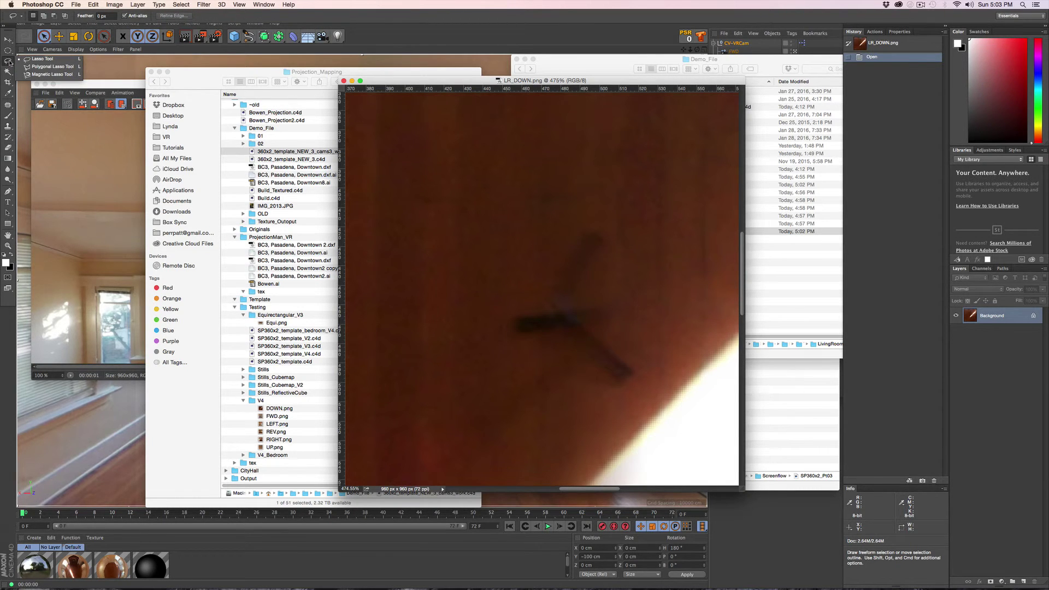
{"action": "left_click", "coordinate": [39, 59]}
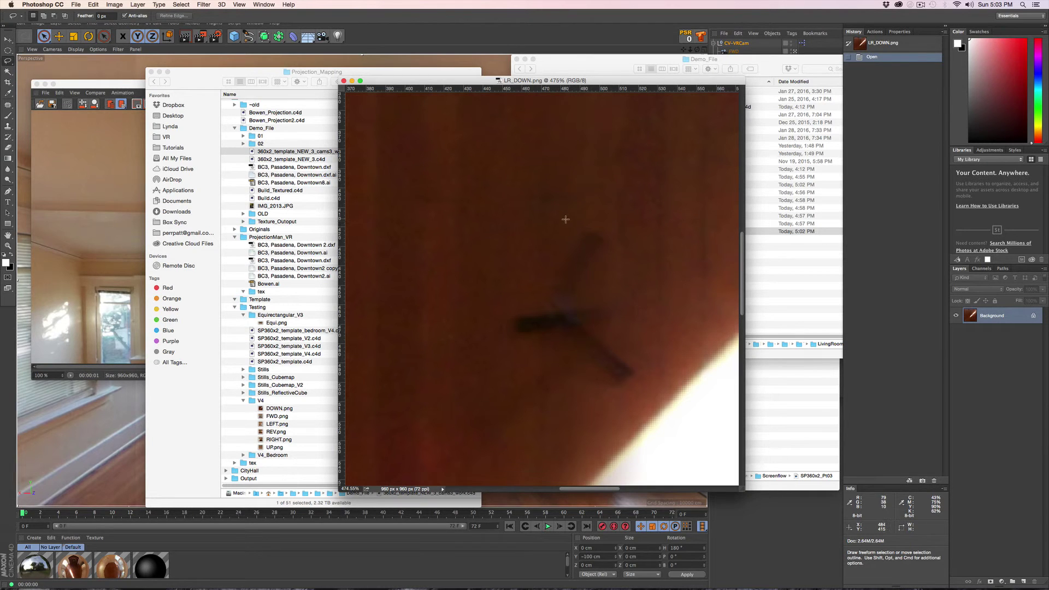
{"action": "mouse_move", "coordinate": [566, 220]}
{"action": "left_mouse_down"}
{"action": "mouse_move", "coordinate": [636, 235]}
{"action": "mouse_move", "coordinate": [651, 267]}
{"action": "mouse_move", "coordinate": [647, 358]}
{"action": "mouse_move", "coordinate": [630, 387]}
{"action": "mouse_move", "coordinate": [584, 398]}
{"action": "mouse_move", "coordinate": [558, 365]}
{"action": "left_mouse_up"}
{"action": "mouse_move", "coordinate": [539, 346]}
{"action": "left_mouse_down"}
{"action": "mouse_move", "coordinate": [490, 330]}
{"action": "mouse_move", "coordinate": [527, 302]}
{"action": "mouse_move", "coordinate": [568, 219]}
{"action": "left_mouse_up"}
Fill the selected area with Content-Aware contents in Normal mode at 100% opacity, deselect, and check the whole image
{"action": "left_click", "coordinate": [93, 4]}
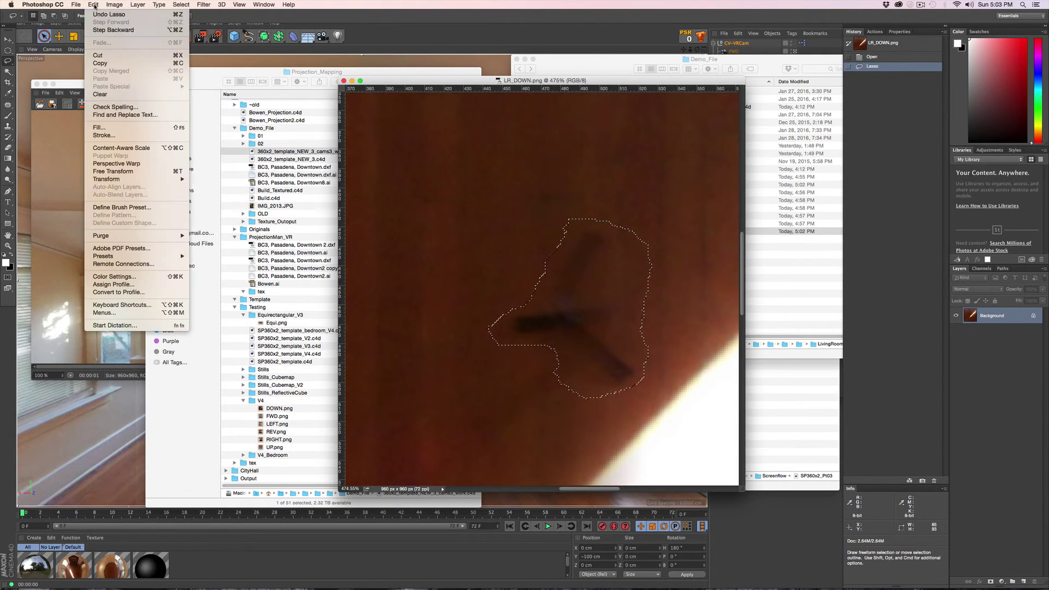
{"action": "left_click", "coordinate": [106, 129]}
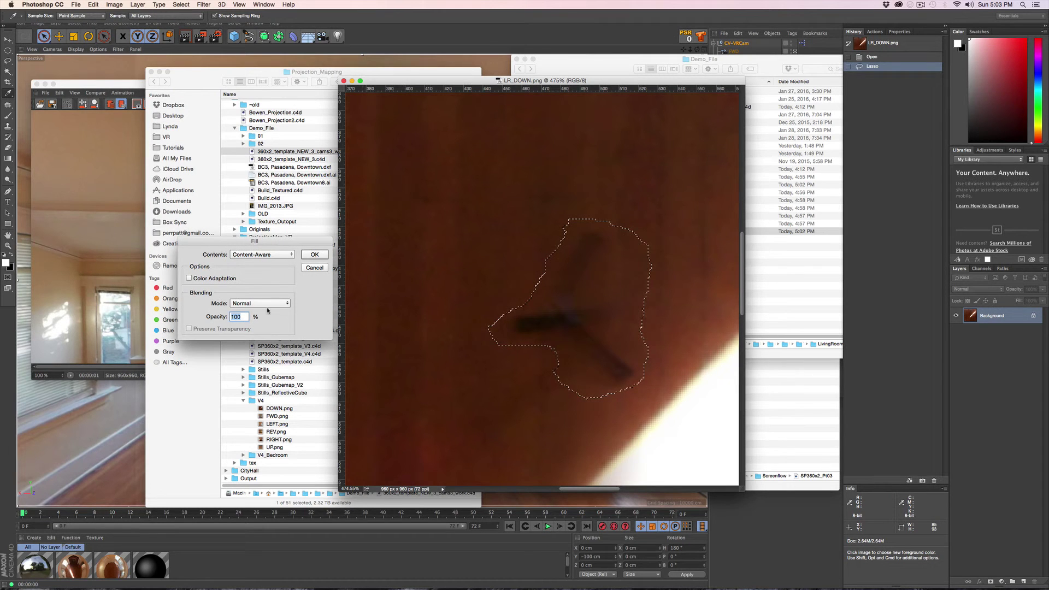
{"action": "key", "text": "Return"}
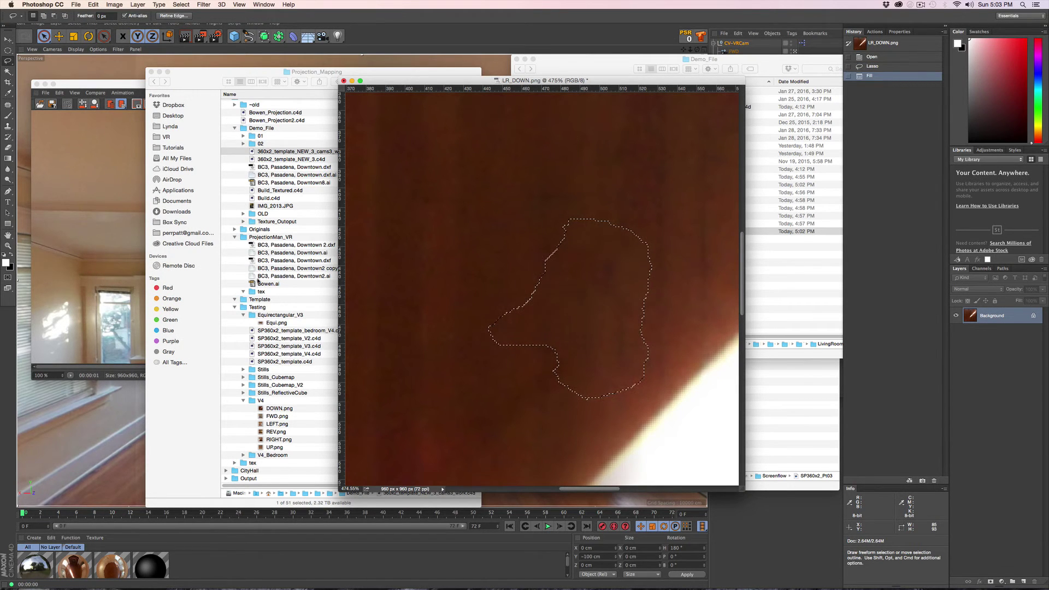
{"action": "key", "text": "super+d"}
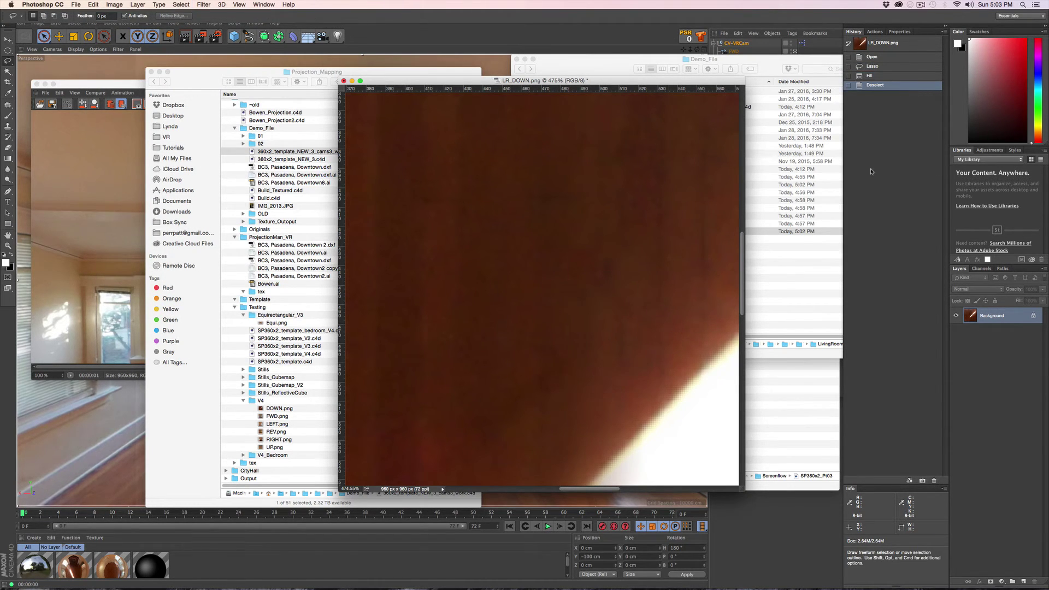
{"action": "key", "text": "super+0"}
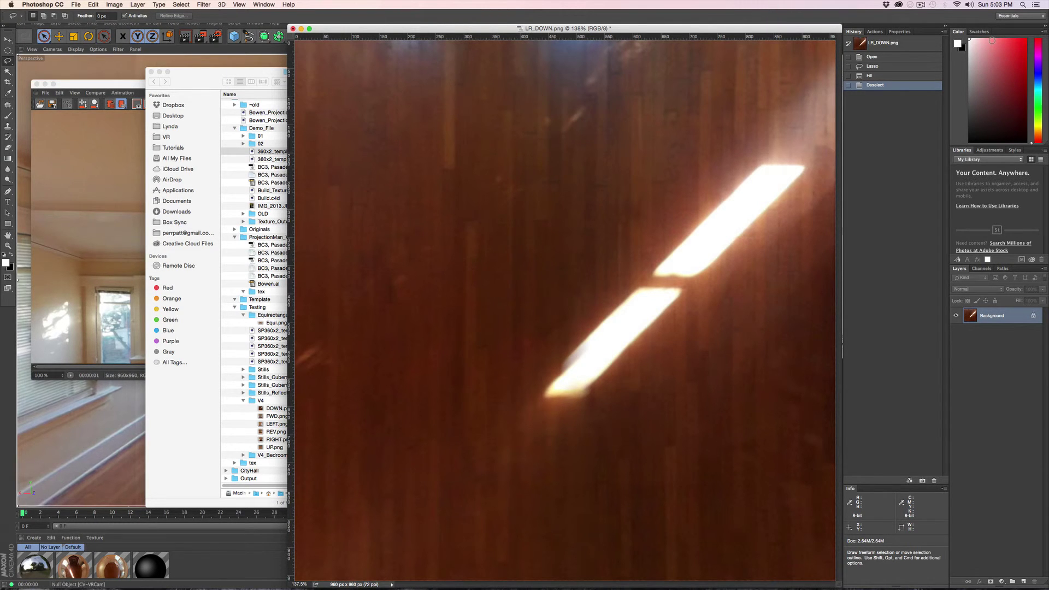
Close LR_DOWN.png with its changes saved, and dismiss the Welcome window
{"action": "key", "text": "super+w"}
{"action": "key", "text": "Return"}
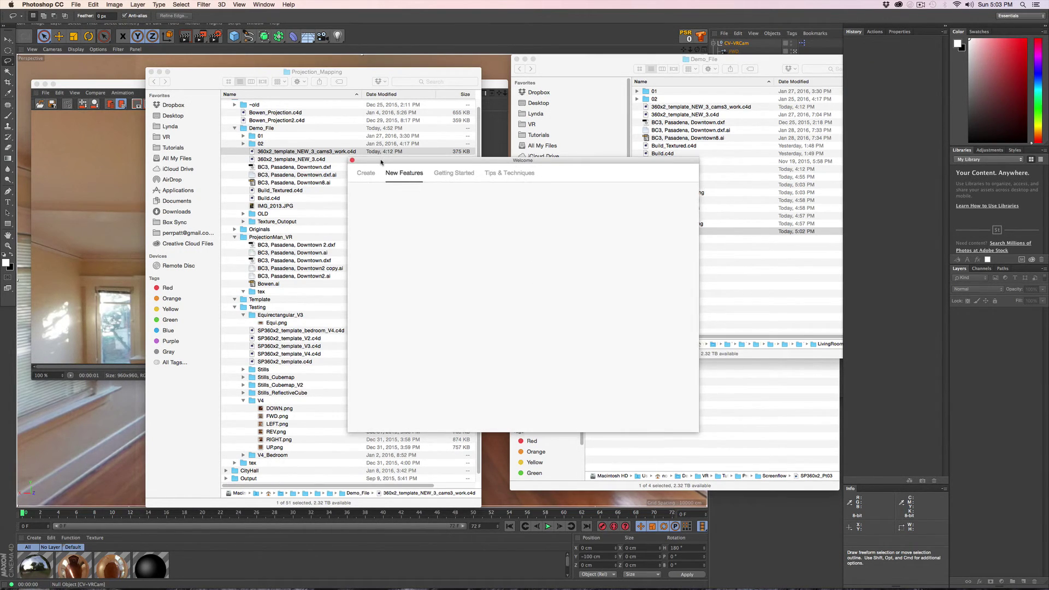
{"action": "key", "text": "Escape"}
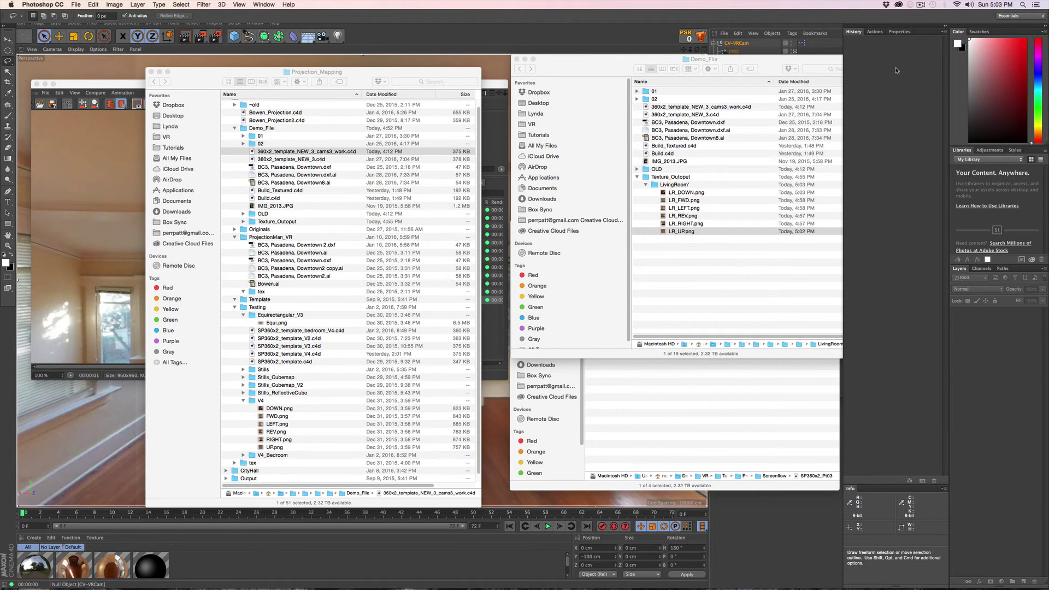
Switch to Finder and preview the saved LR_UP.png and LR_DOWN.png in the LivingRoom' folder to check the retouching
{"action": "left_click", "coordinate": [840, 258]}
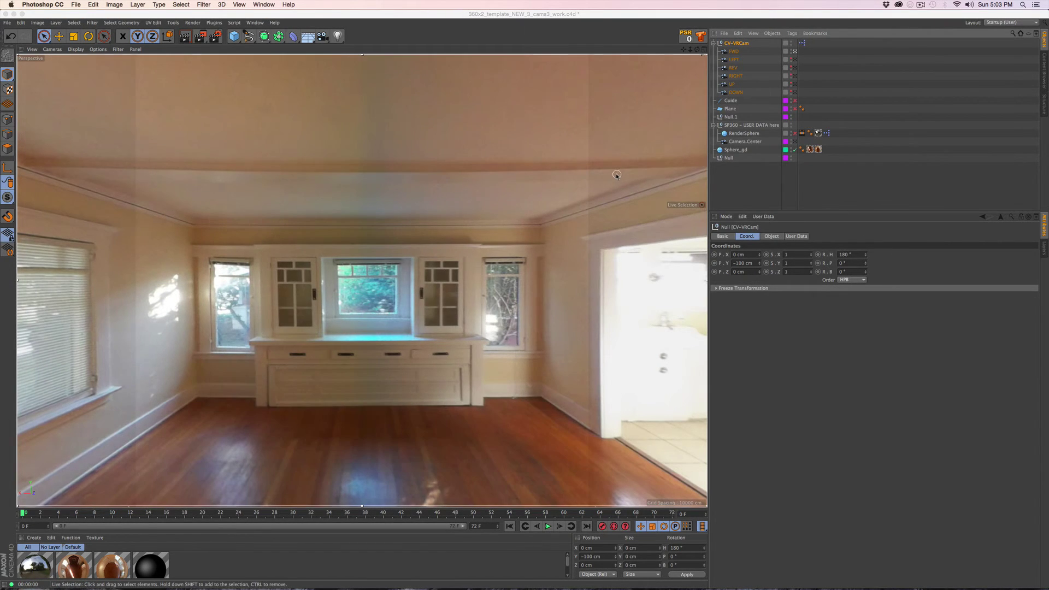
{"action": "key", "text": "super+Tab"}
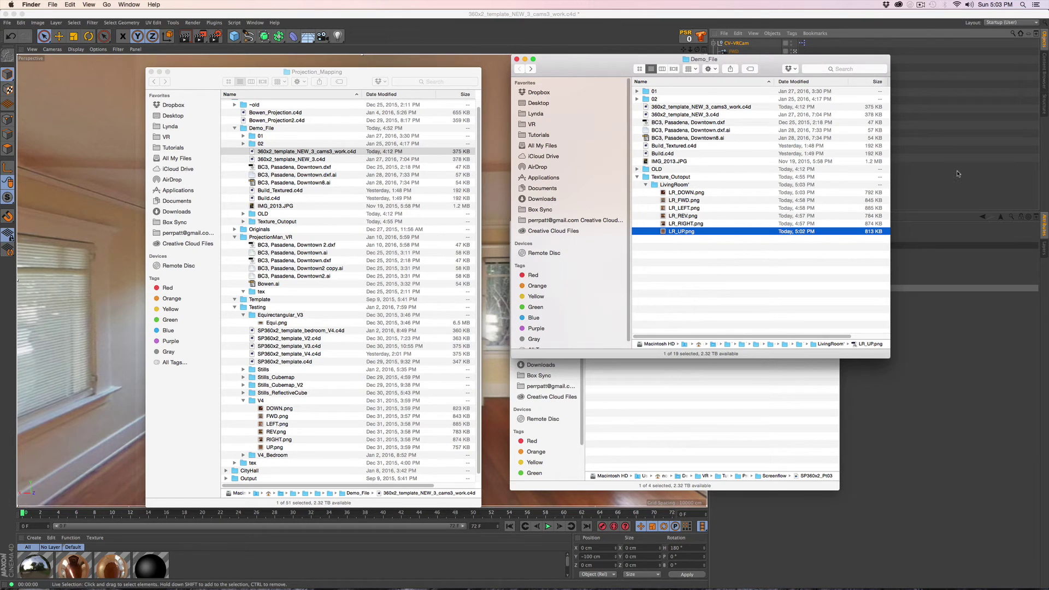
{"action": "key", "text": "space"}
{"action": "key", "text": "space"}
{"action": "key", "text": "Up"}
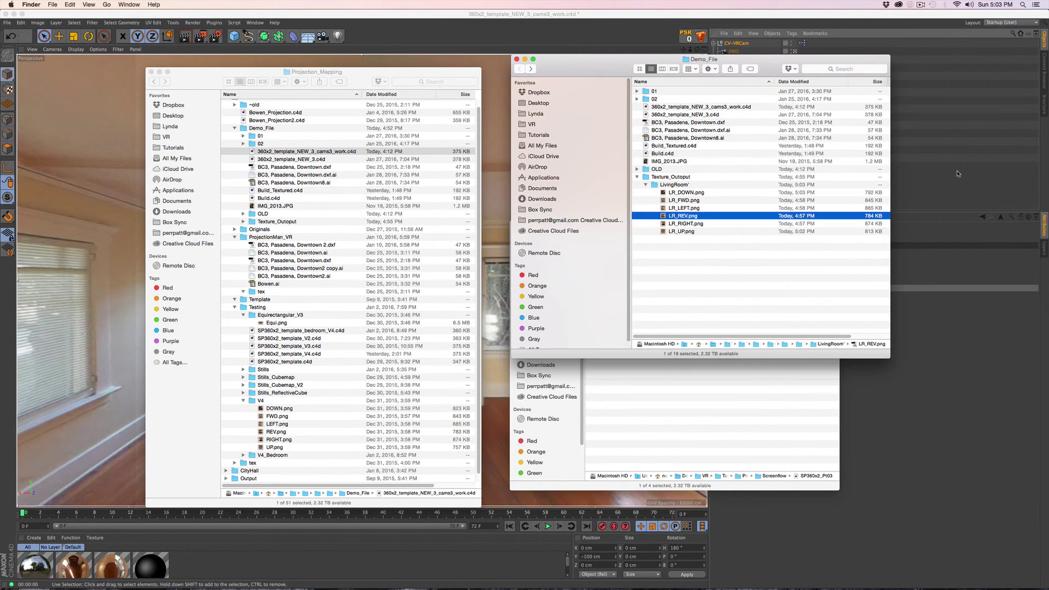
{"action": "key", "text": "Up"}
{"action": "key", "text": "Up"}
{"action": "key", "text": "Up"}
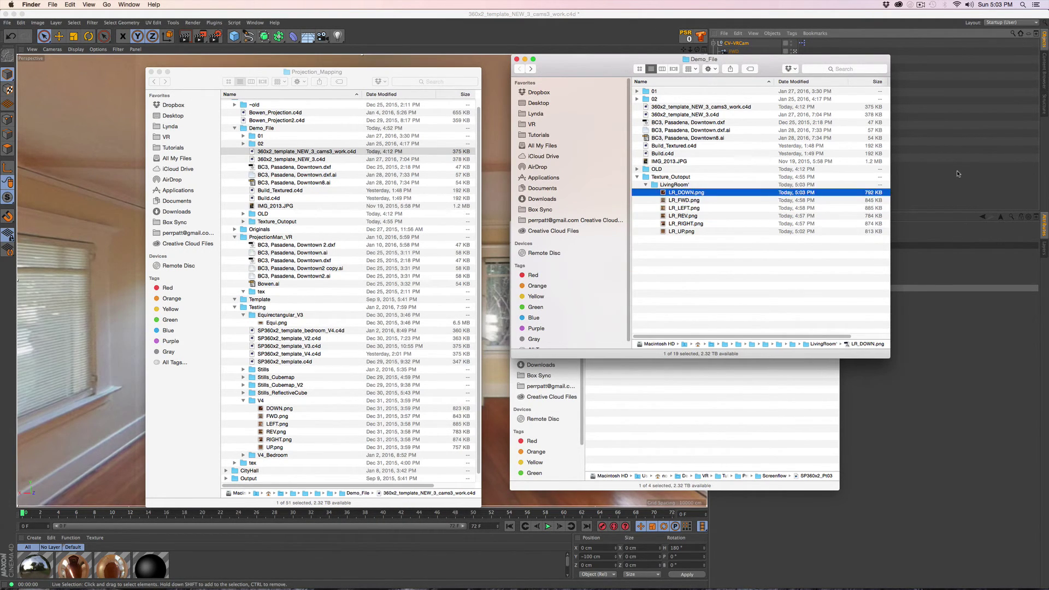
{"action": "key", "text": "space"}
{"action": "key", "text": "space"}
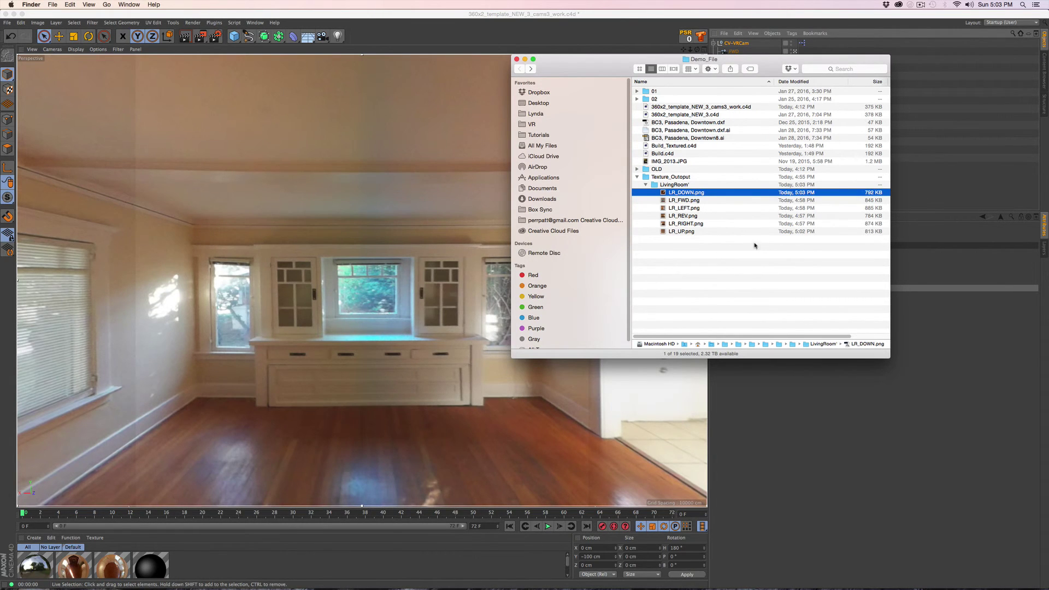
Preview the LivingRoom' texture images one by one, examining LR_UP.png and LR_FWD.png, and select LR_REV.png
{"action": "left_click", "coordinate": [747, 257]}
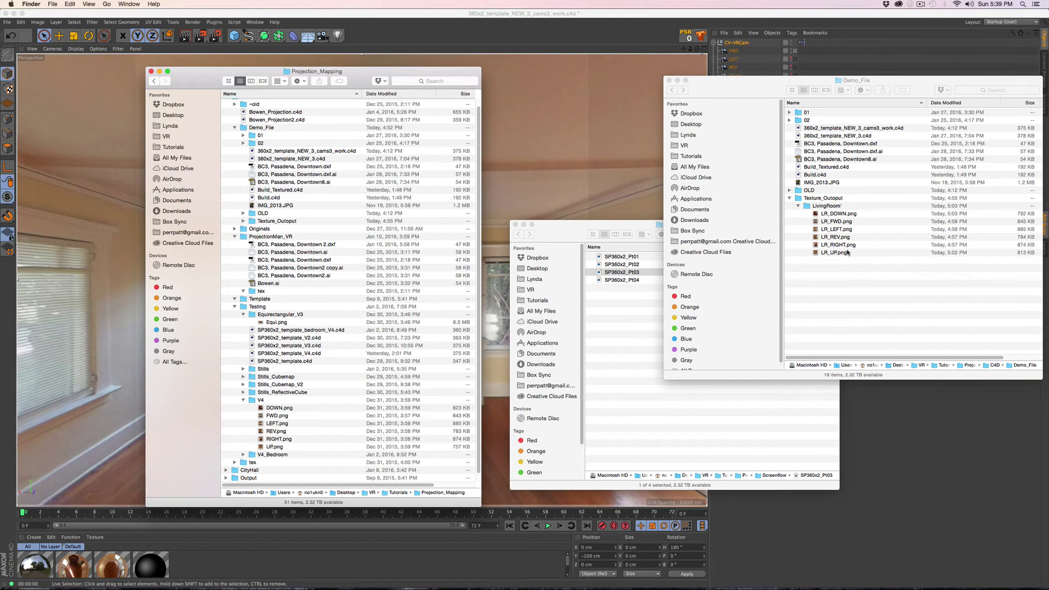
{"action": "left_click", "coordinate": [844, 255]}
{"action": "key", "text": "space"}
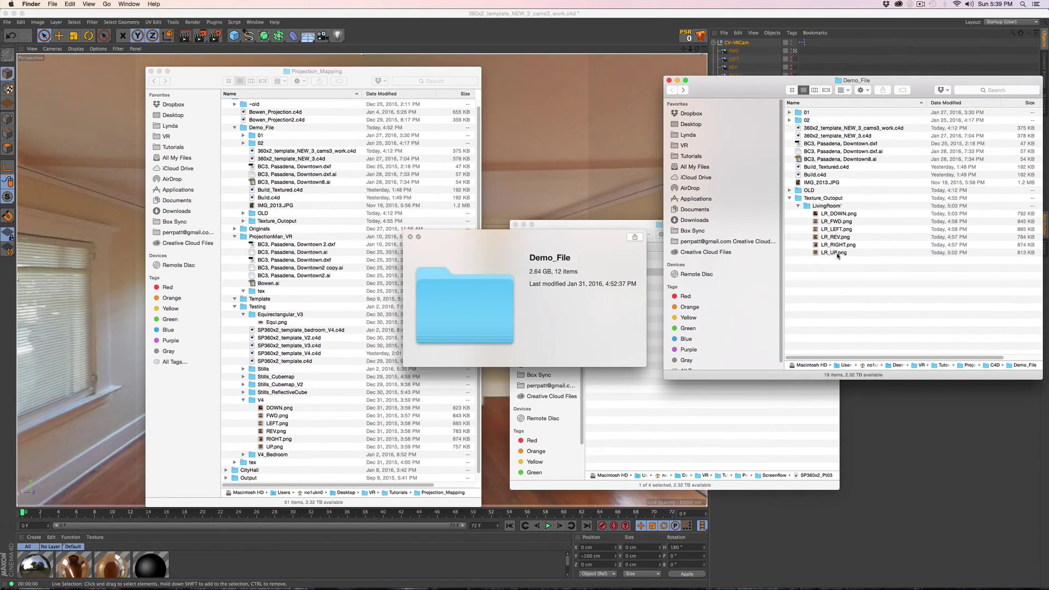
{"action": "key", "text": "space"}
{"action": "left_click", "coordinate": [839, 254]}
{"action": "key", "text": "space"}
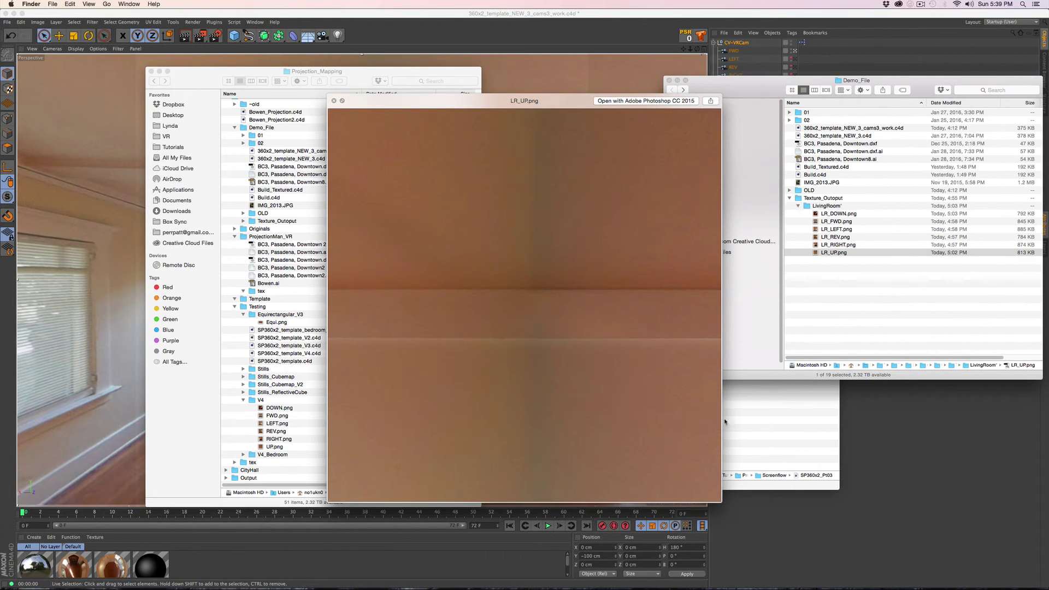
{"action": "left_click", "coordinate": [847, 224]}
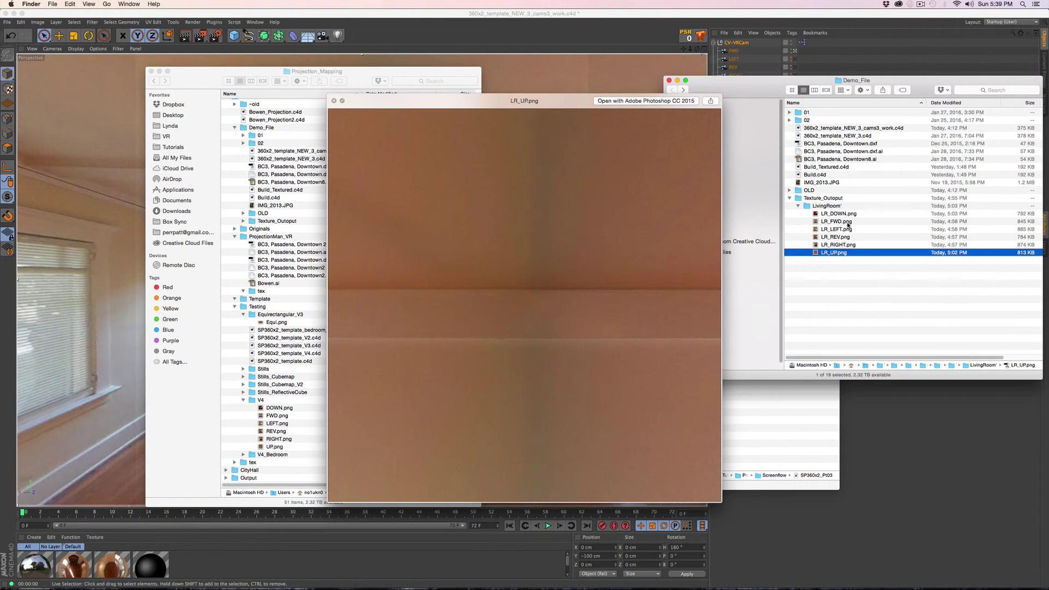
{"action": "left_click", "coordinate": [849, 224]}
{"action": "key", "text": "space"}
{"action": "key", "text": "space"}
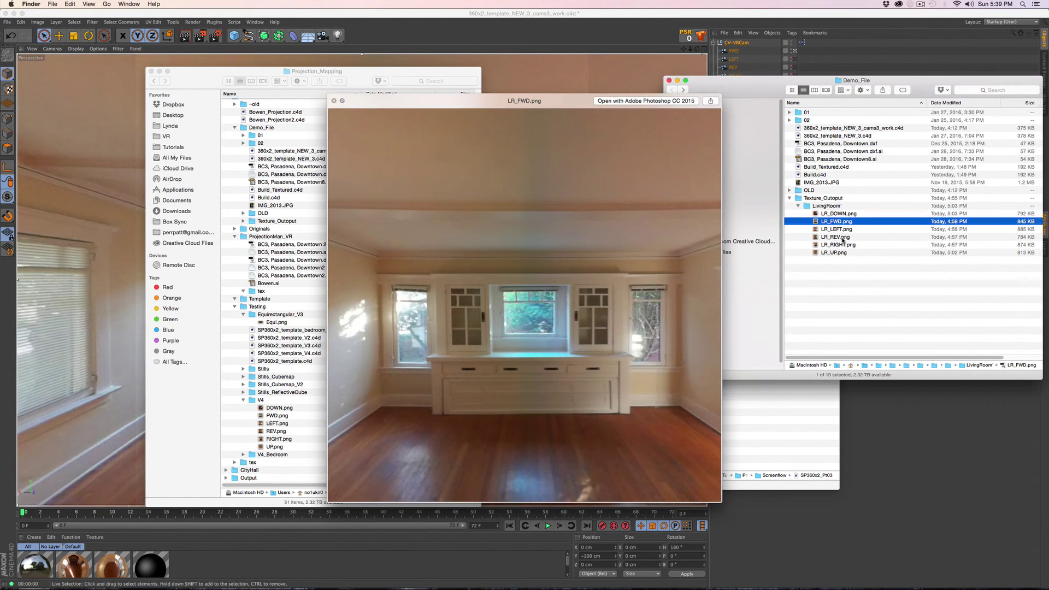
{"action": "left_click", "coordinate": [841, 237]}
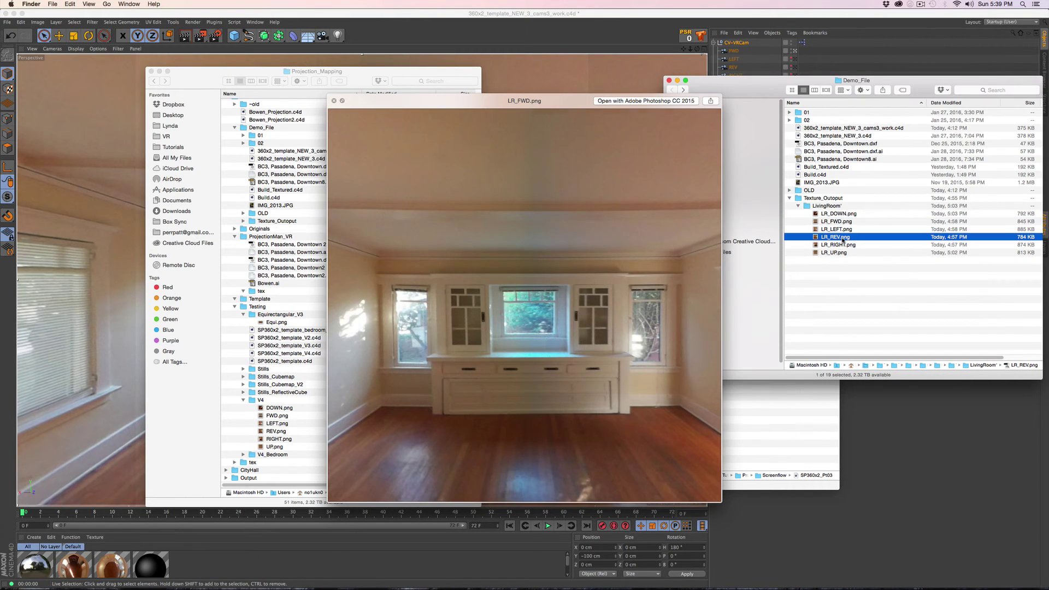